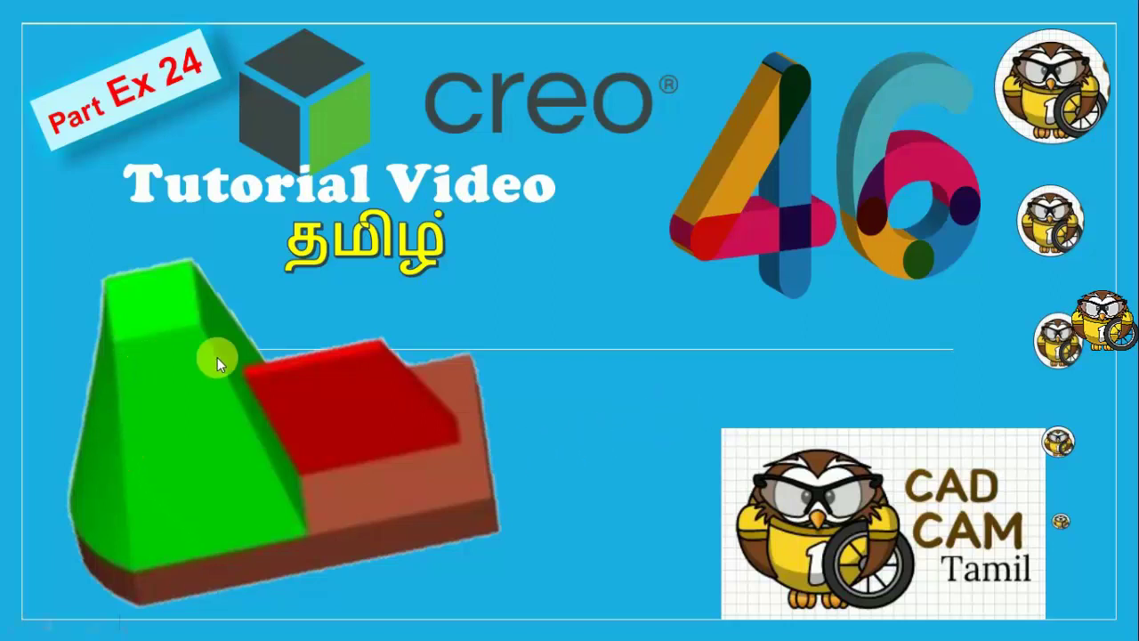
Advance past the intro title slide of the Ex 24 tutorial slide show
{"action": "left_click", "coordinate": [486, 406]}
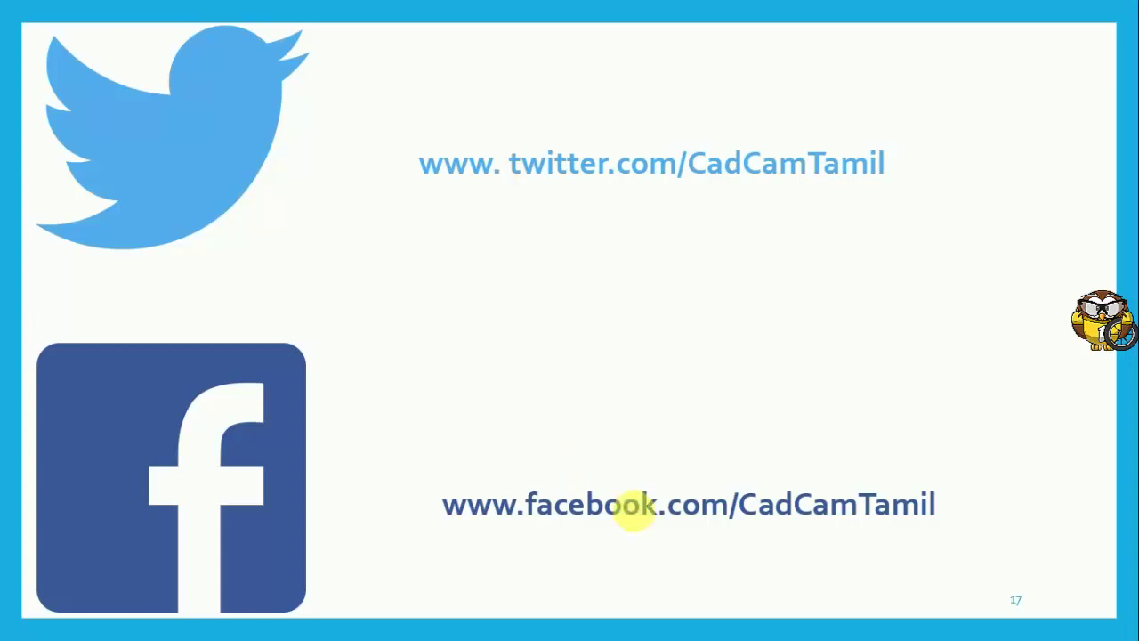
Exit the slide show and zoom into the ex_24.pdf views to read the dimensions
{"action": "left_click", "coordinate": [706, 447]}
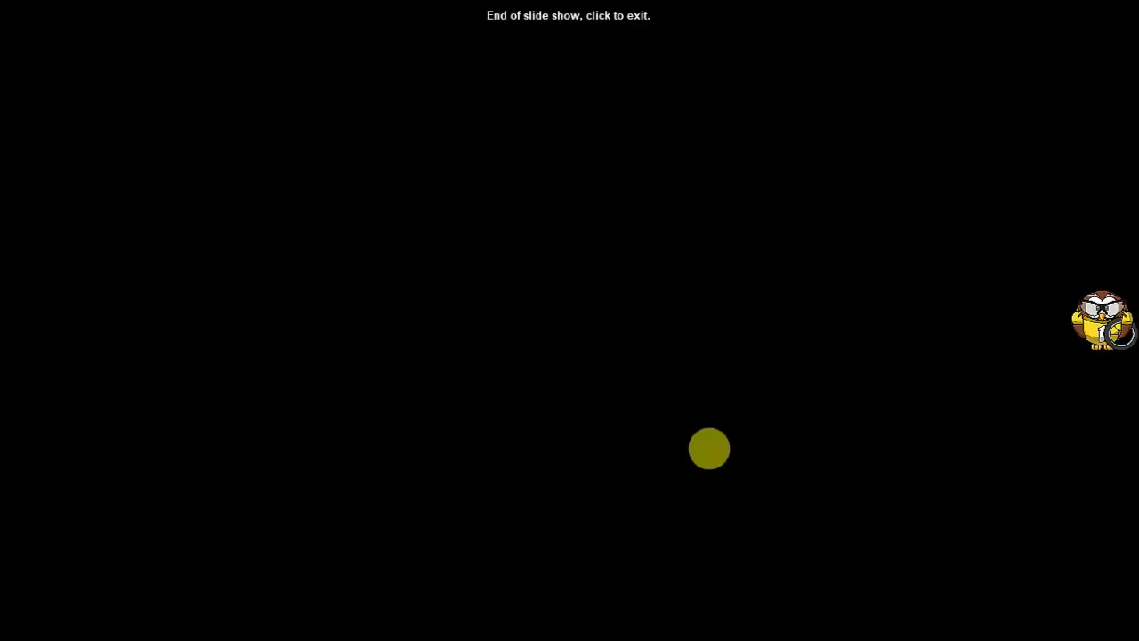
{"action": "left_click", "coordinate": [707, 447]}
{"action": "scroll", "coordinate": [489, 284], "scroll_direction": "up", "scroll_amount": 1, "text": "ctrl"}
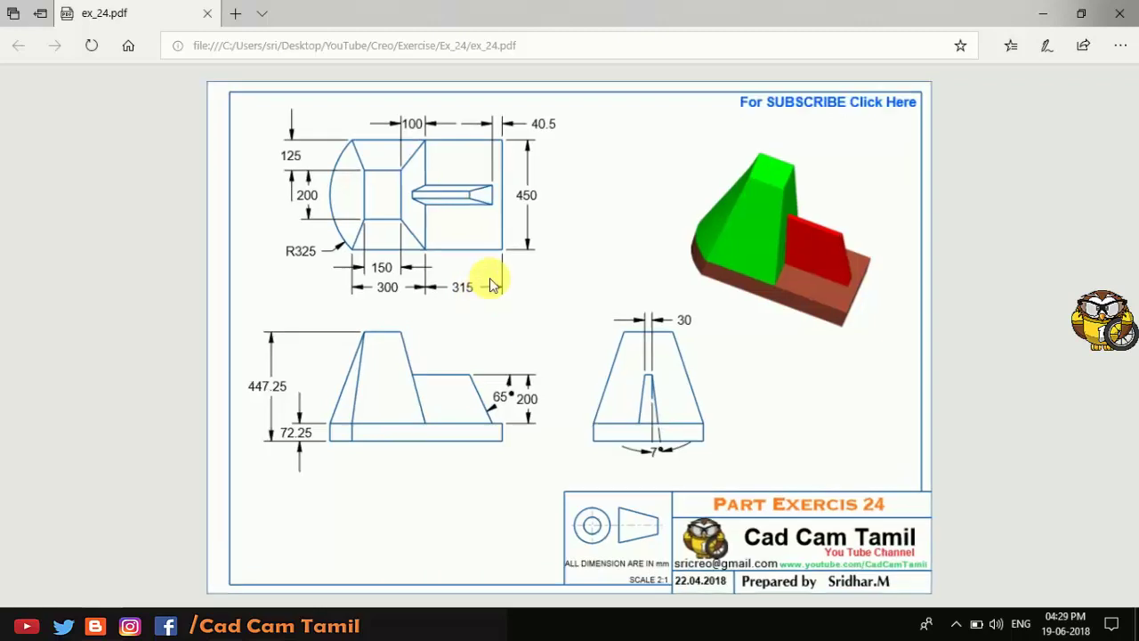
{"action": "scroll", "coordinate": [490, 283], "scroll_direction": "up", "scroll_amount": 1, "text": "ctrl"}
{"action": "scroll", "coordinate": [489, 279], "scroll_direction": "up", "scroll_amount": 1, "text": "ctrl"}
{"action": "scroll", "coordinate": [504, 281], "scroll_direction": "up", "scroll_amount": 1, "text": "ctrl"}
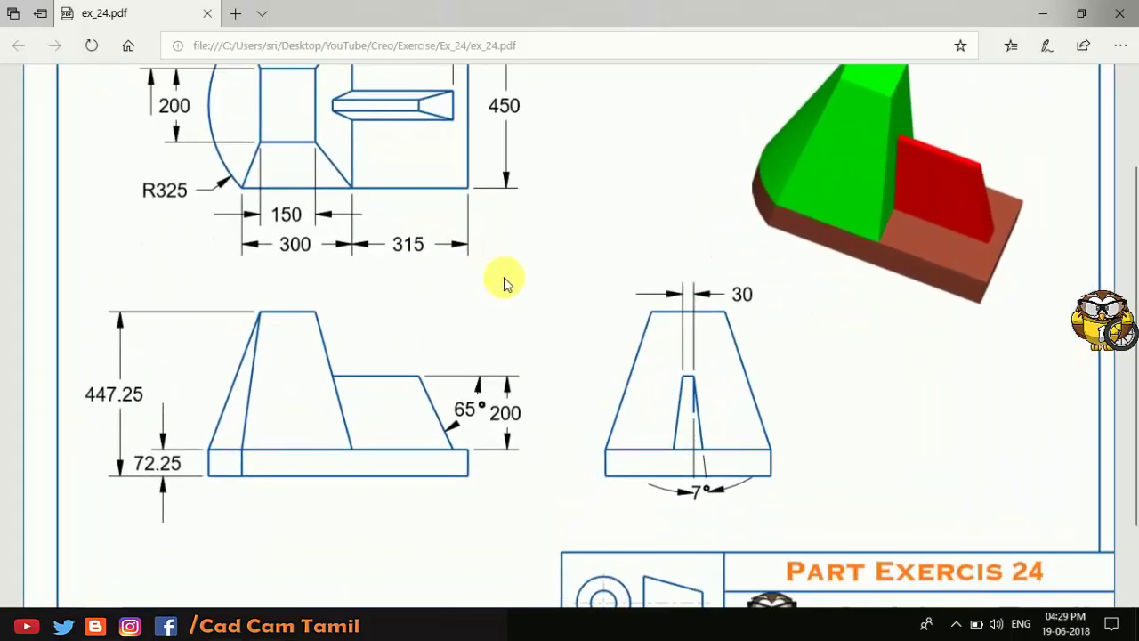
{"action": "scroll", "coordinate": [504, 283], "scroll_direction": "up", "scroll_amount": 1, "text": "ctrl"}
{"action": "scroll", "coordinate": [504, 283], "scroll_direction": "up", "scroll_amount": 2}
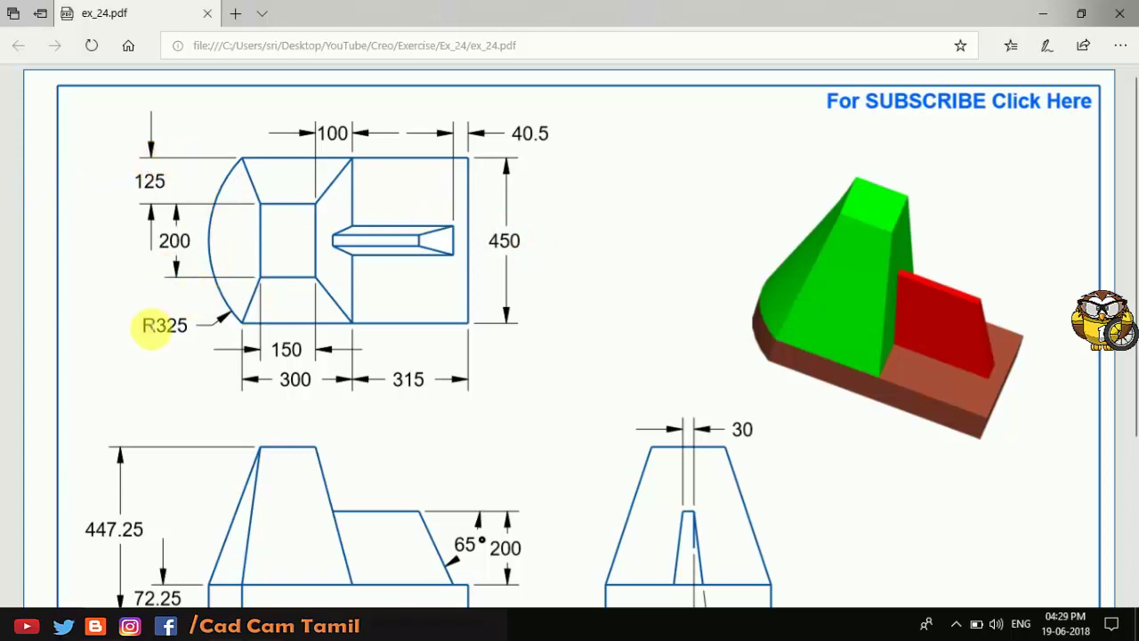
{"action": "scroll", "coordinate": [254, 283], "scroll_direction": "down", "scroll_amount": 3}
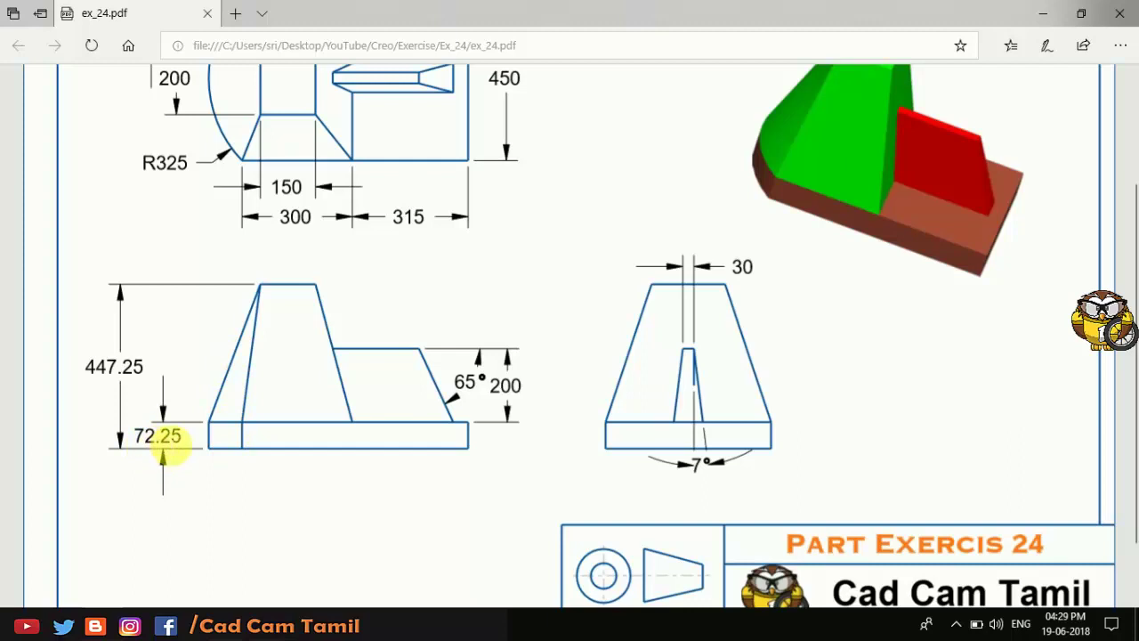
{"action": "scroll", "coordinate": [165, 447], "scroll_direction": "up", "scroll_amount": 3}
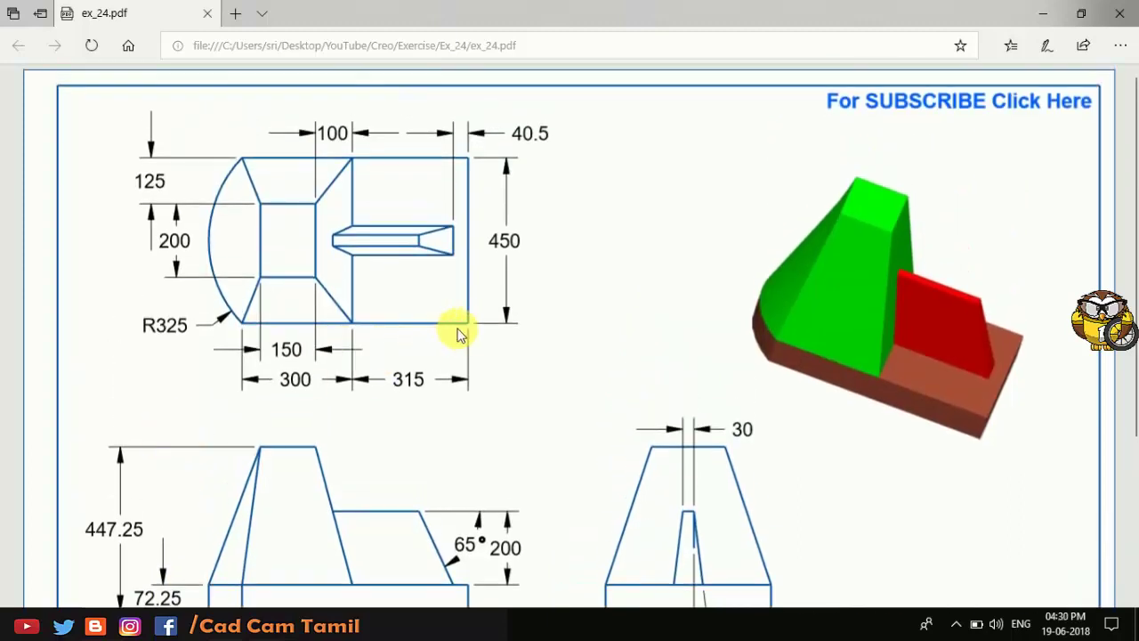
{"action": "scroll", "coordinate": [204, 418], "scroll_direction": "down", "scroll_amount": 2}
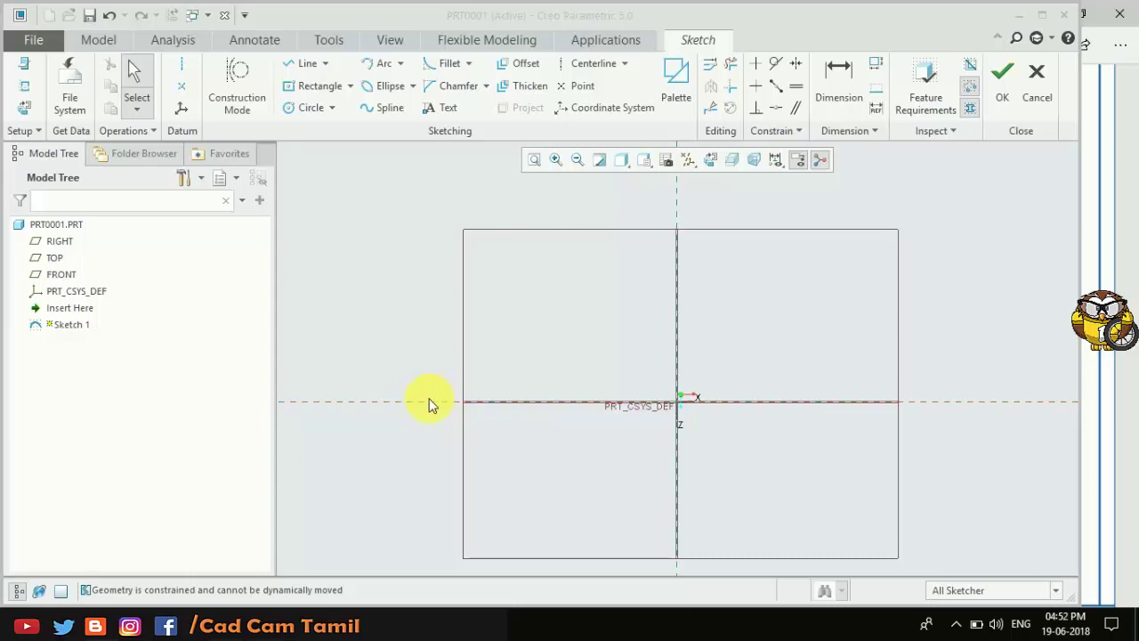
Draw a horizontal centerline through the sketch origin
{"action": "left_click", "coordinate": [574, 70]}
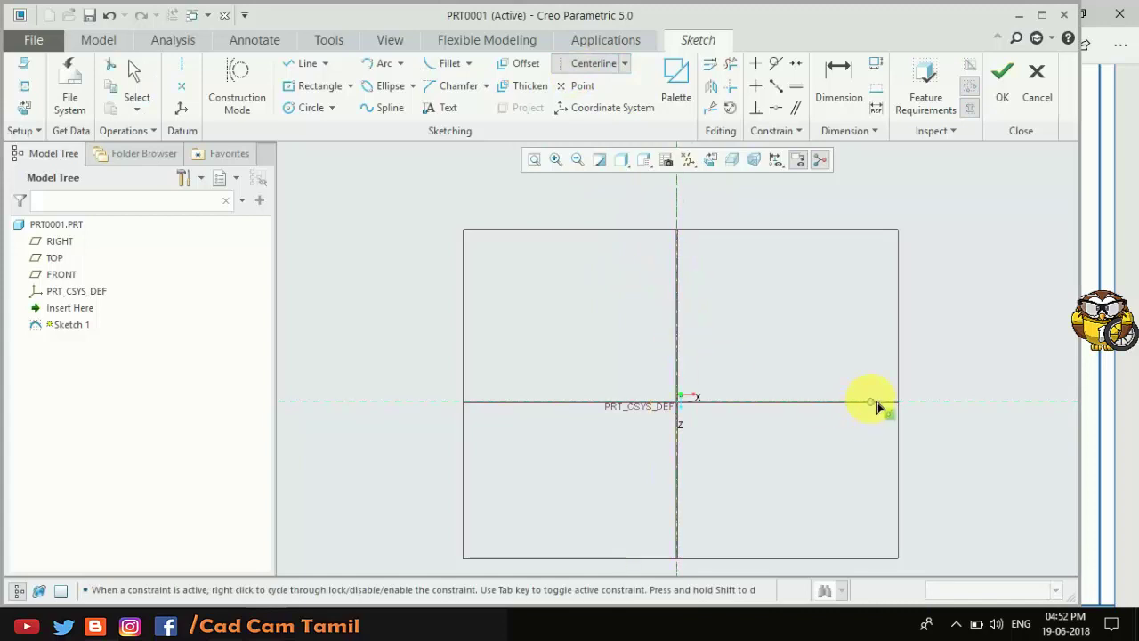
{"action": "left_click", "coordinate": [676, 400]}
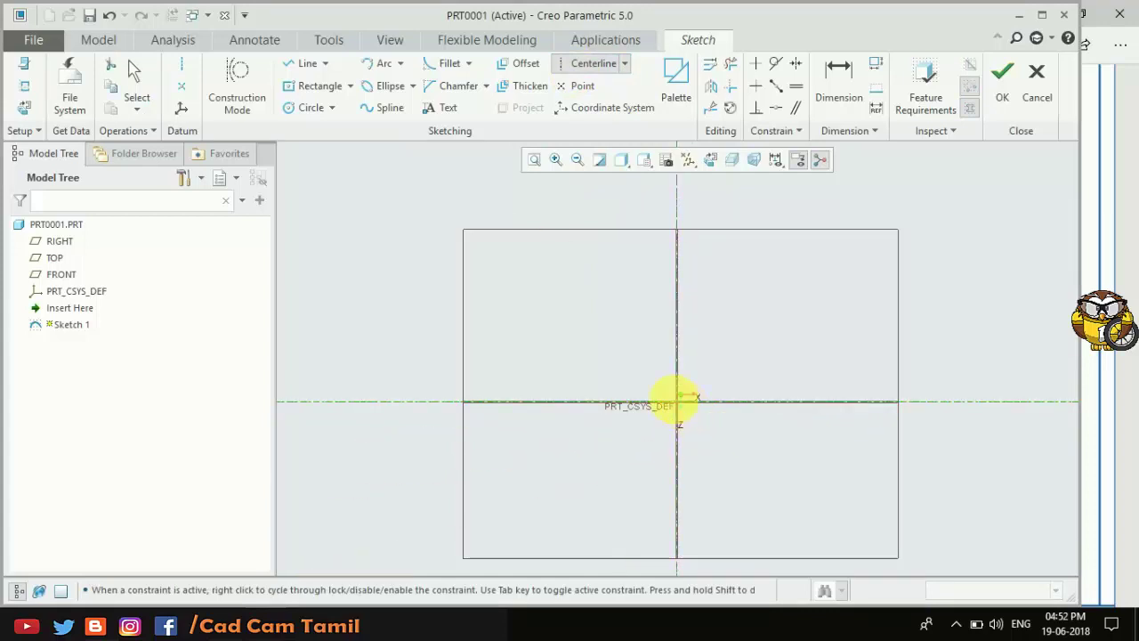
{"action": "middle_click", "coordinate": [627, 335]}
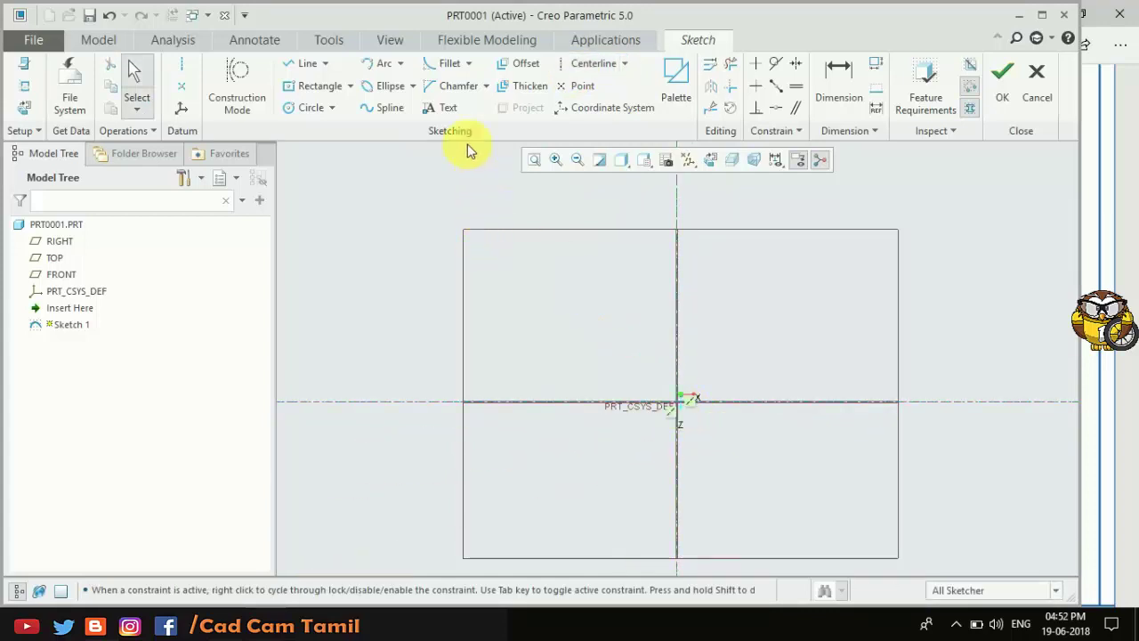
Draw a corner rectangle straddling the centerline
{"action": "left_click", "coordinate": [350, 86]}
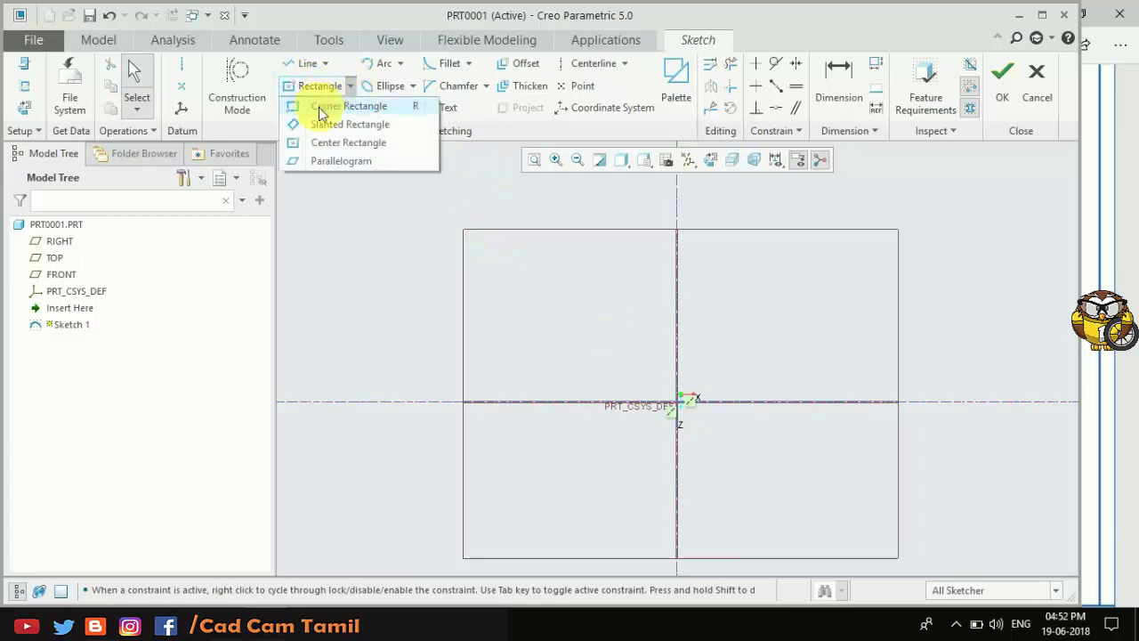
{"action": "left_click", "coordinate": [325, 101]}
{"action": "left_click", "coordinate": [562, 290]}
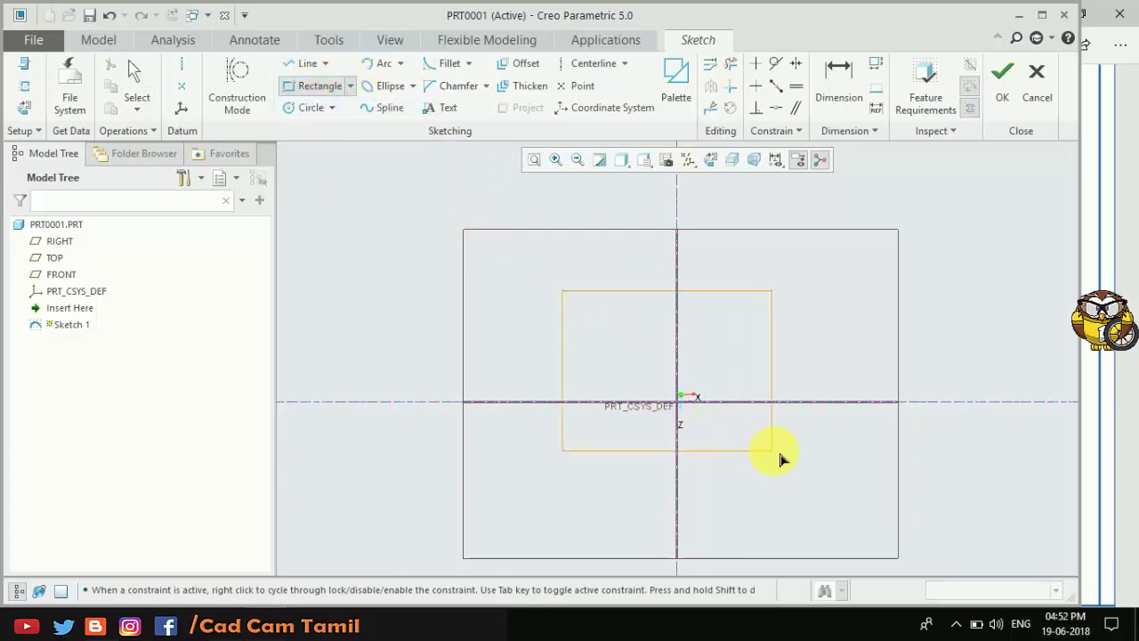
{"action": "left_click", "coordinate": [802, 501]}
{"action": "middle_click", "coordinate": [884, 357]}
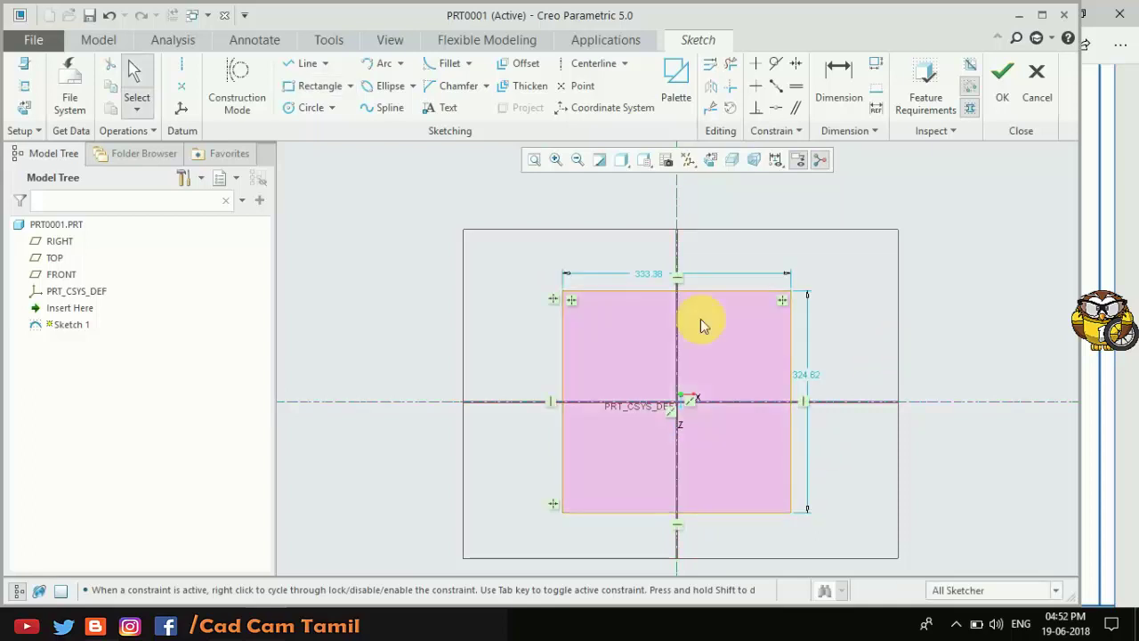
Dimension the rectangle 615 (300+315) wide and 450 high
{"action": "double_click", "coordinate": [645, 278]}
{"action": "type", "text": "3"}
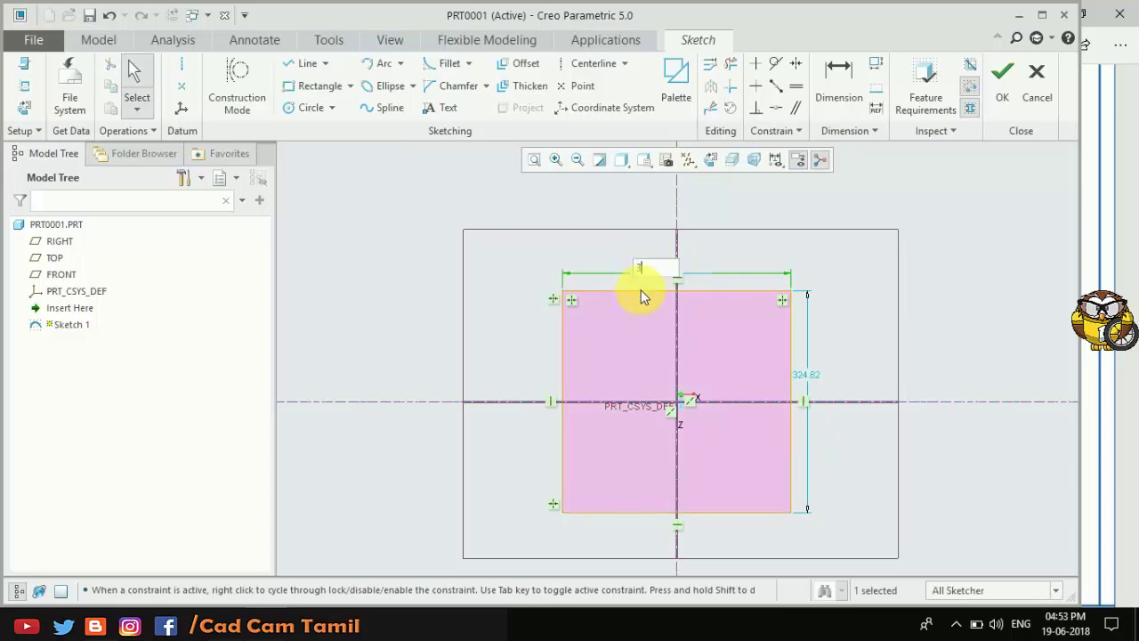
{"action": "type", "text": "00+"}
{"action": "type", "text": "315"}
{"action": "key", "text": "Return"}
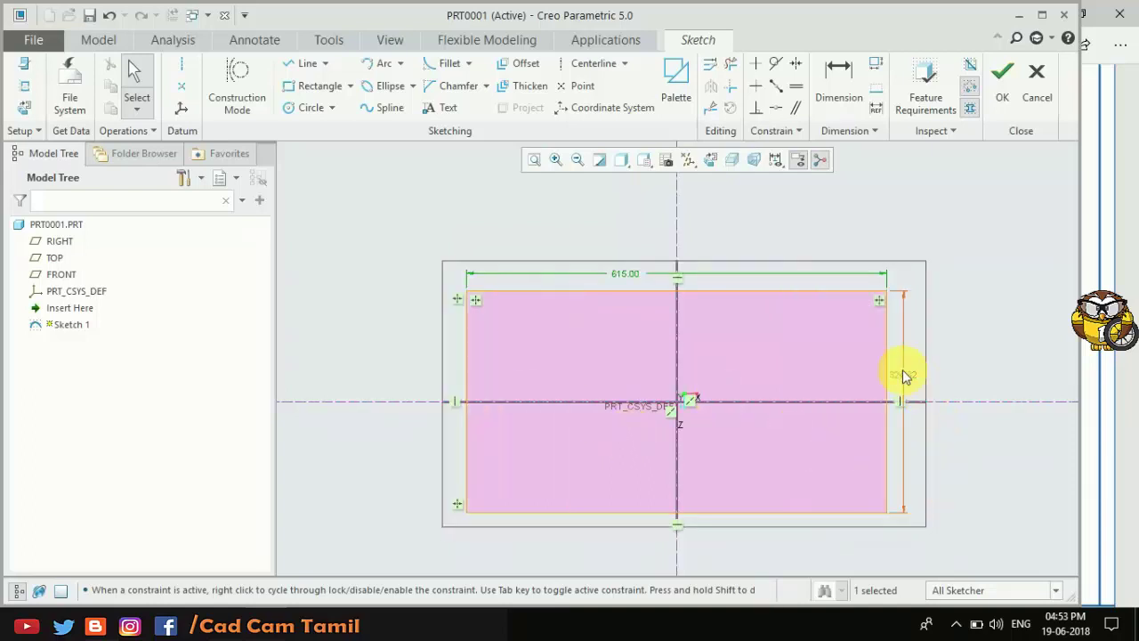
{"action": "double_click", "coordinate": [901, 371]}
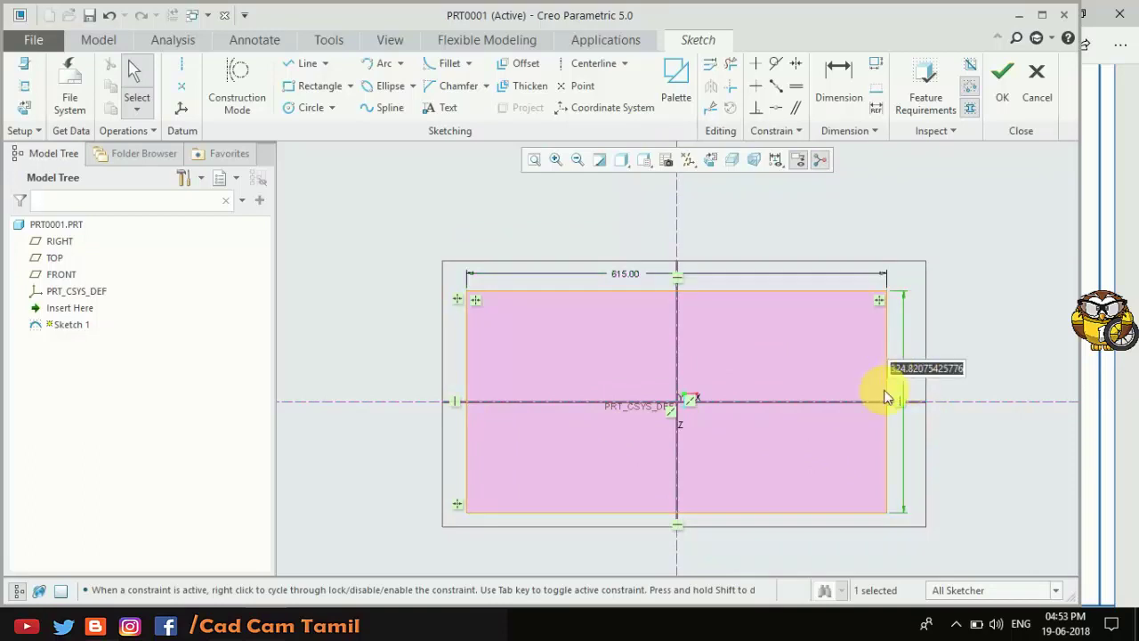
{"action": "type", "text": "450"}
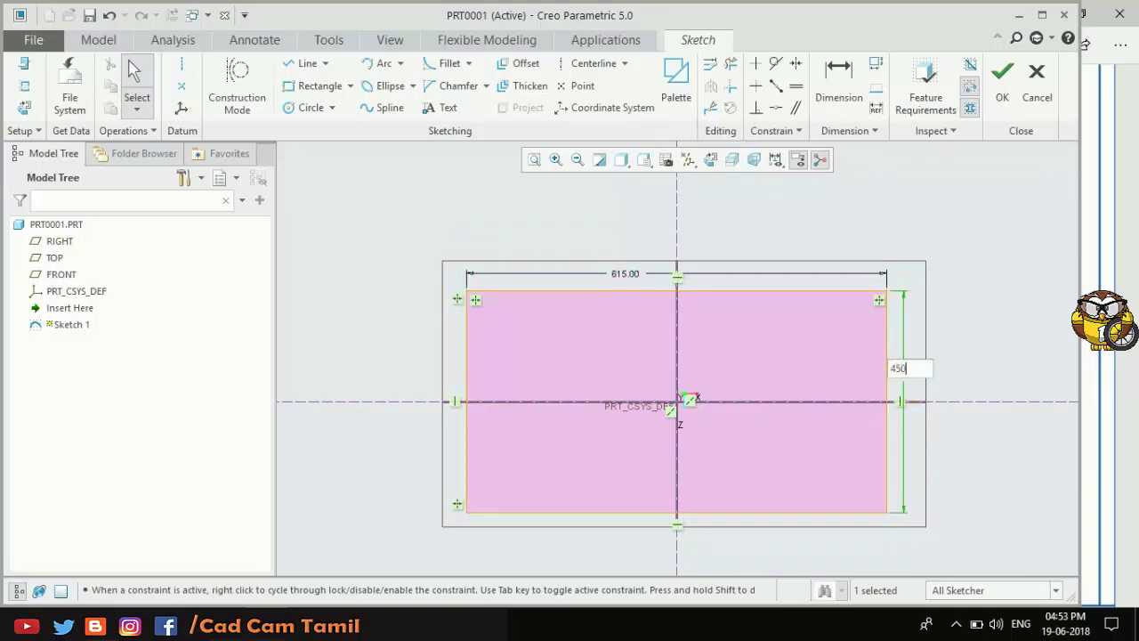
{"action": "key", "text": "Return"}
{"action": "scroll", "coordinate": [834, 313], "scroll_direction": "down", "scroll_amount": 2}
{"action": "scroll", "coordinate": [790, 312], "scroll_direction": "up", "scroll_amount": 5}
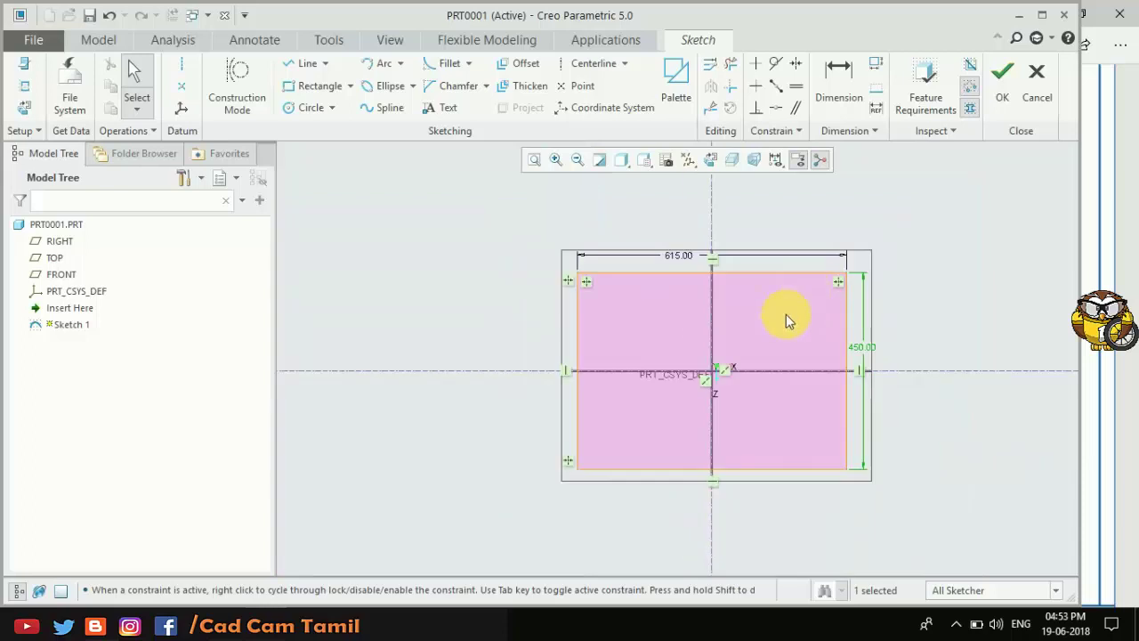
{"action": "scroll", "coordinate": [786, 314], "scroll_direction": "down", "scroll_amount": 1}
{"action": "key", "text": "alt+Tab"}
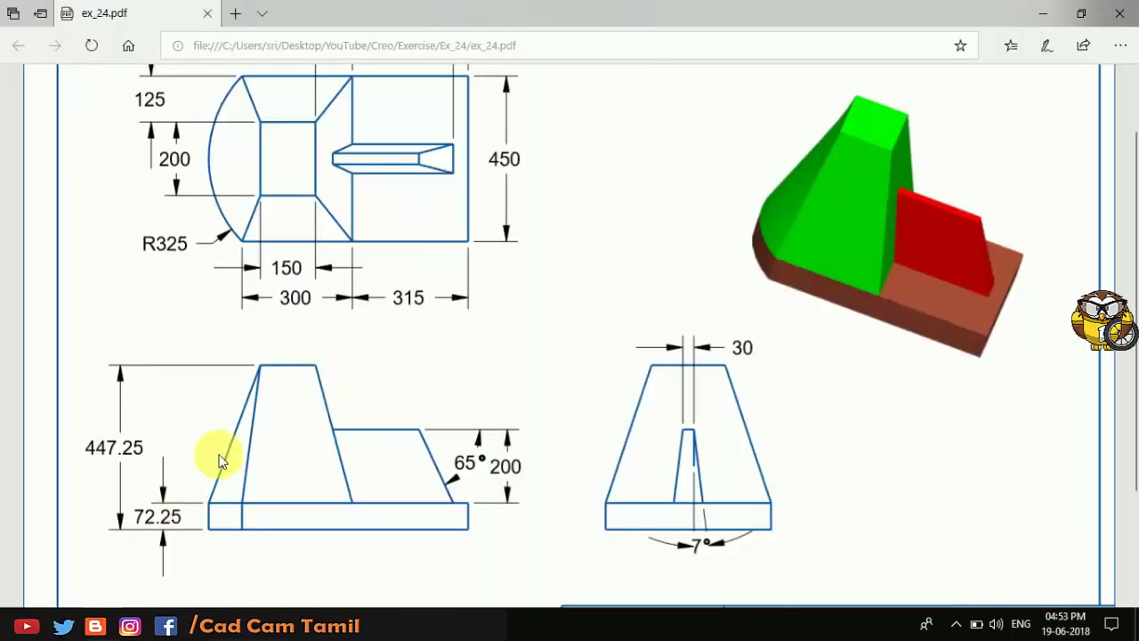
Check the top view's R325 end arc and 450 width in the PDF, then return to Creo
{"action": "scroll", "coordinate": [533, 280], "scroll_direction": "up", "scroll_amount": 1}
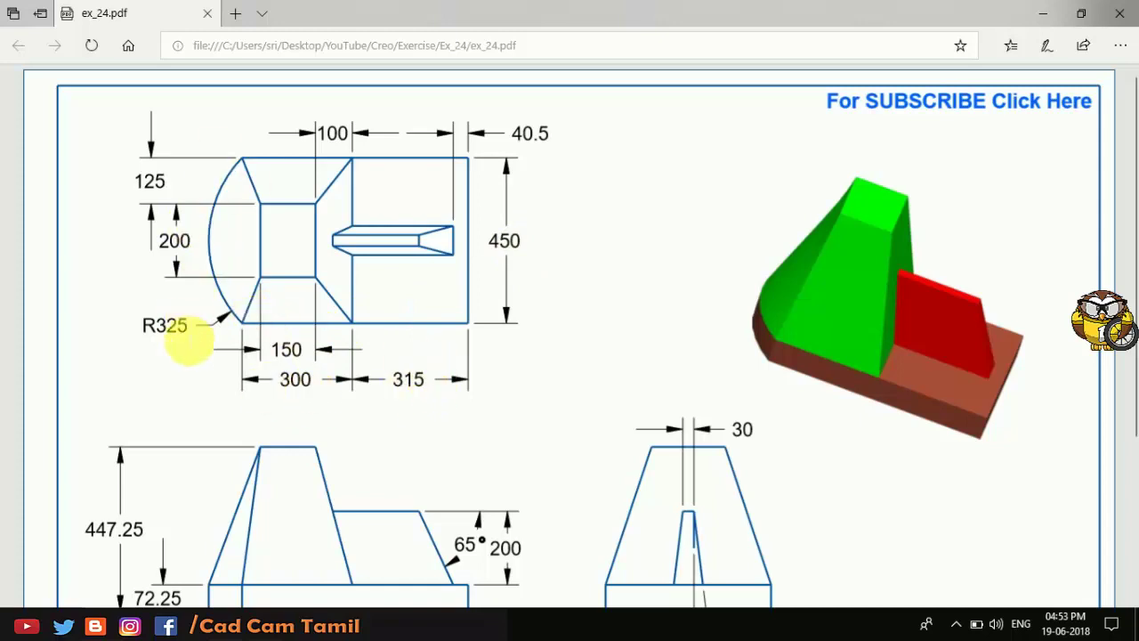
{"action": "left_click", "coordinate": [271, 607]}
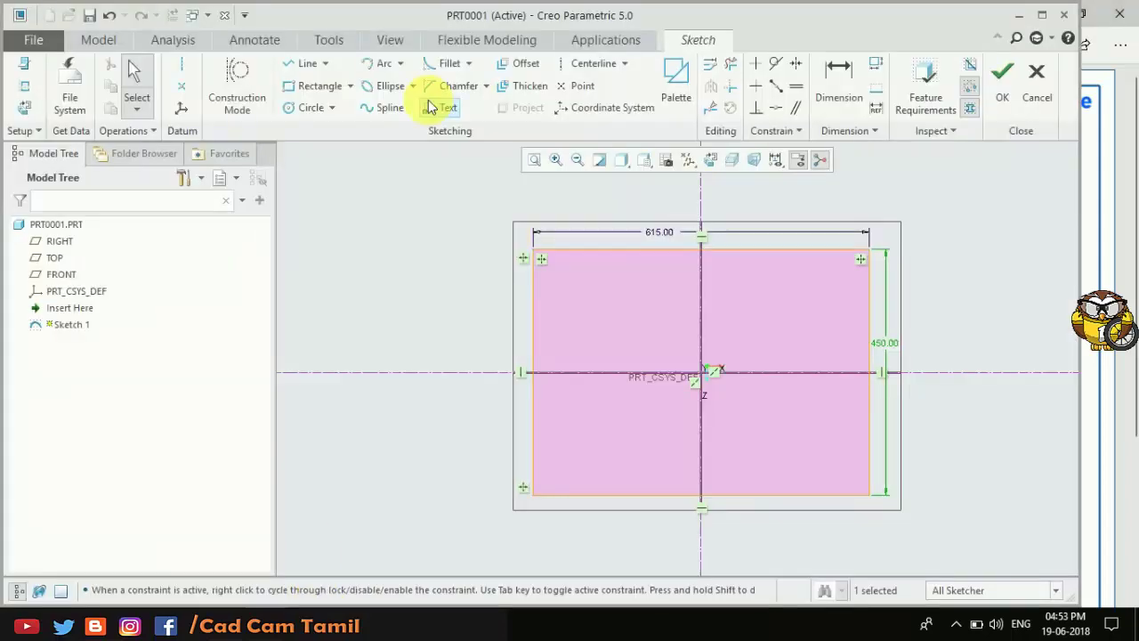
Draw a left-bulging arc between the rectangle's left corners with radius 325
{"action": "left_click", "coordinate": [378, 63]}
{"action": "left_click", "coordinate": [546, 263]}
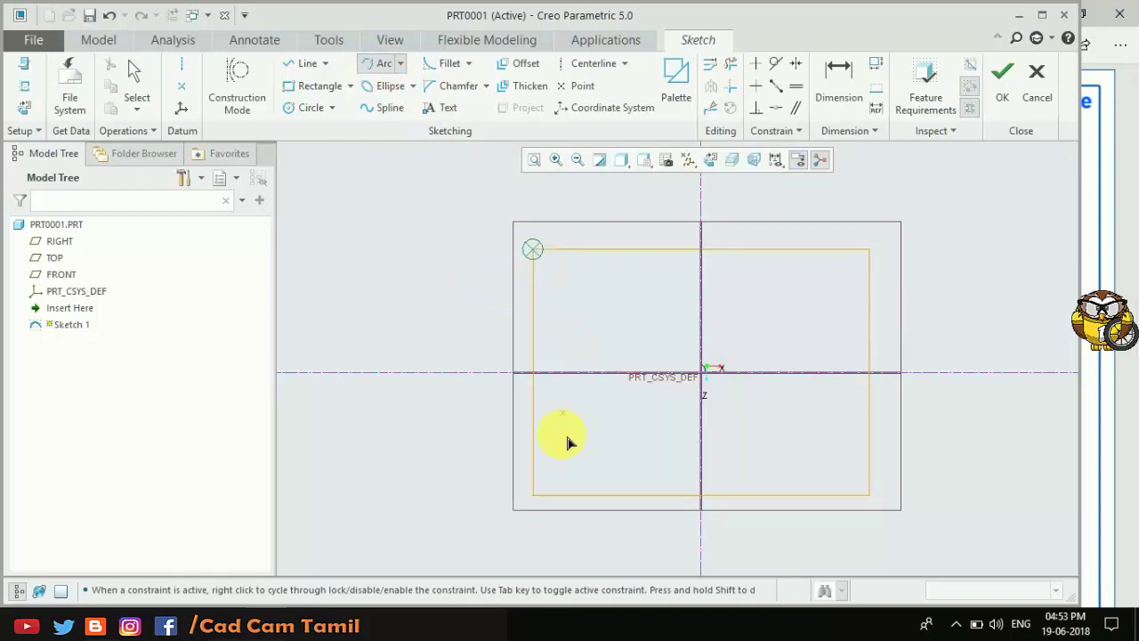
{"action": "left_click", "coordinate": [533, 495]}
{"action": "left_click", "coordinate": [455, 374]}
{"action": "middle_click", "coordinate": [605, 316]}
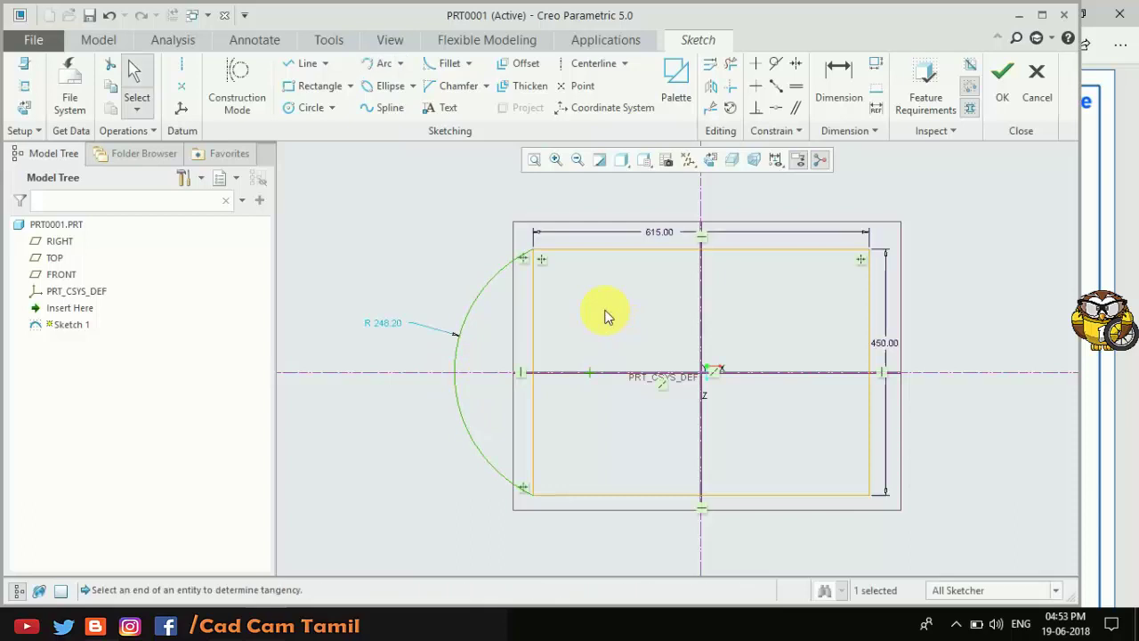
{"action": "left_click", "coordinate": [605, 316]}
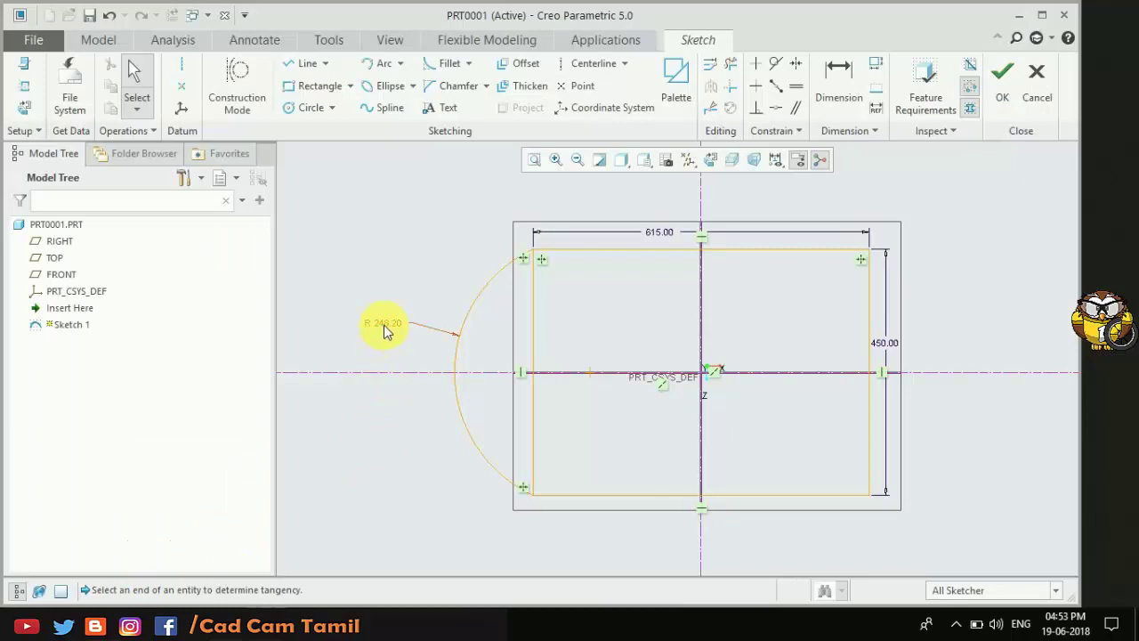
{"action": "double_click", "coordinate": [383, 325]}
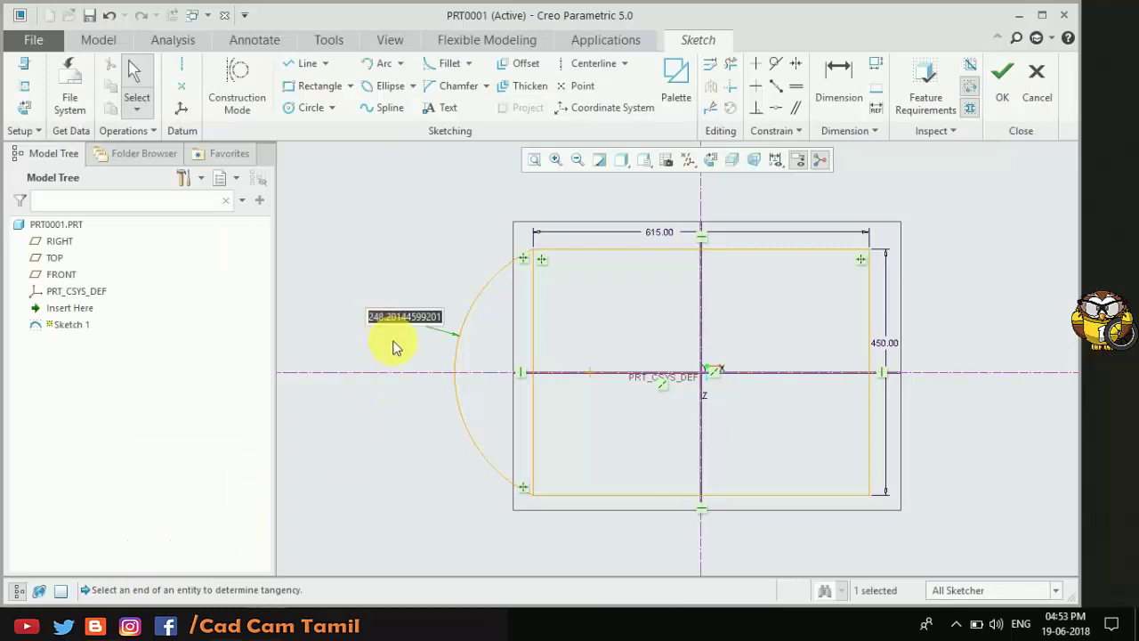
{"action": "type", "text": "325"}
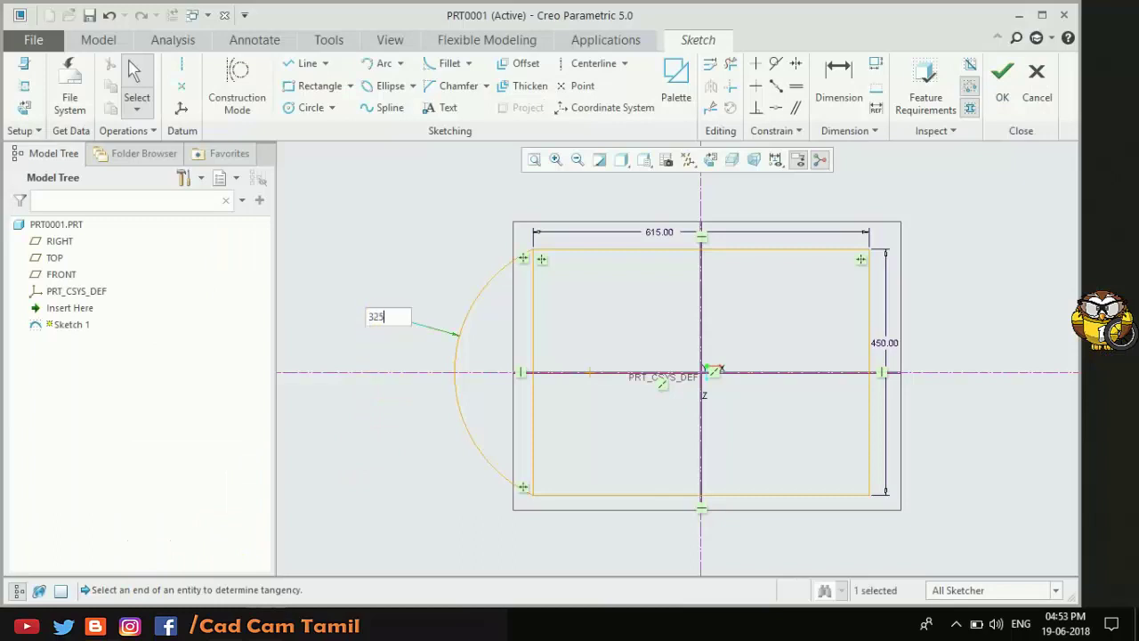
{"action": "key", "text": "Return"}
{"action": "left_click", "coordinate": [406, 275]}
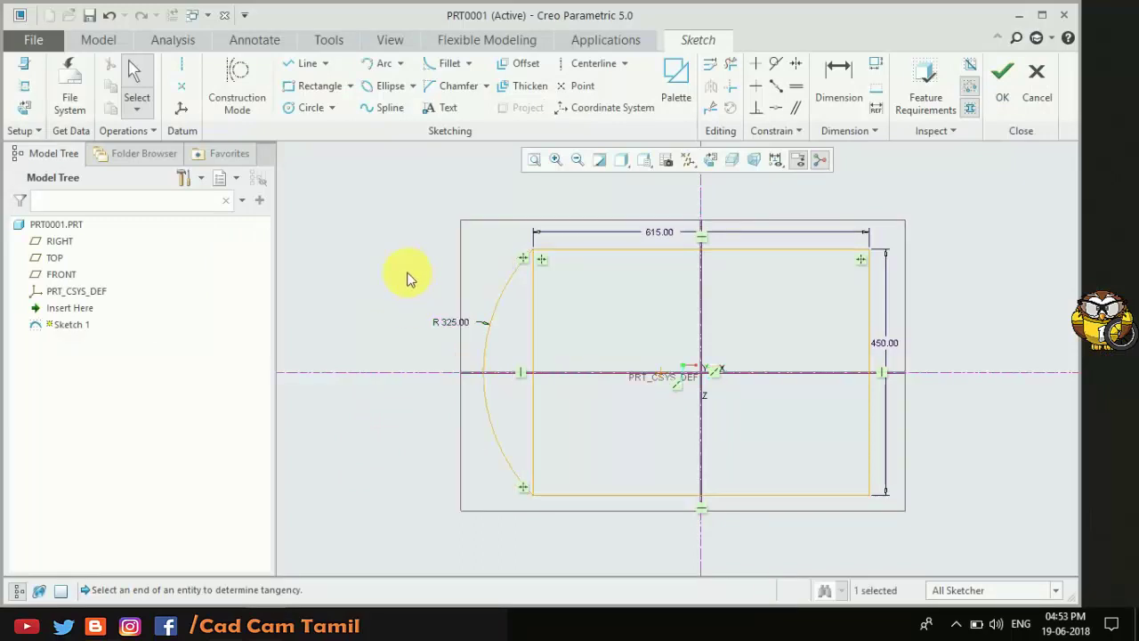
Trim away the rectangle's left edge and accept the arc-ended base sketch
{"action": "left_click", "coordinate": [729, 64]}
{"action": "mouse_move", "coordinate": [587, 329]}
{"action": "left_mouse_down"}
{"action": "mouse_move", "coordinate": [531, 419]}
{"action": "mouse_move", "coordinate": [593, 380]}
{"action": "left_mouse_up"}
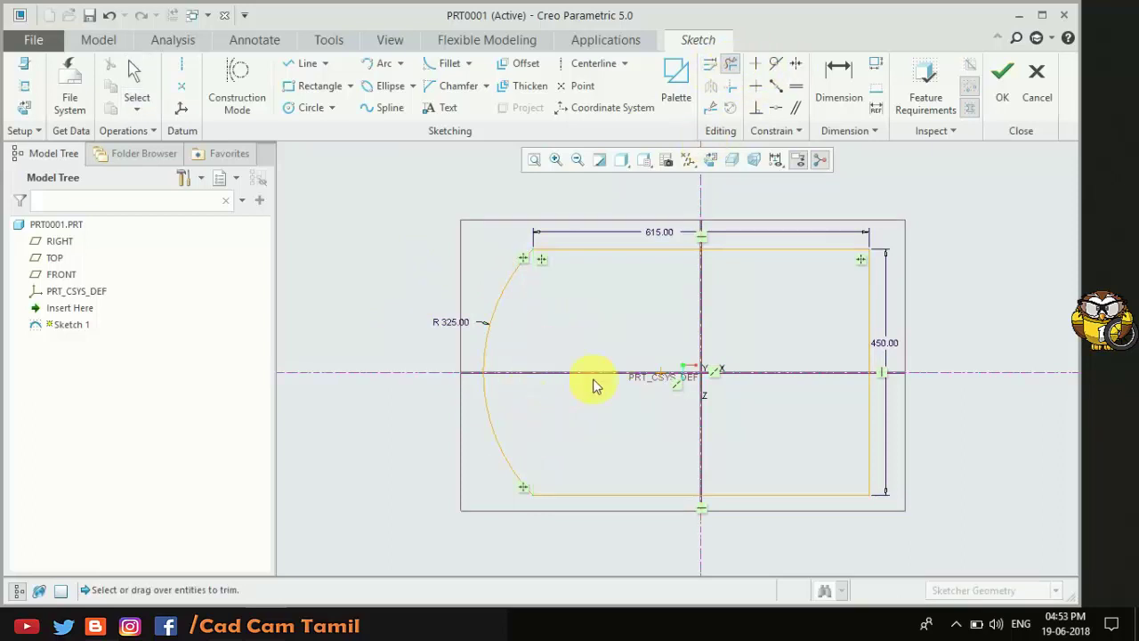
{"action": "middle_click", "coordinate": [593, 330]}
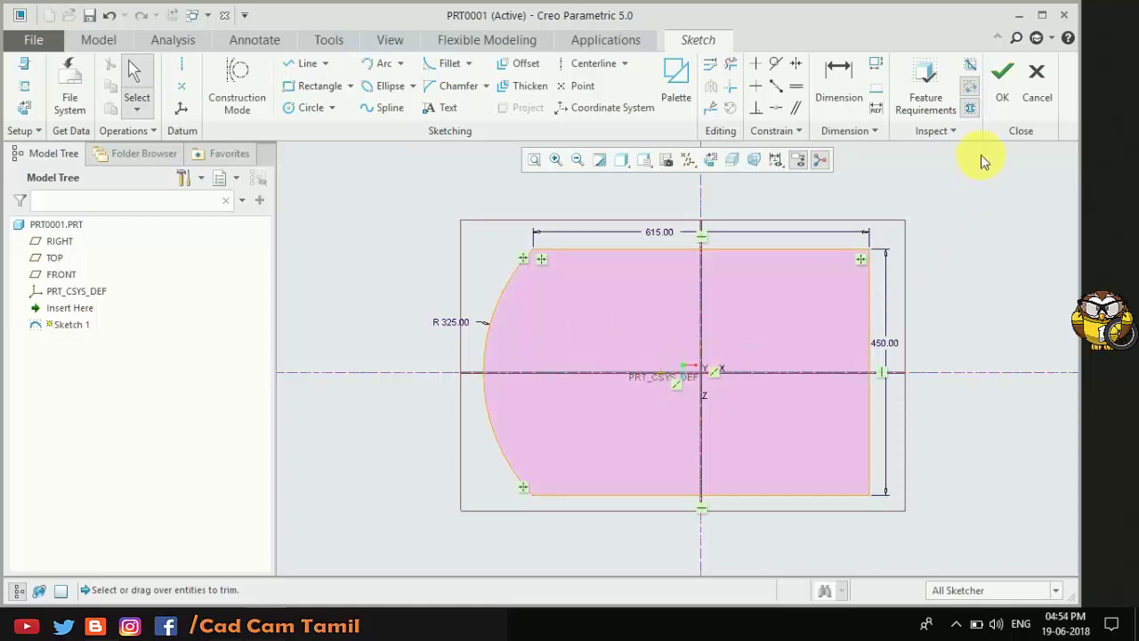
{"action": "left_click", "coordinate": [1004, 78]}
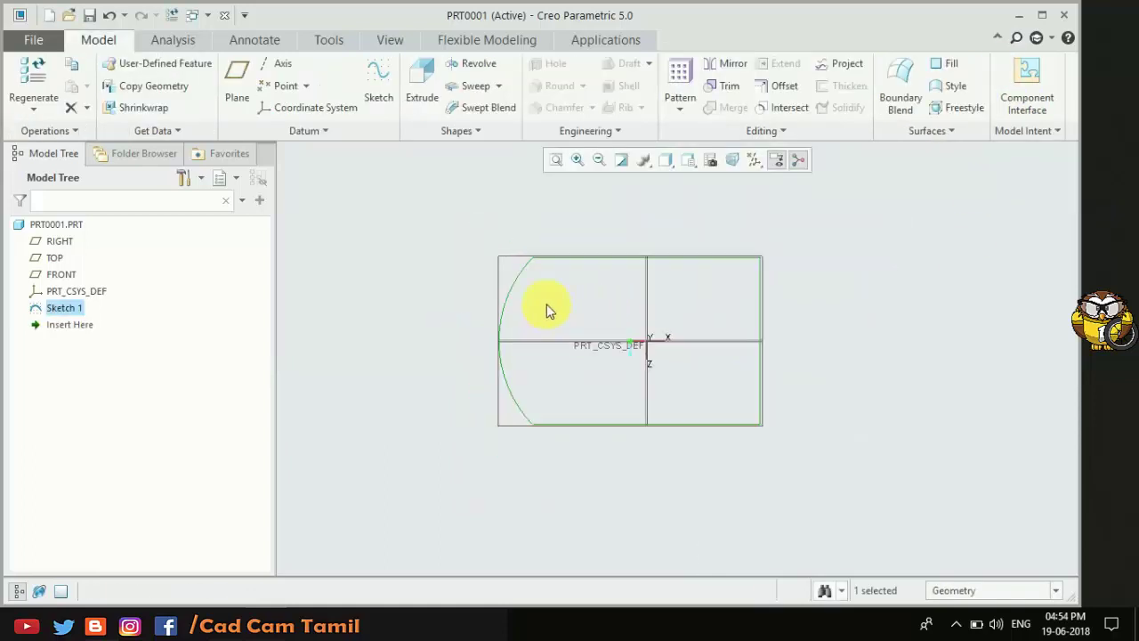
Extrude the base sketch to a depth of 72.25
{"action": "left_click", "coordinate": [422, 85]}
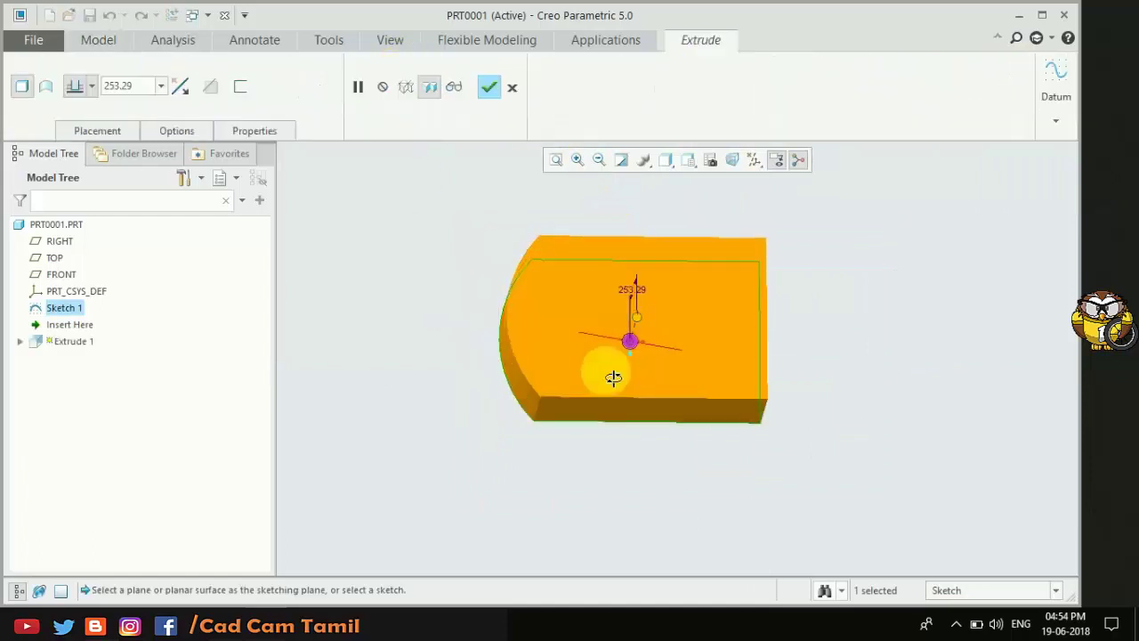
{"action": "double_click", "coordinate": [156, 86]}
{"action": "type", "text": "75.25"}
{"action": "key", "text": "Return"}
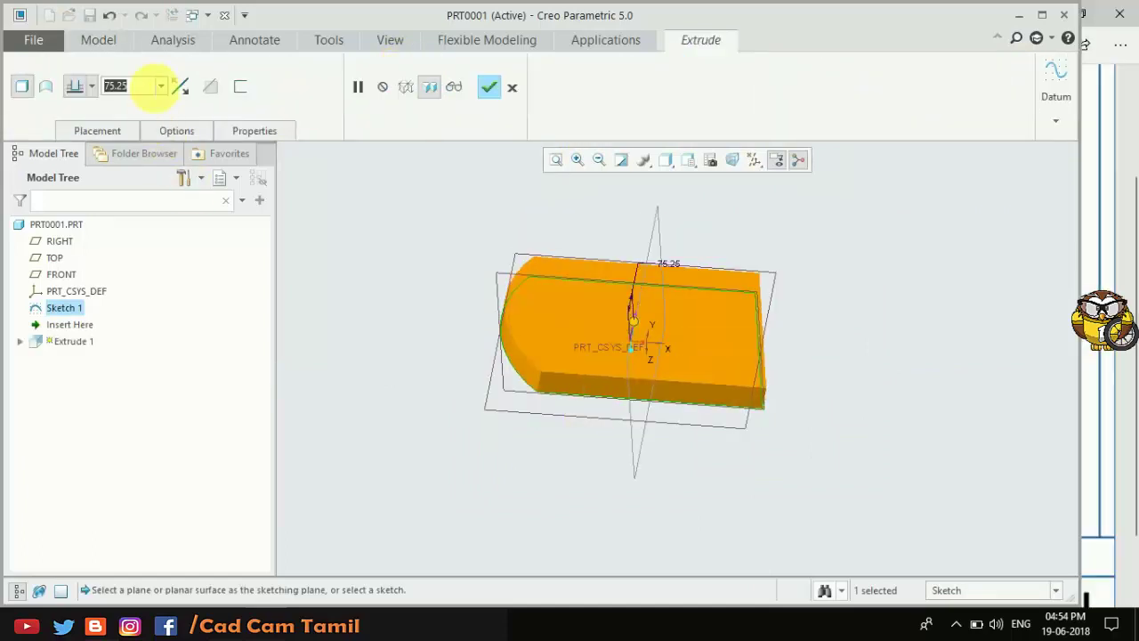
{"action": "type", "text": "72"}
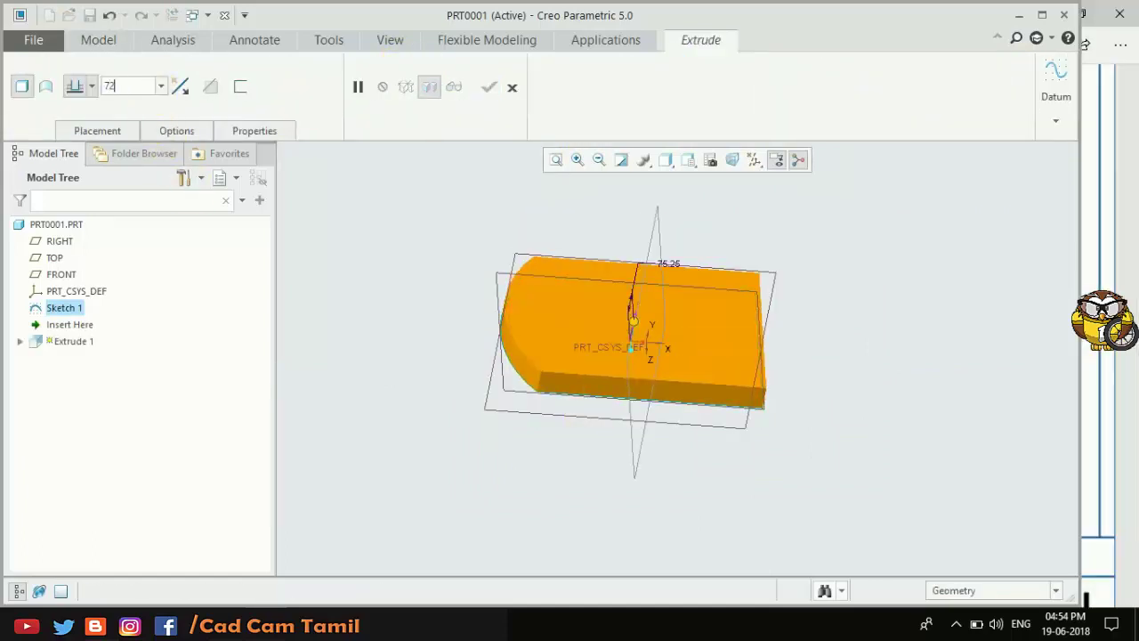
{"action": "key", "text": "Return"}
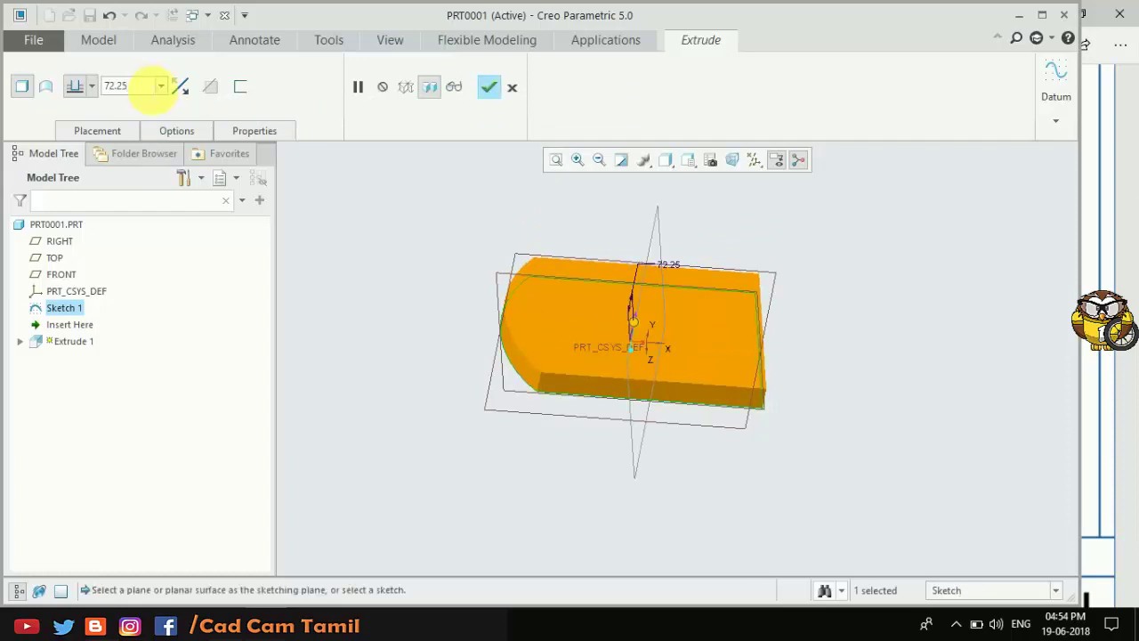
{"action": "key", "text": "alt+Tab"}
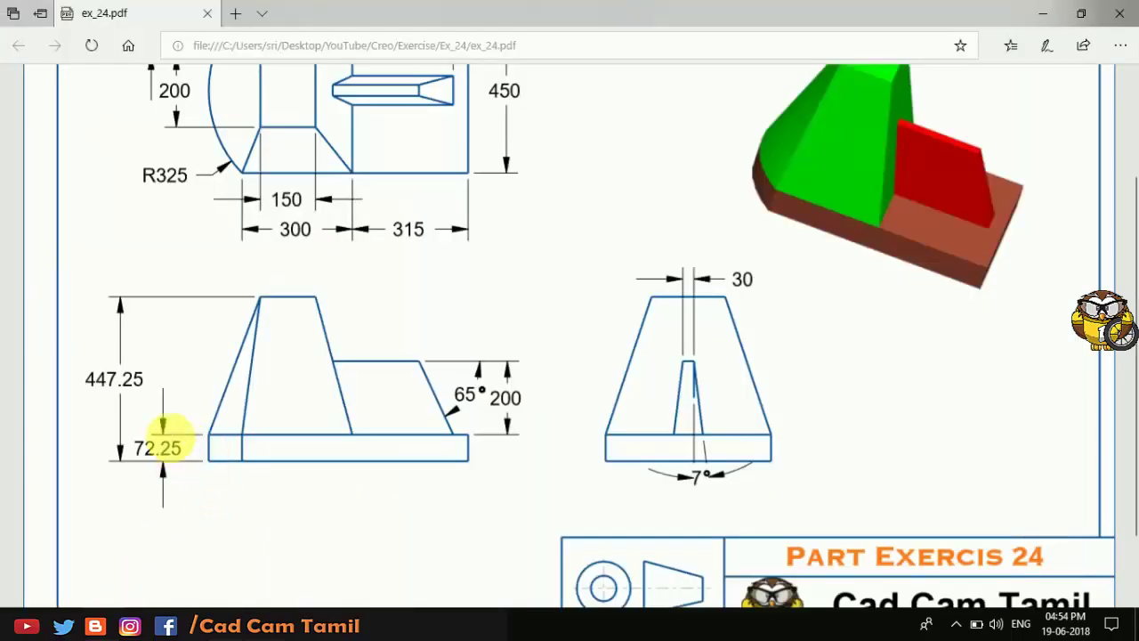
Finish Extrude 1 as a solid base and orbit it, then view the PDF drawing
{"action": "left_click", "coordinate": [259, 623]}
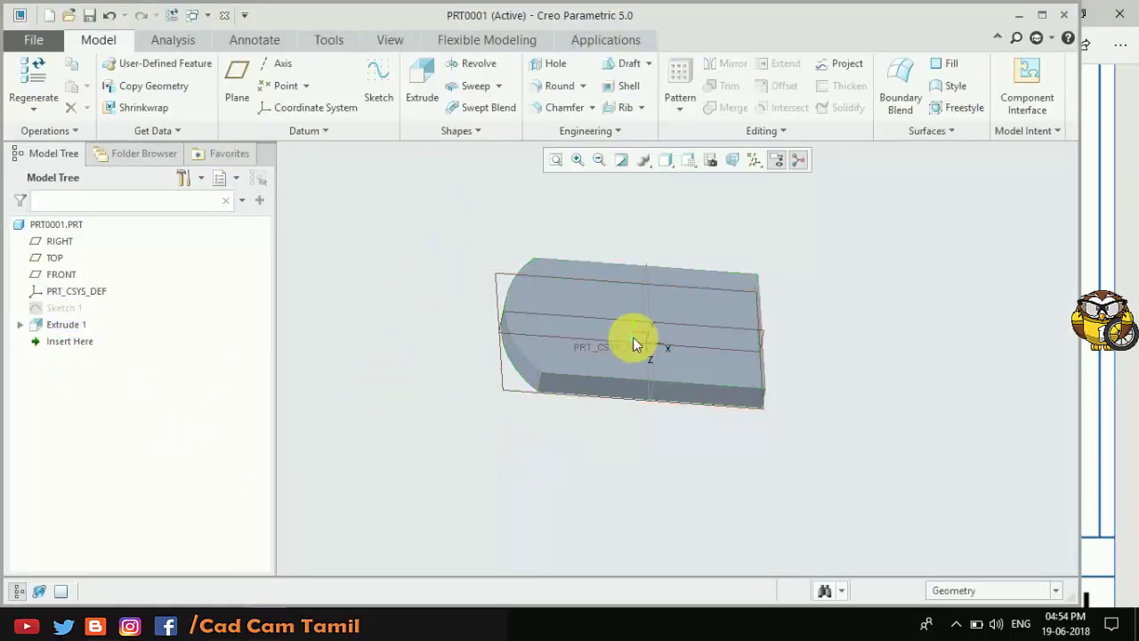
{"action": "mouse_move", "coordinate": [632, 337]}
{"action": "middle_mouse_down"}
{"action": "mouse_move", "coordinate": [560, 427]}
{"action": "mouse_move", "coordinate": [637, 371]}
{"action": "mouse_move", "coordinate": [618, 356]}
{"action": "middle_mouse_up"}
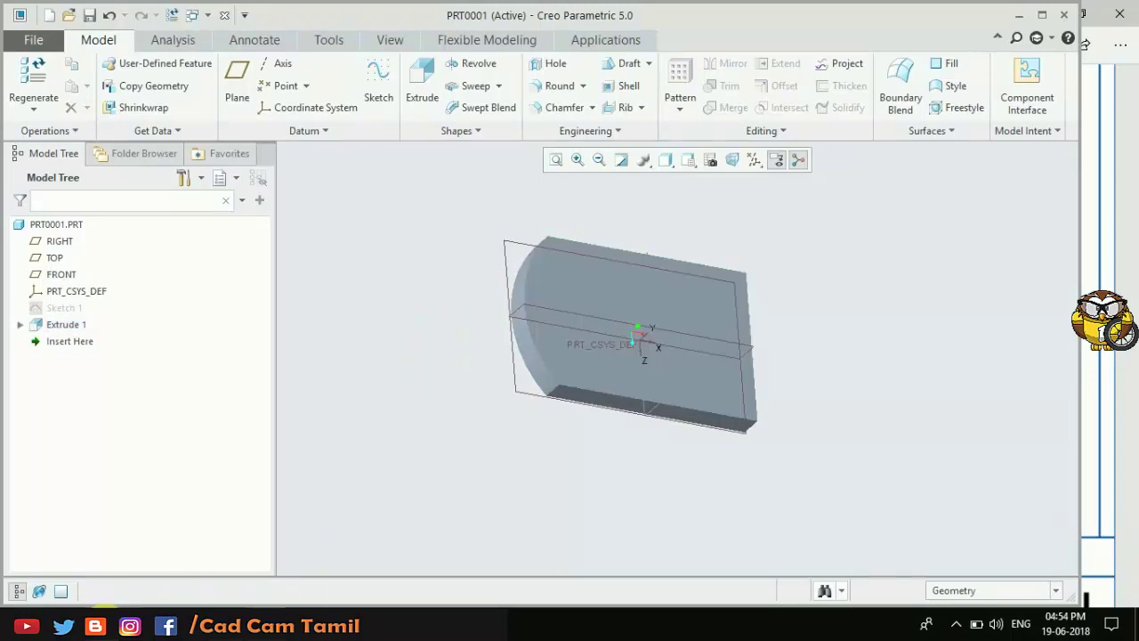
{"action": "left_click", "coordinate": [105, 621]}
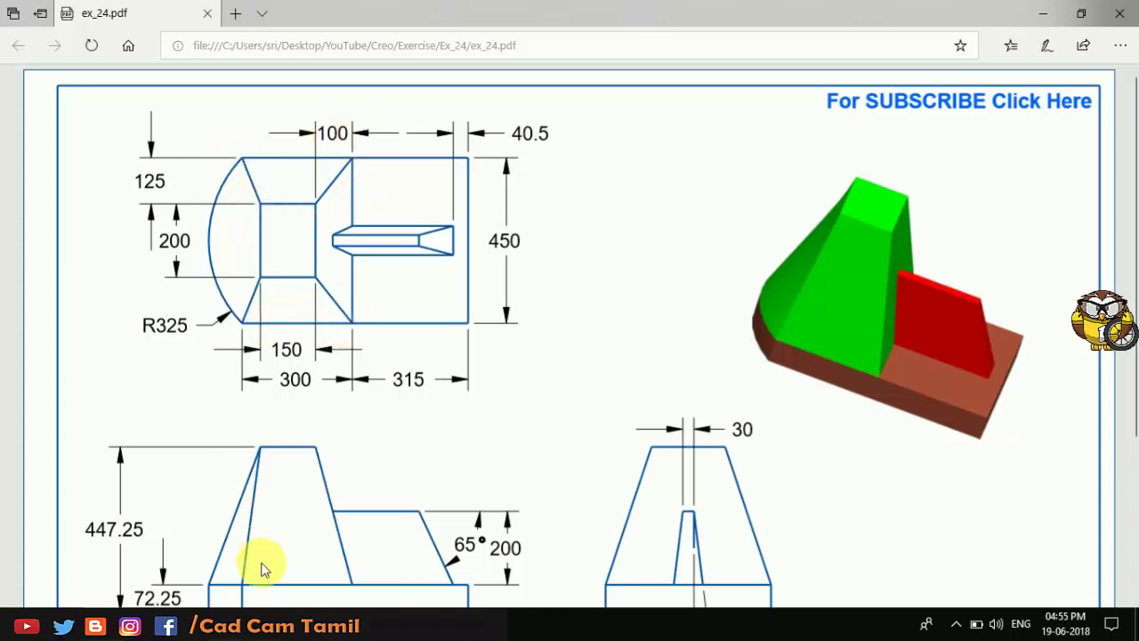
Start Blend 1 and open its first section sketch on the base's face, referenced to RIGHT
{"action": "key", "text": "alt+Tab"}
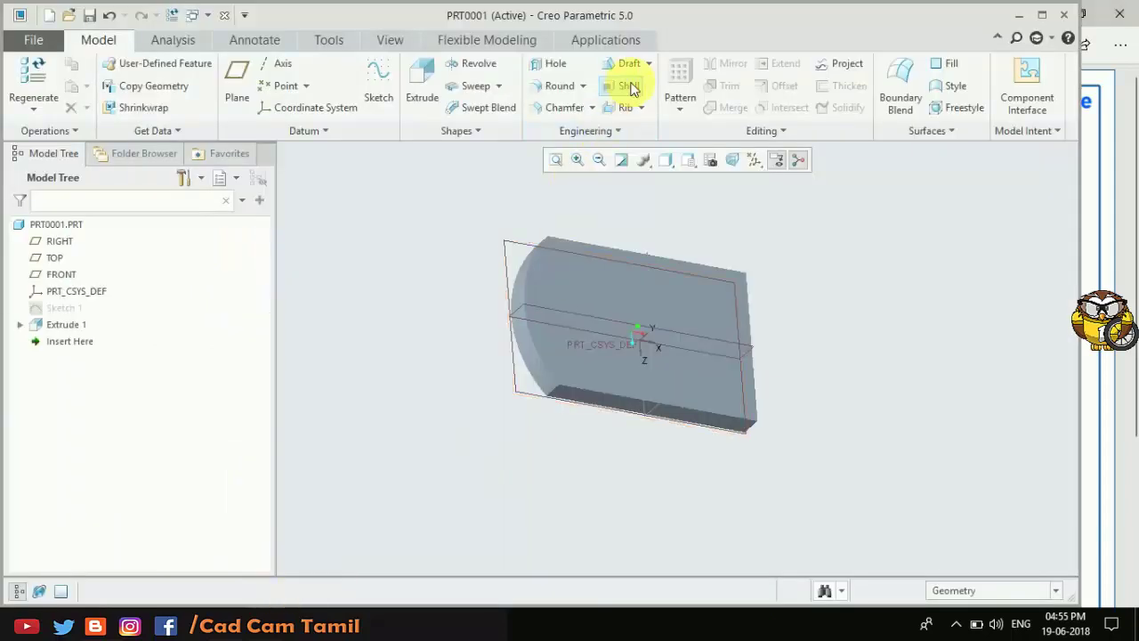
{"action": "left_click", "coordinate": [479, 134]}
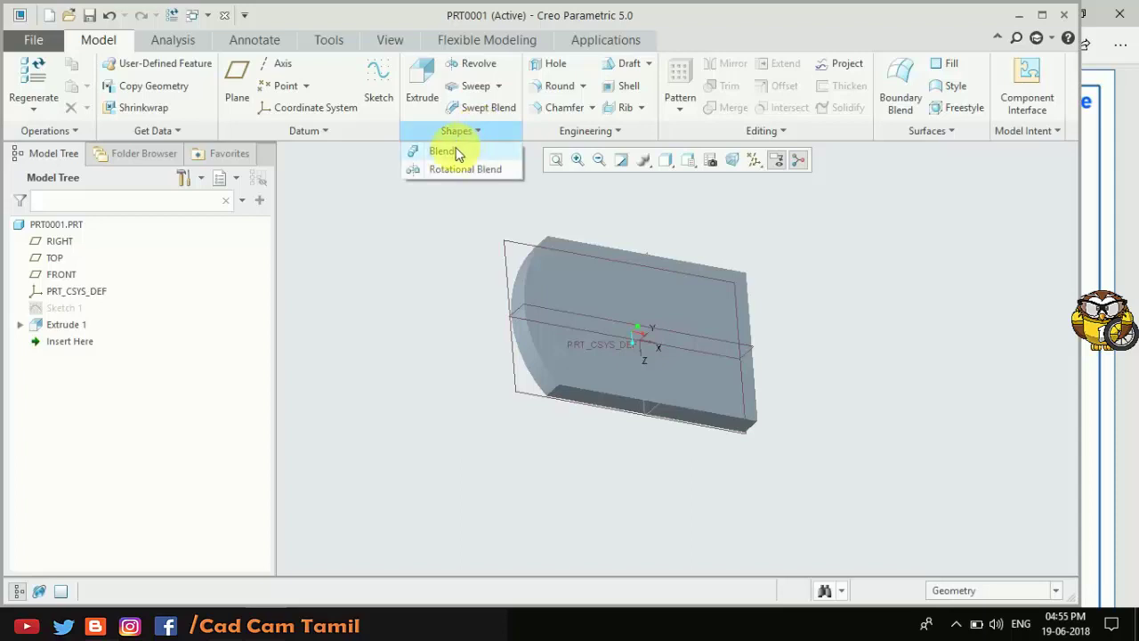
{"action": "left_click", "coordinate": [453, 149]}
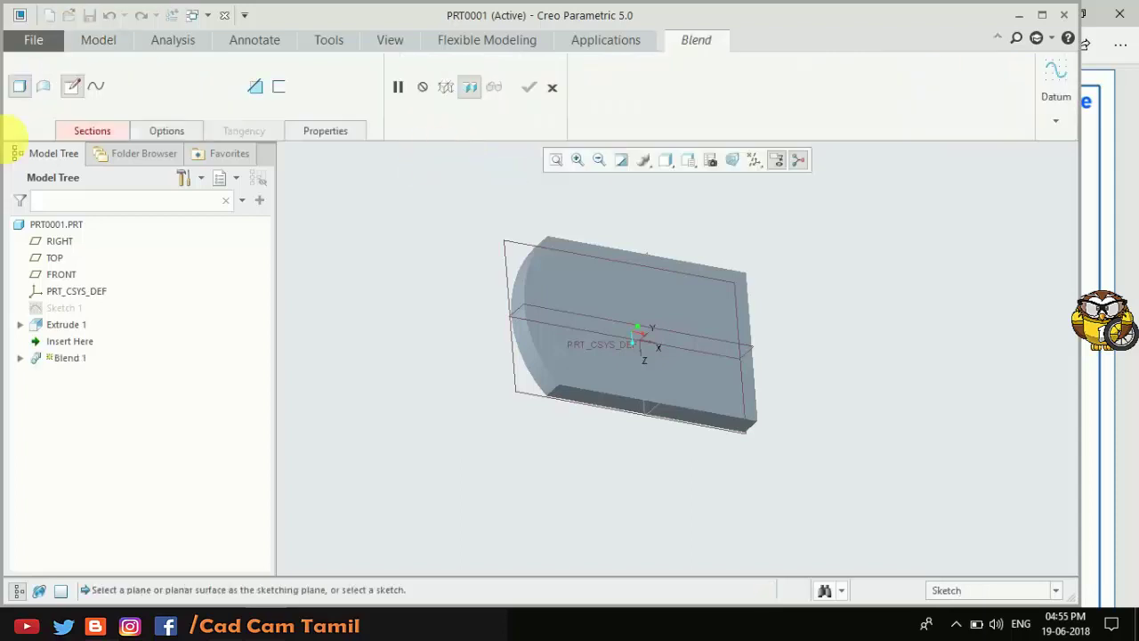
{"action": "left_click", "coordinate": [91, 130]}
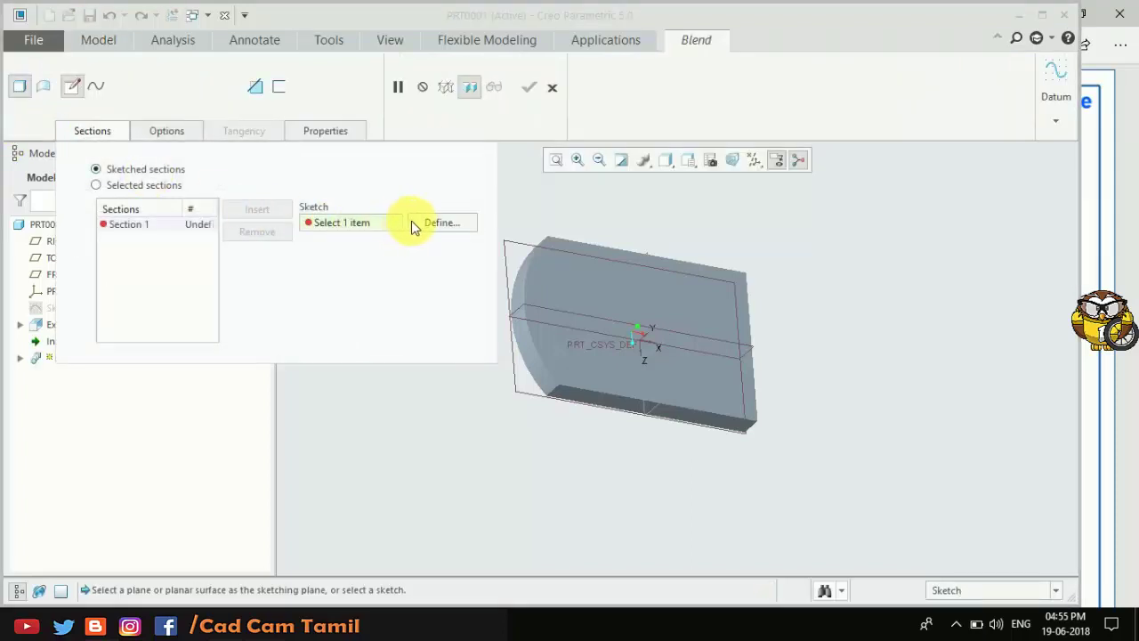
{"action": "left_click", "coordinate": [436, 224]}
{"action": "left_click", "coordinate": [572, 285]}
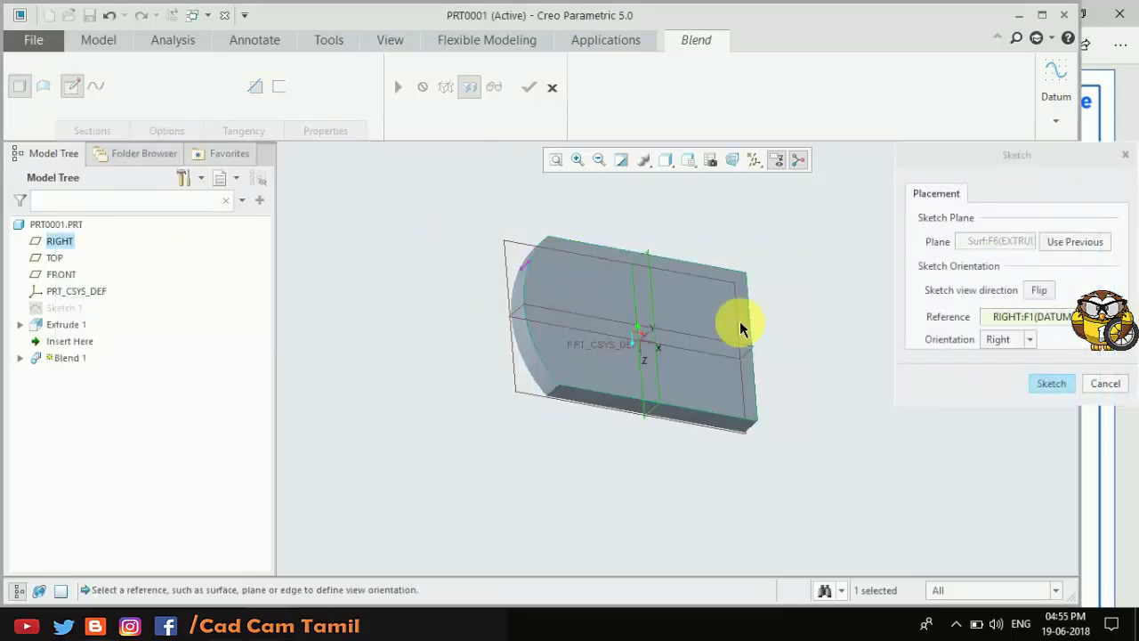
{"action": "left_click", "coordinate": [1051, 382]}
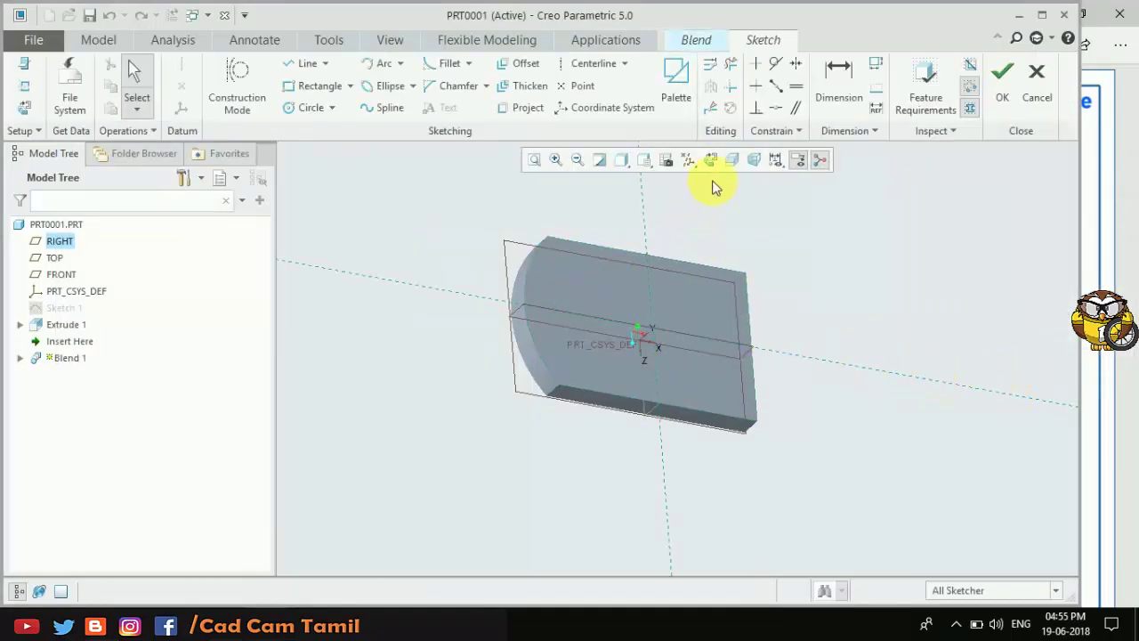
Draw three lines from the arc's ends in sketch view, with a 300 bottom line
{"action": "left_click", "coordinate": [709, 161]}
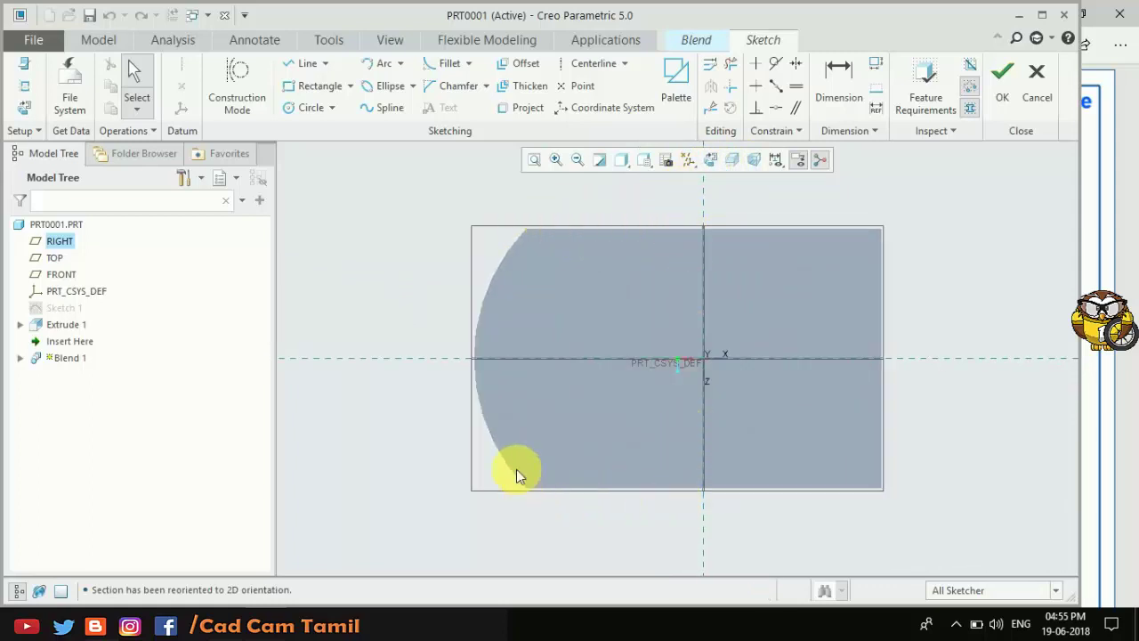
{"action": "left_click", "coordinate": [302, 63]}
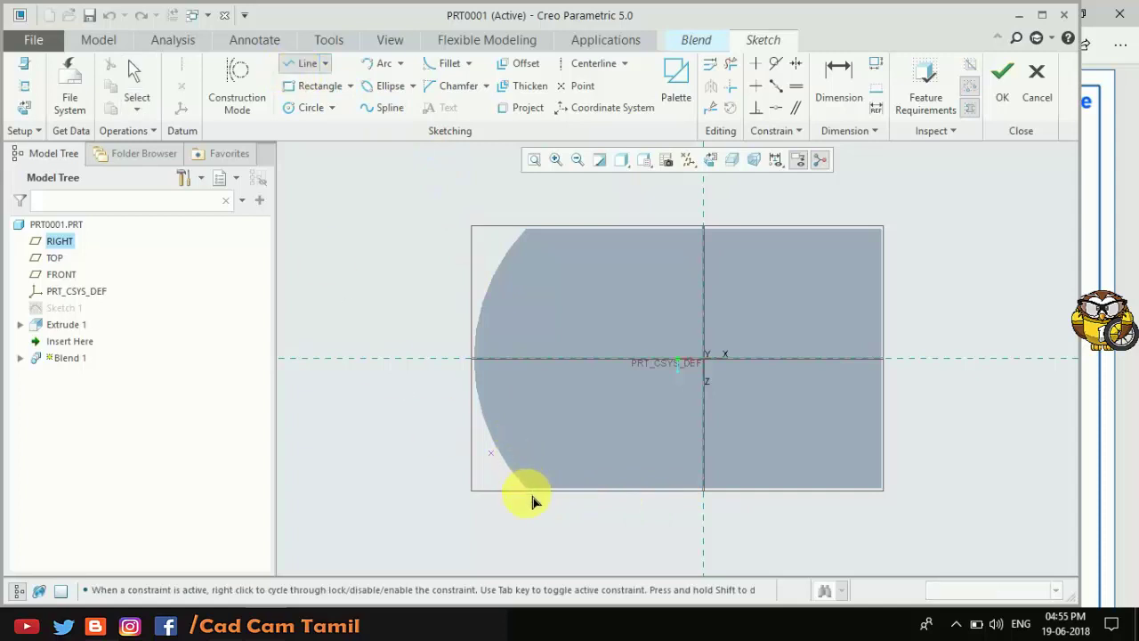
{"action": "left_click", "coordinate": [528, 492]}
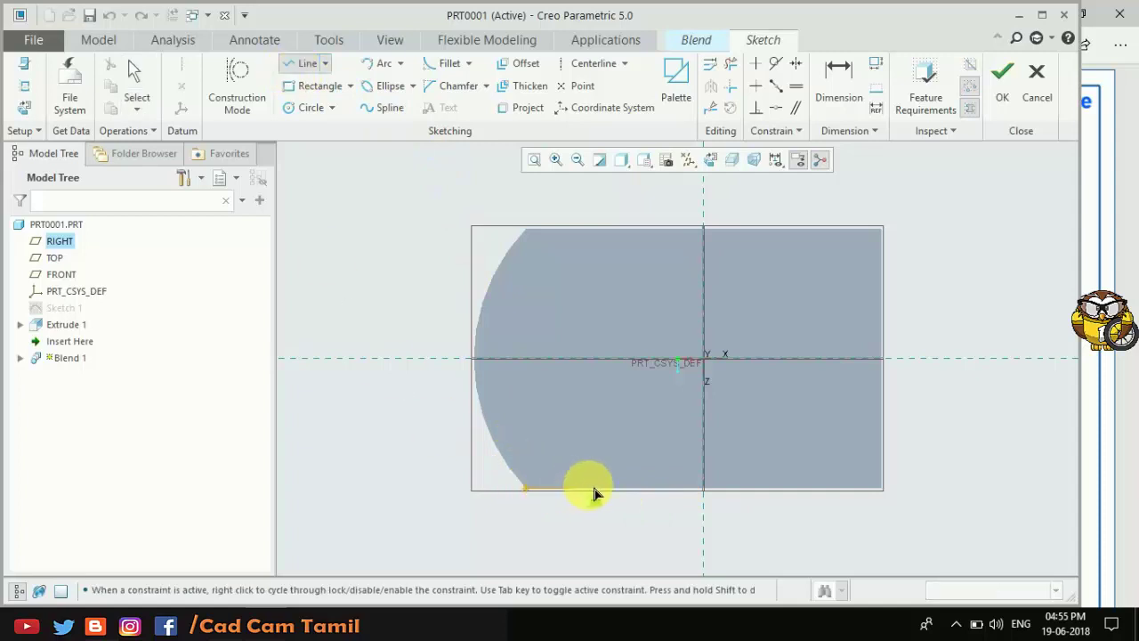
{"action": "left_click", "coordinate": [687, 488]}
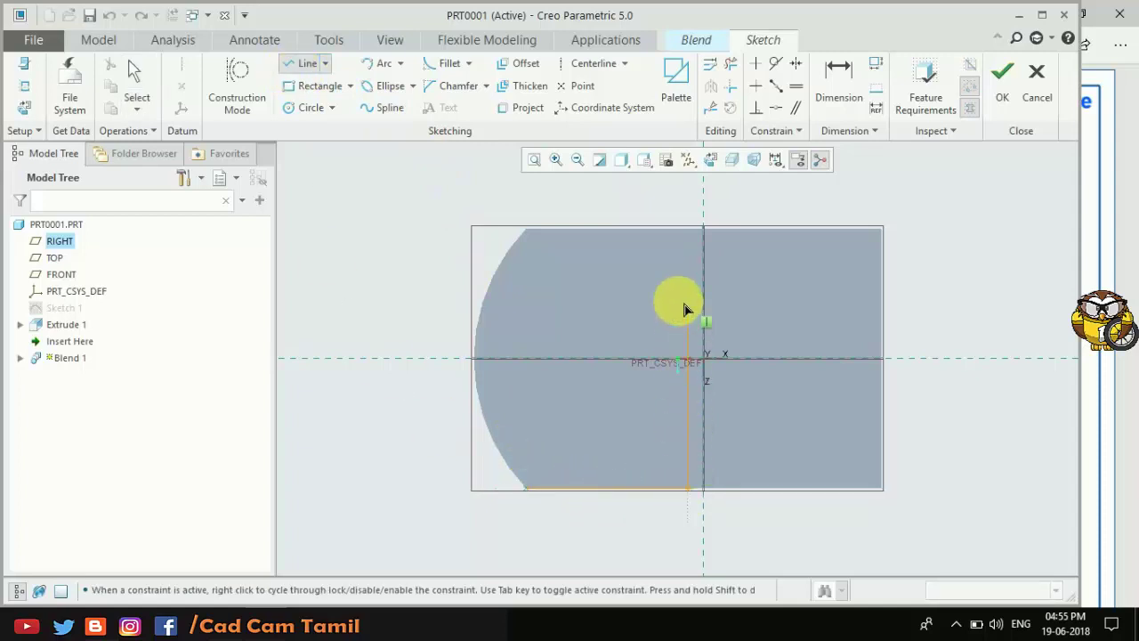
{"action": "left_click", "coordinate": [663, 229]}
{"action": "left_click", "coordinate": [527, 229]}
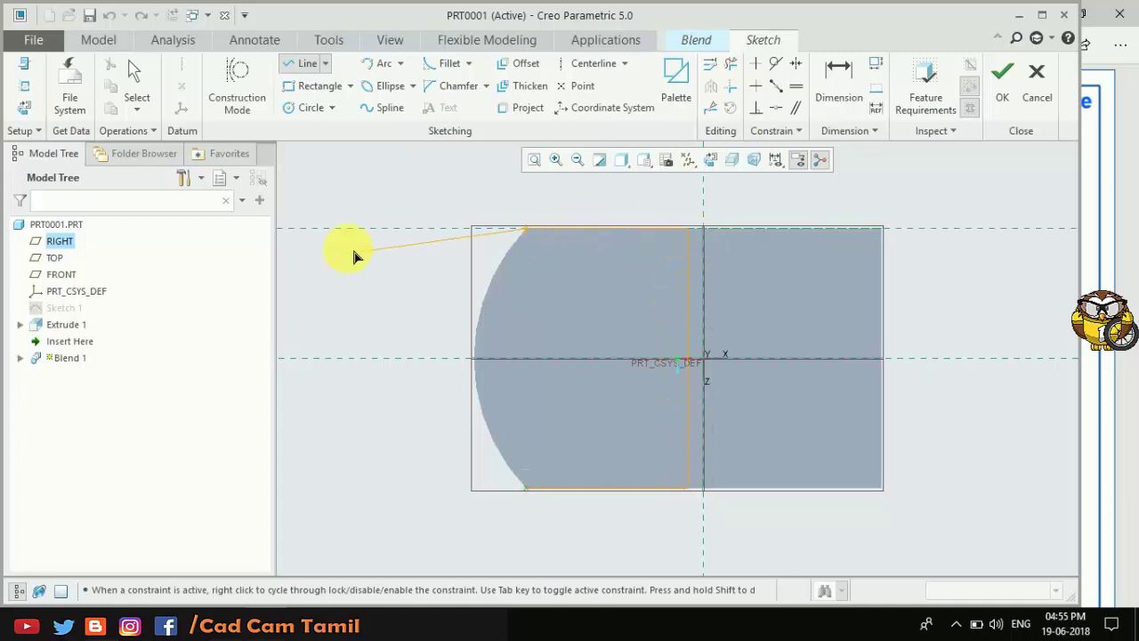
{"action": "middle_click", "coordinate": [352, 245]}
{"action": "double_click", "coordinate": [596, 476]}
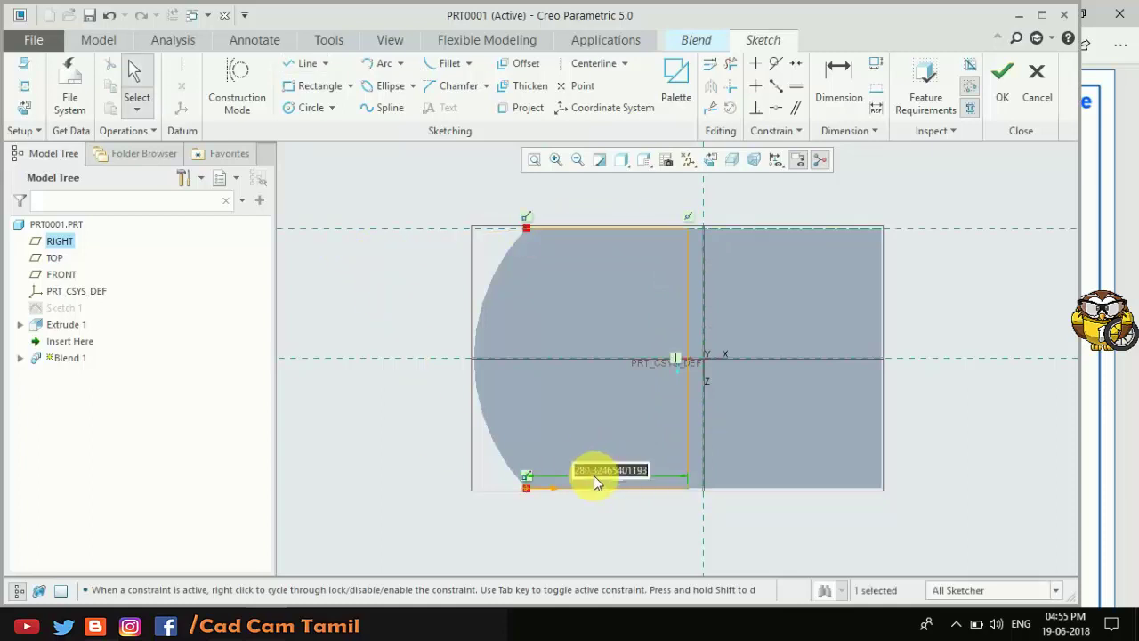
{"action": "type", "text": "300"}
{"action": "key", "text": "Return"}
Project the base's arc edge to close the profile and accept the first section
{"action": "key", "text": "alt+Tab"}
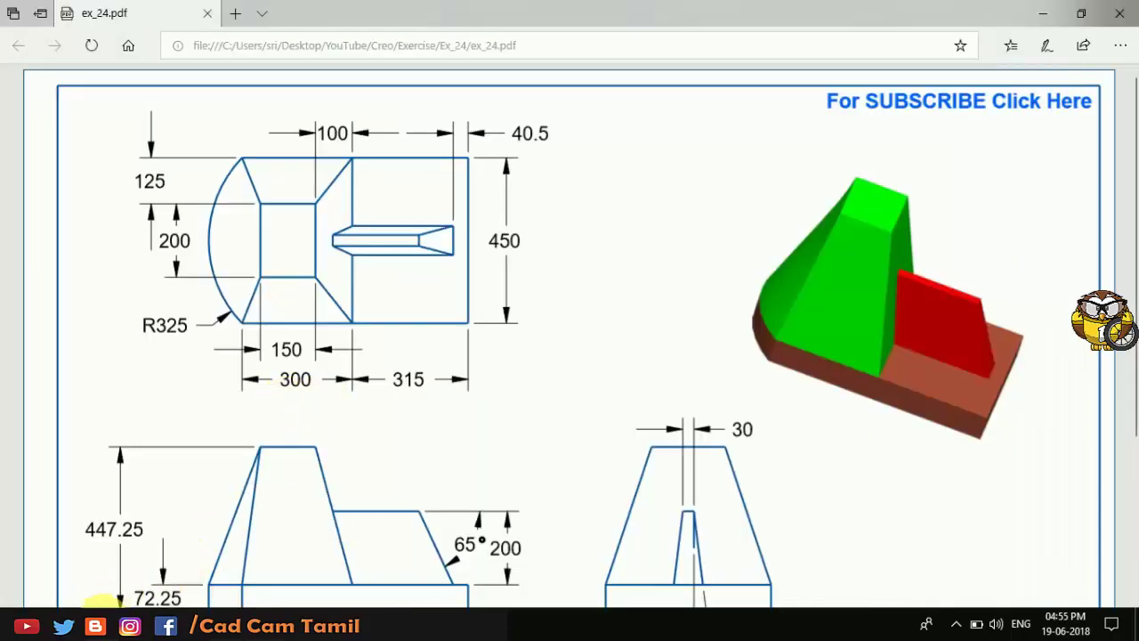
{"action": "left_click", "coordinate": [103, 605]}
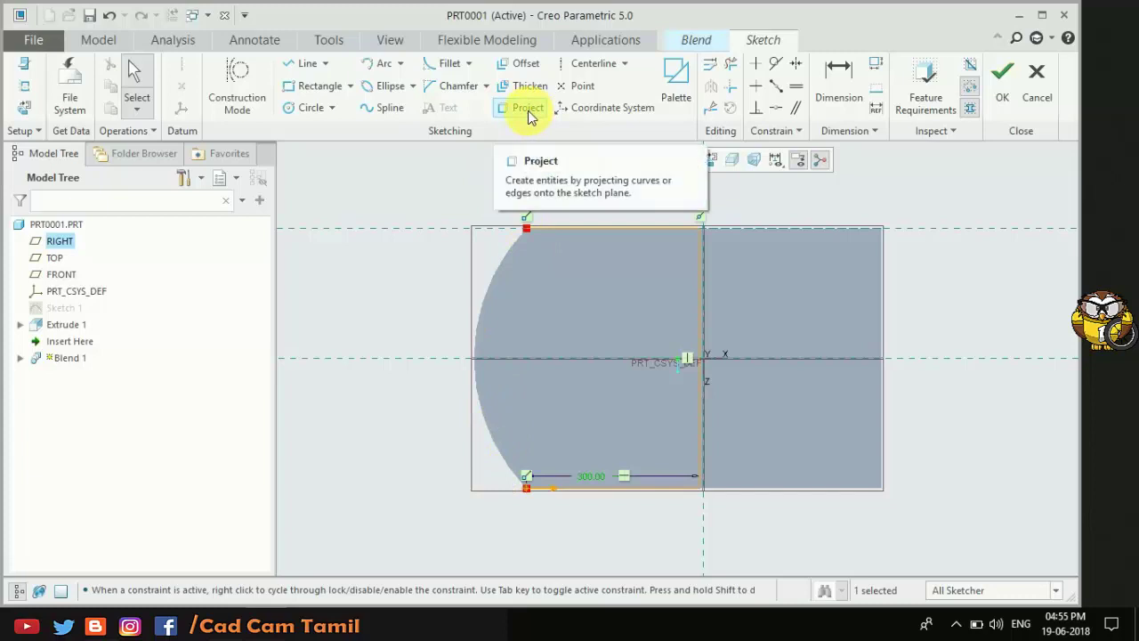
{"action": "left_click", "coordinate": [529, 117]}
{"action": "left_click", "coordinate": [491, 278]}
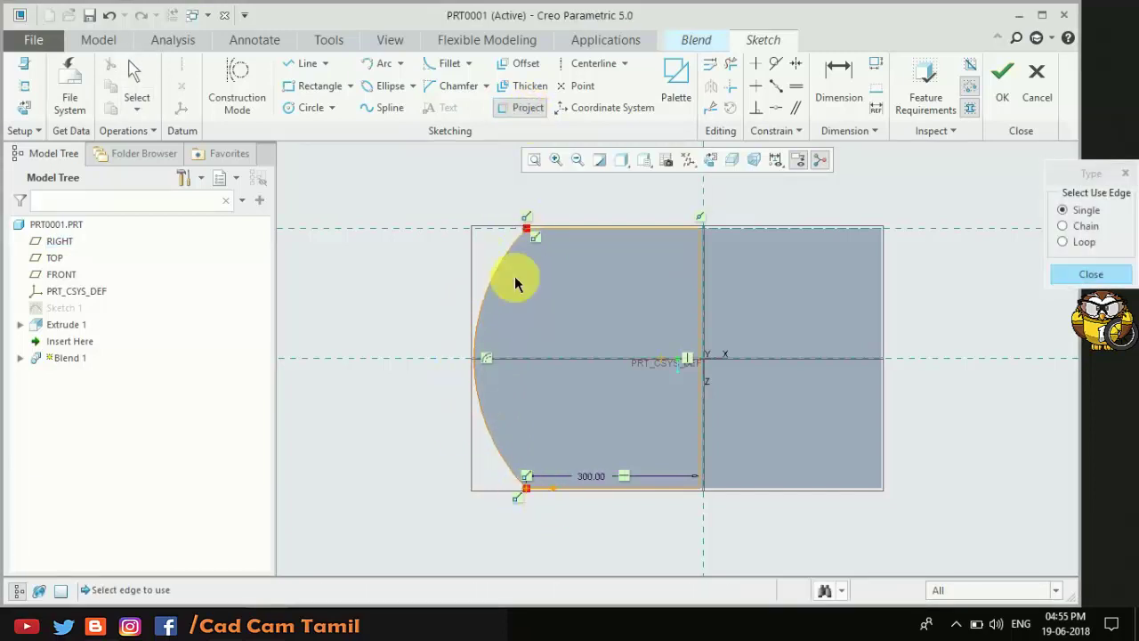
{"action": "middle_click", "coordinate": [387, 302]}
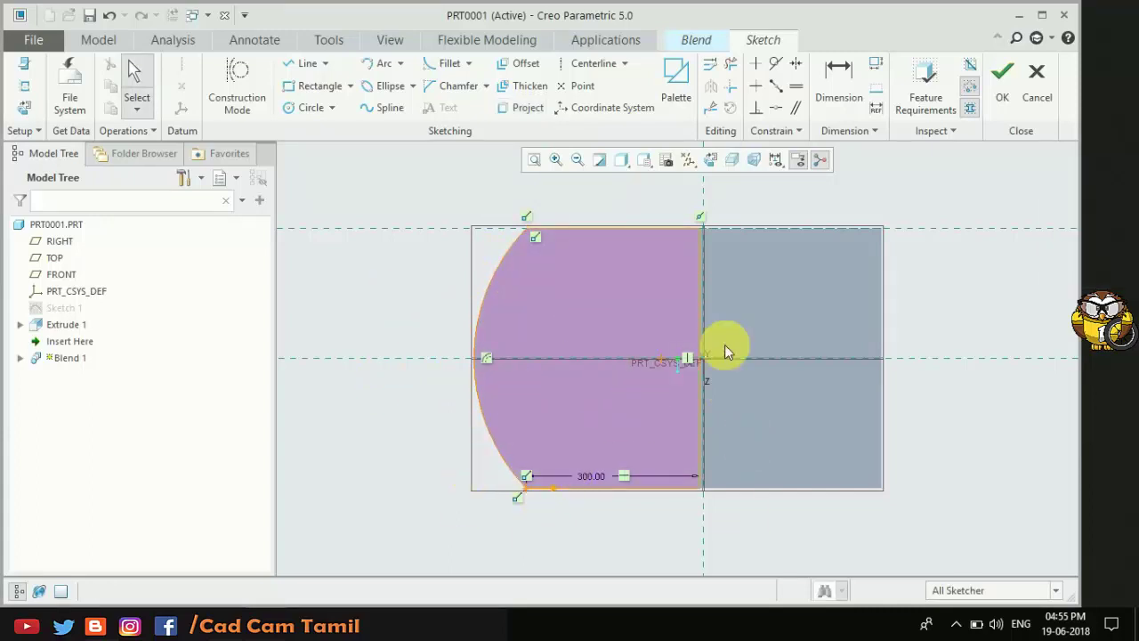
{"action": "left_click", "coordinate": [1002, 80]}
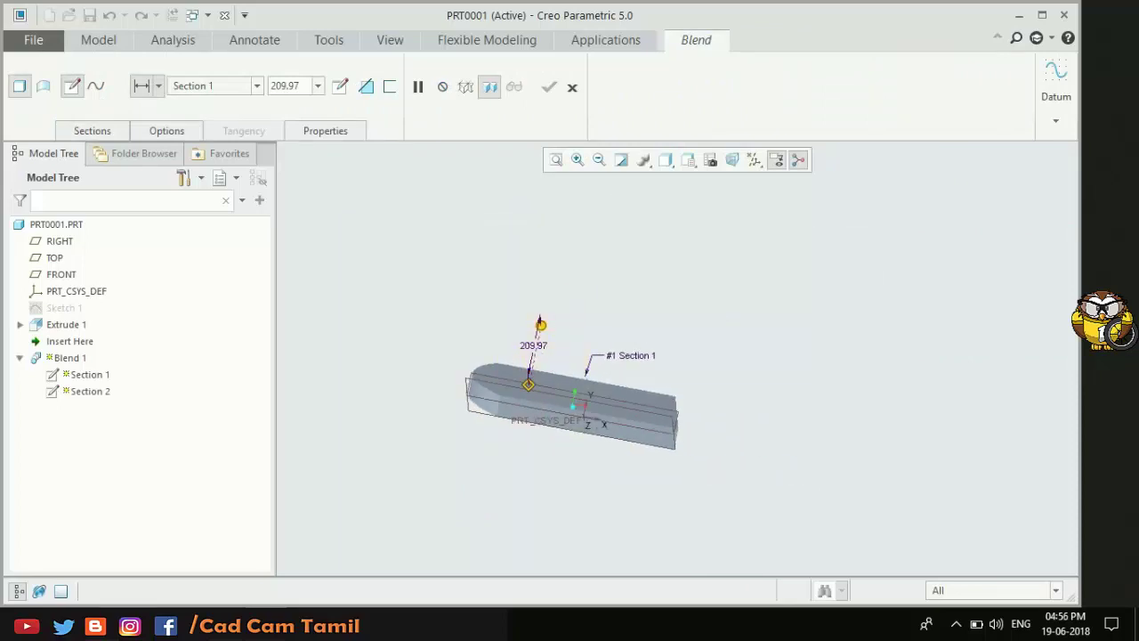
Set the Section 2 offset to 375.50 (447.75 − 72.25) and open its sketch
{"action": "left_click", "coordinate": [105, 623]}
{"action": "scroll", "coordinate": [178, 427], "scroll_direction": "down", "scroll_amount": 1}
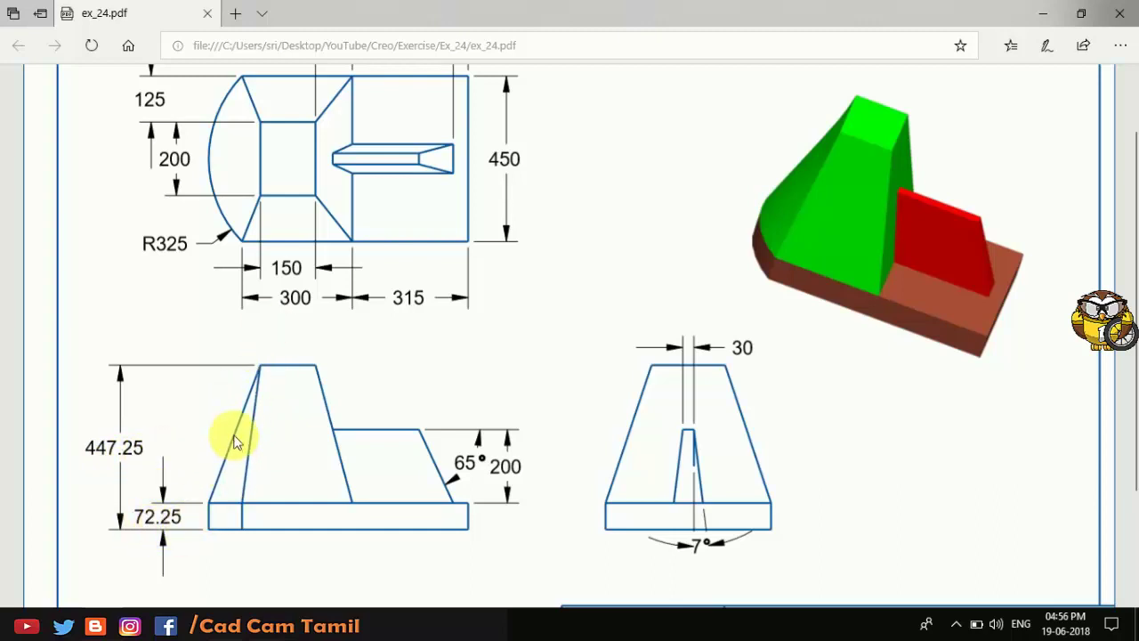
{"action": "key", "text": "alt+Tab"}
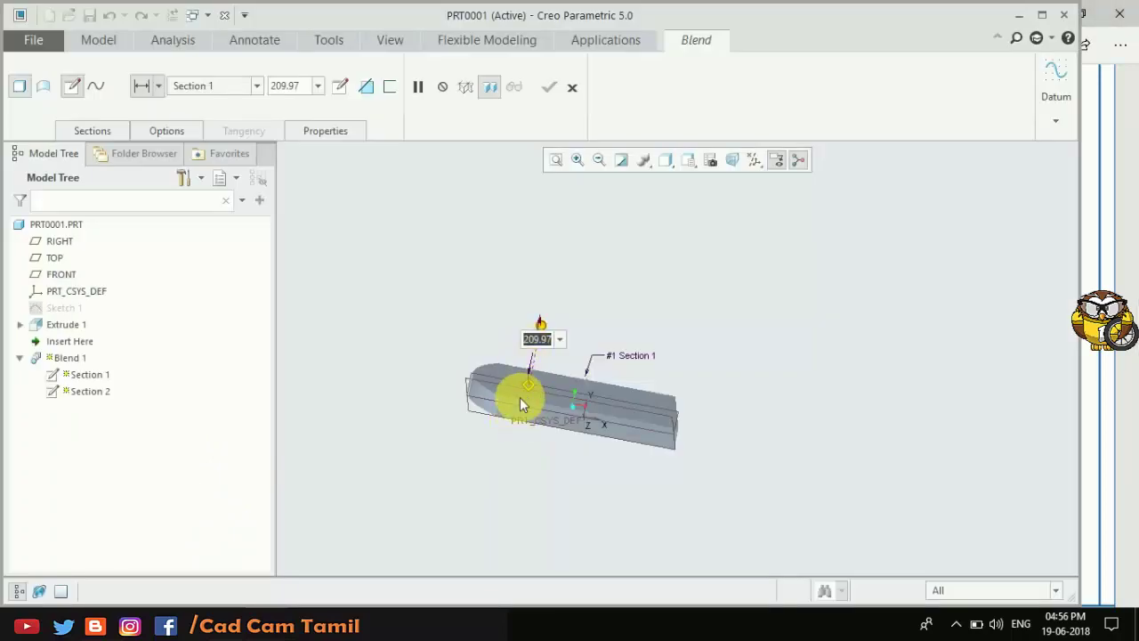
{"action": "type", "text": "447."}
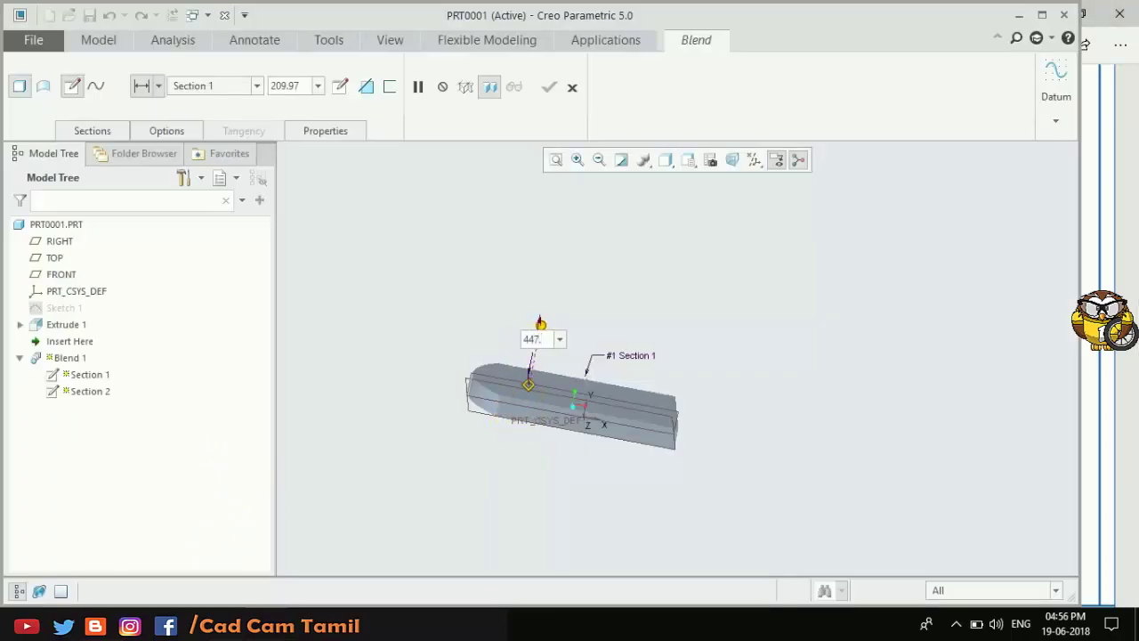
{"action": "type", "text": "75-72.25"}
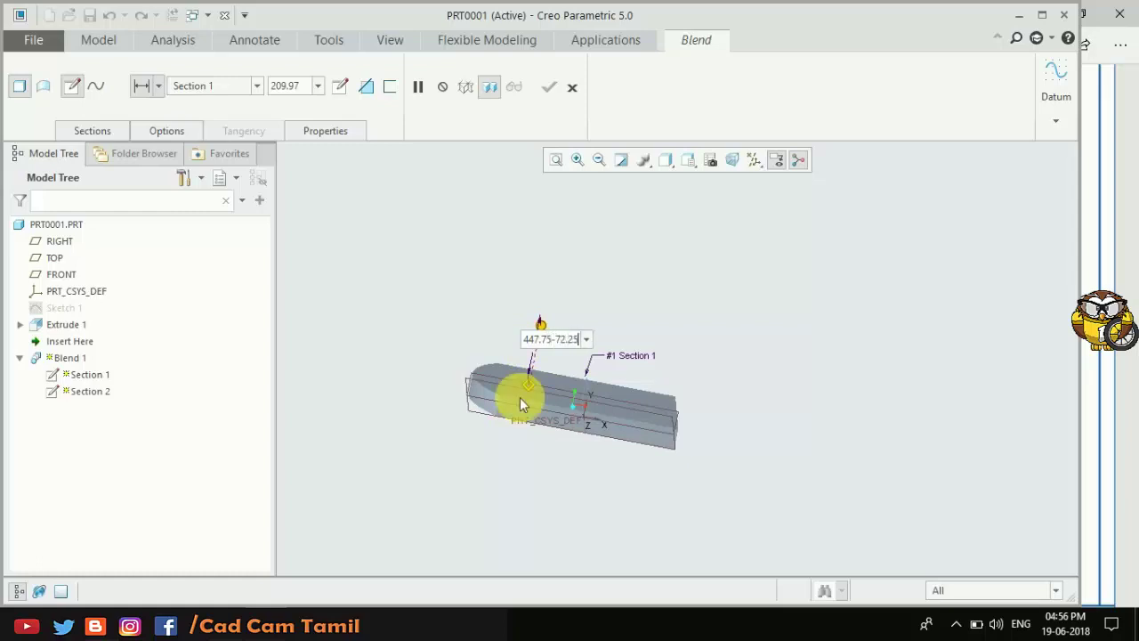
{"action": "key", "text": "Return"}
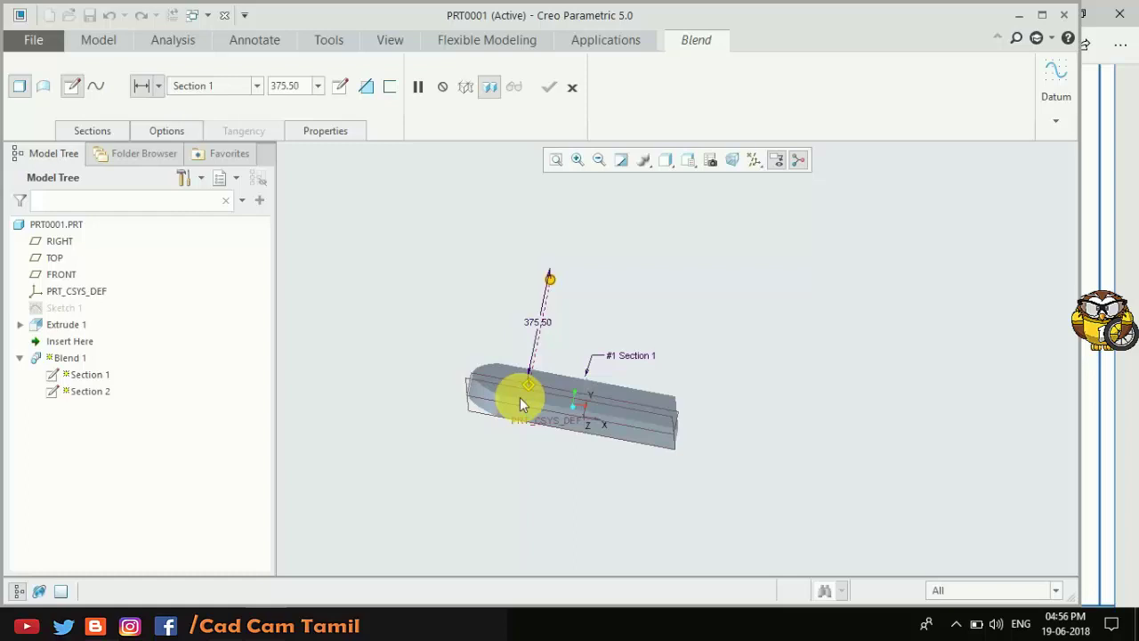
{"action": "mouse_move", "coordinate": [551, 372]}
{"action": "middle_mouse_down"}
{"action": "mouse_move", "coordinate": [590, 338]}
{"action": "mouse_move", "coordinate": [560, 336]}
{"action": "middle_mouse_up"}
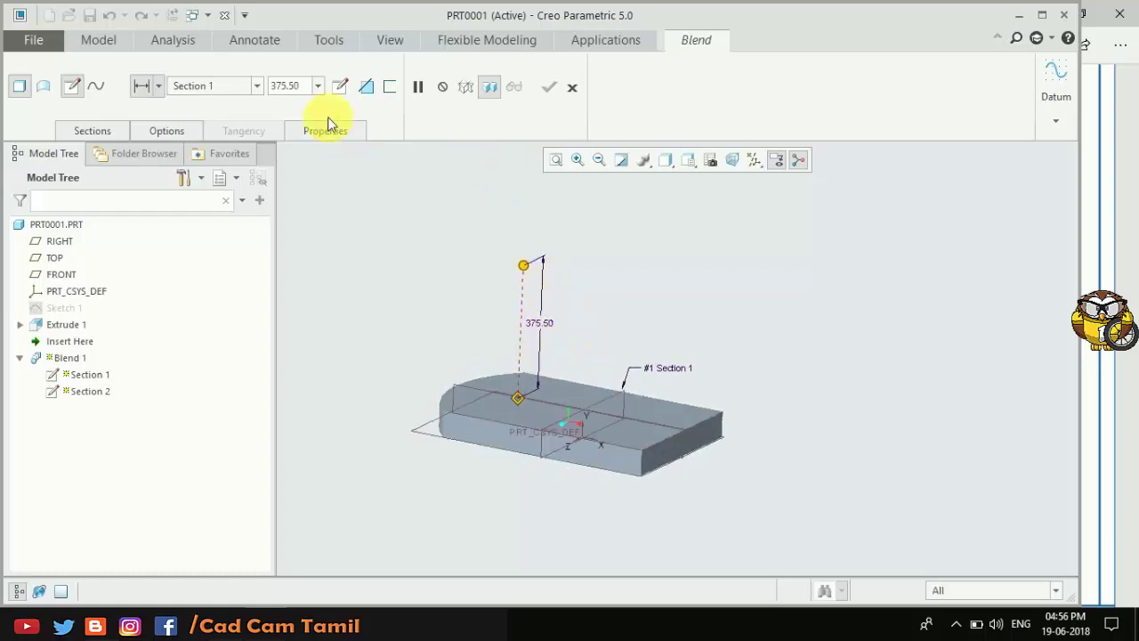
{"action": "left_click", "coordinate": [340, 86]}
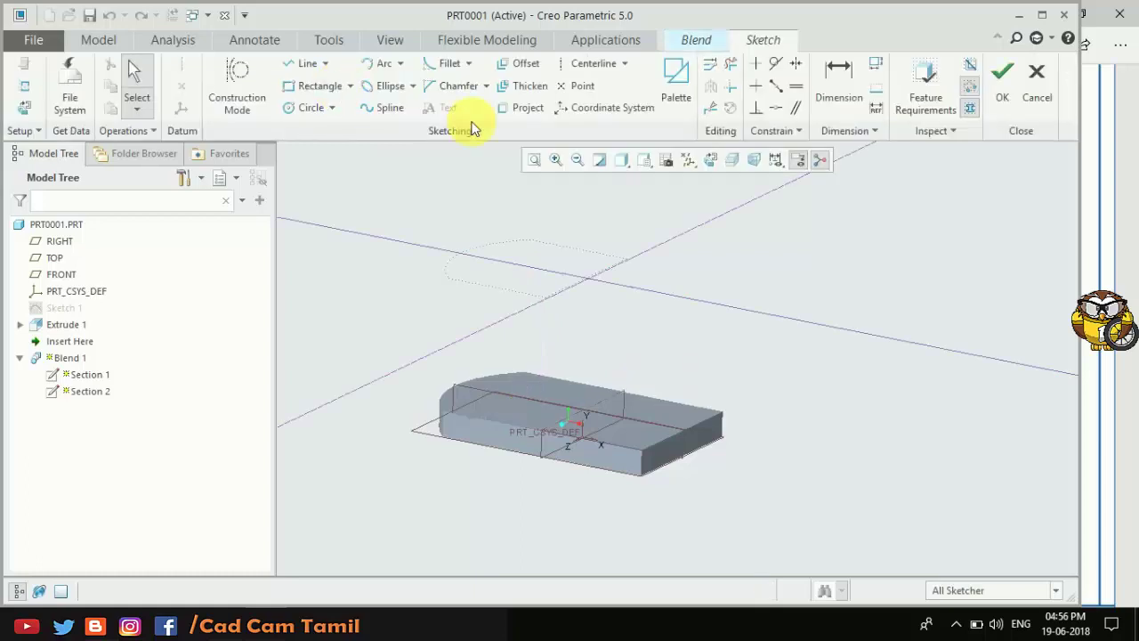
Draw a rectangle for Section 2 on the face-on sketch plane
{"action": "left_click", "coordinate": [716, 163]}
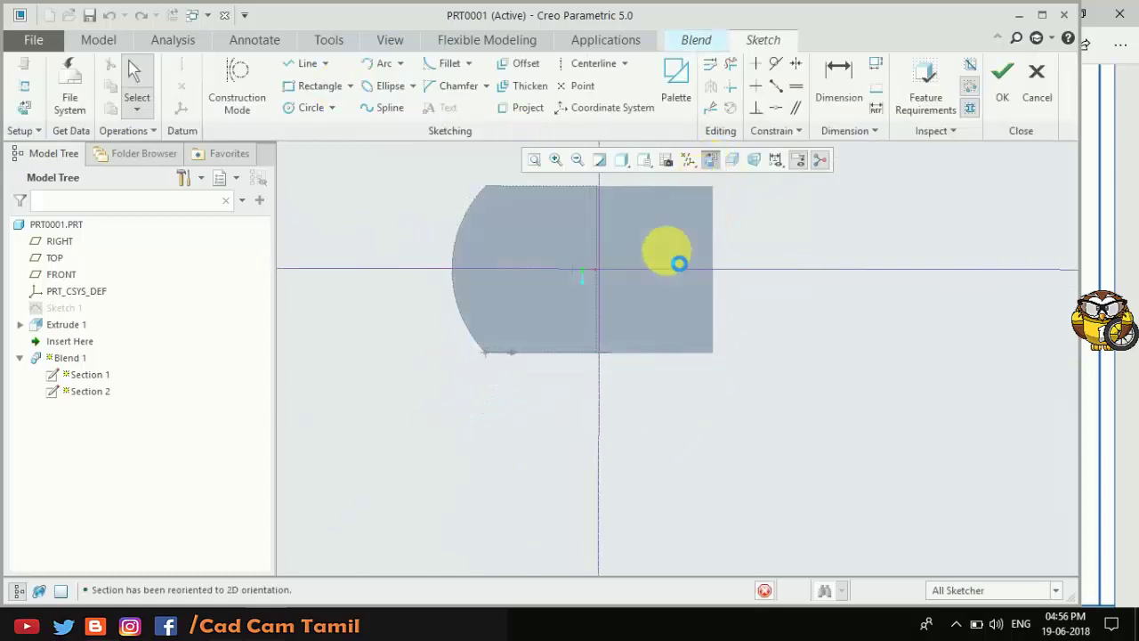
{"action": "left_click", "coordinate": [318, 85]}
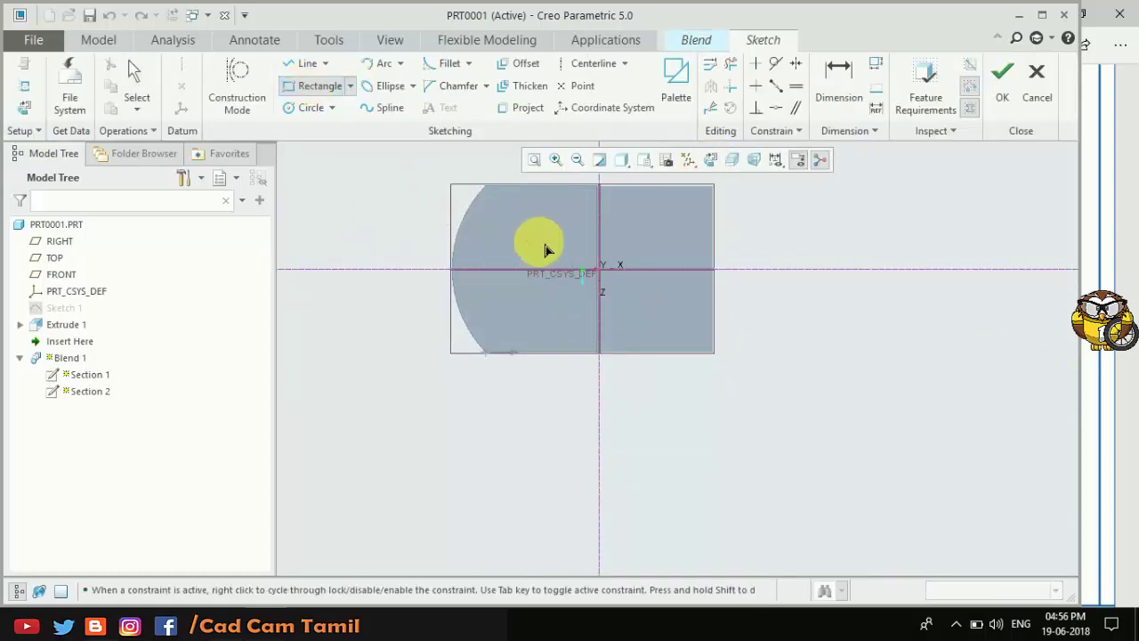
{"action": "left_click", "coordinate": [522, 227]}
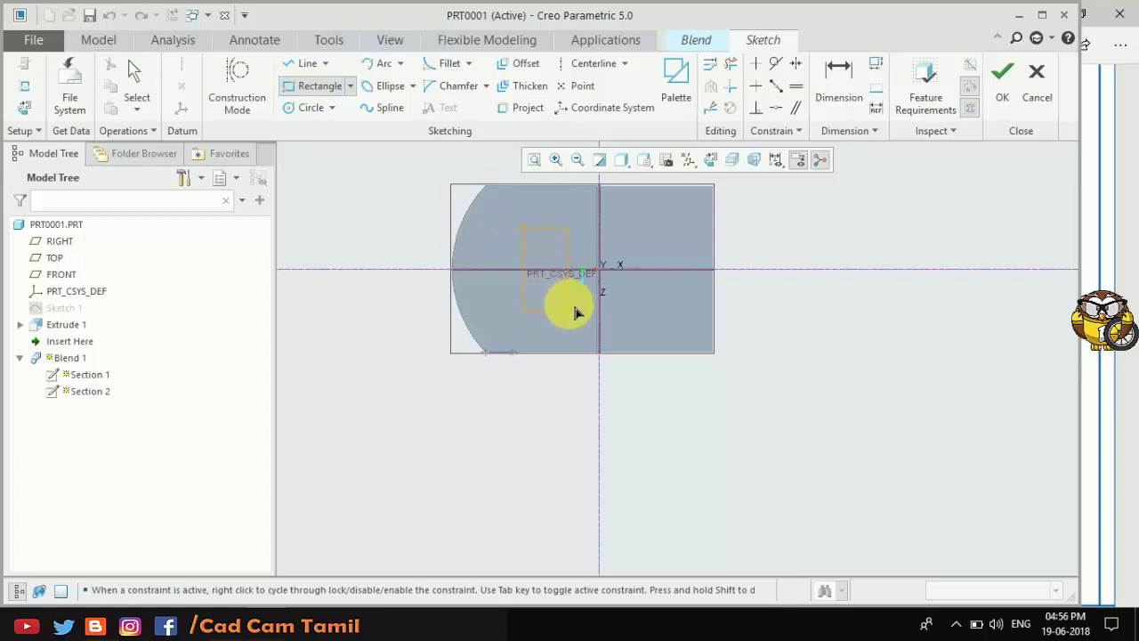
{"action": "left_click", "coordinate": [574, 312]}
{"action": "middle_click", "coordinate": [895, 300]}
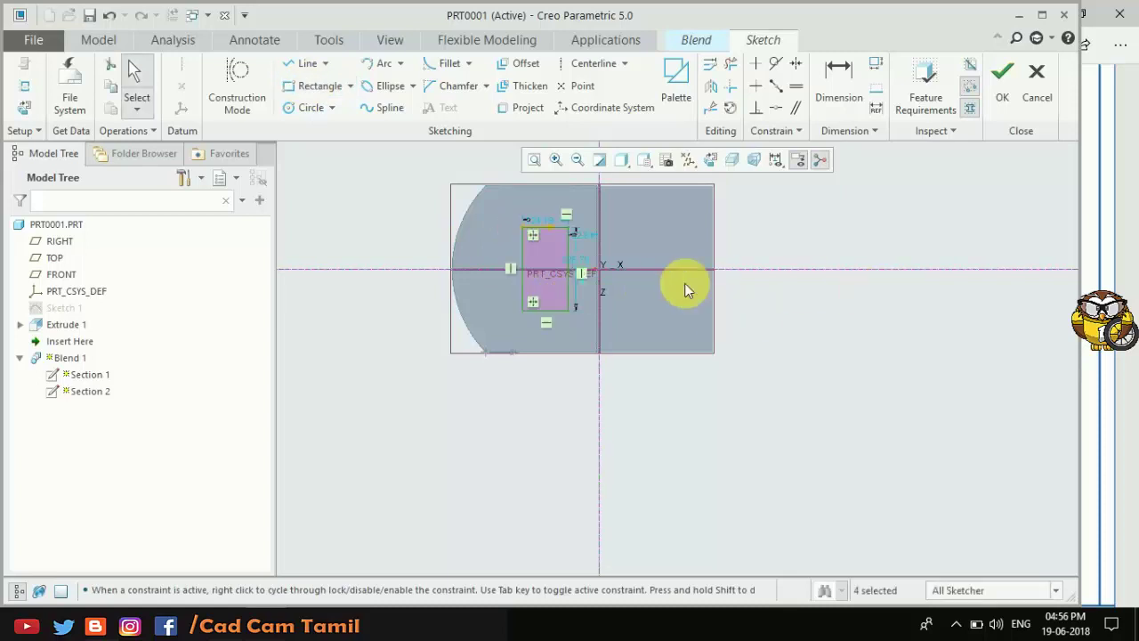
Size the rectangle to 150 wide and 200 high
{"action": "double_click", "coordinate": [547, 216]}
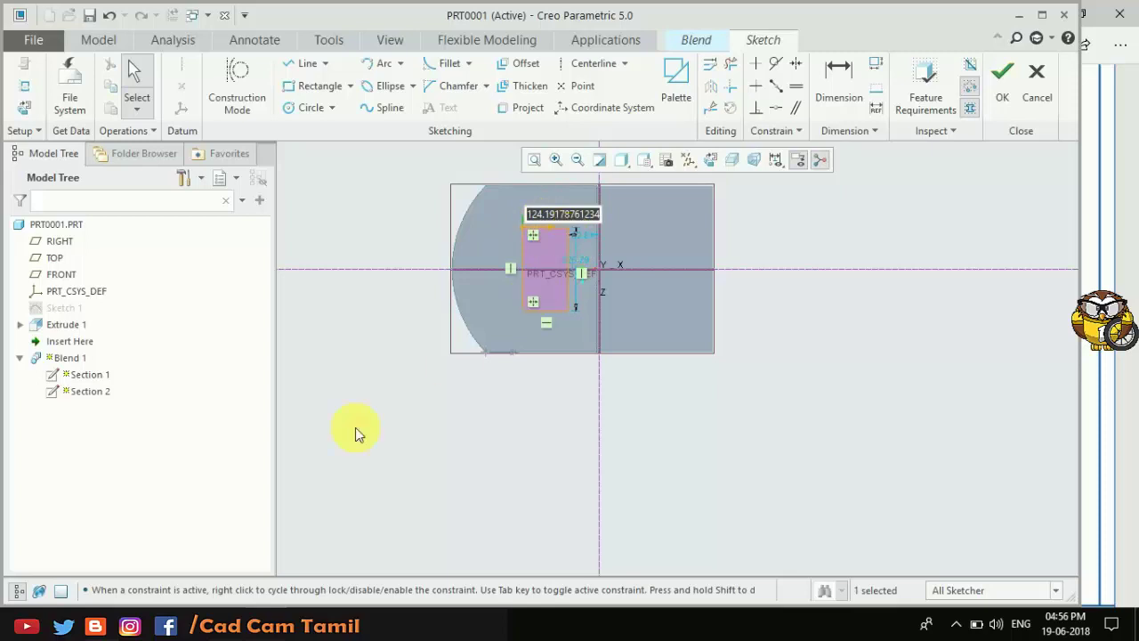
{"action": "mouse_move", "coordinate": [105, 603]}
{"action": "left_click", "coordinate": [98, 543]}
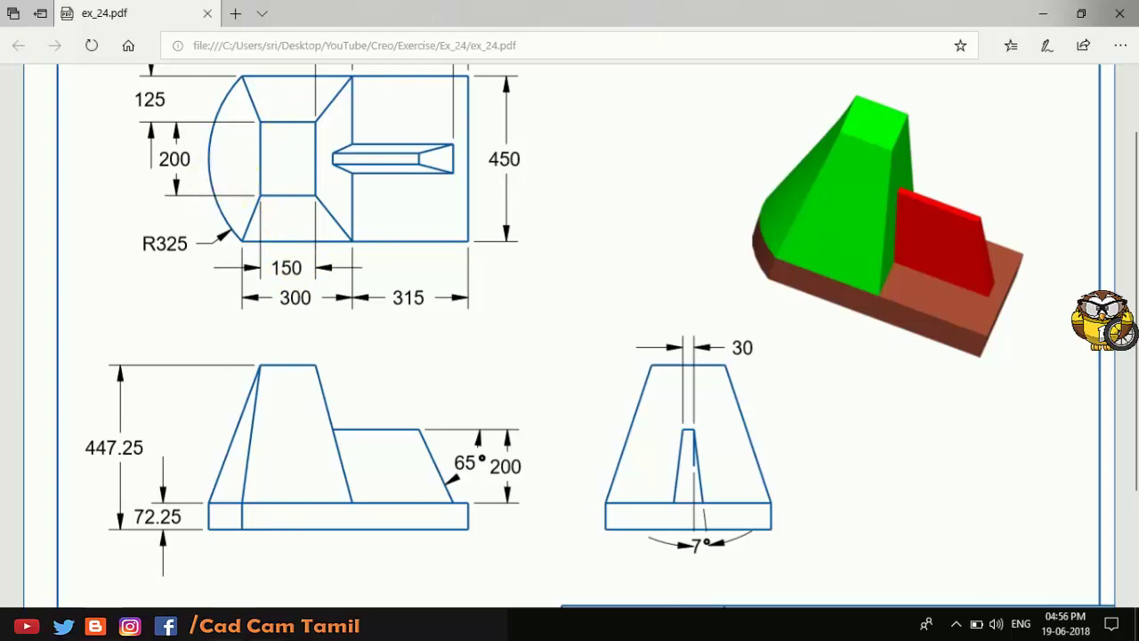
{"action": "left_click", "coordinate": [254, 542]}
{"action": "type", "text": "1"}
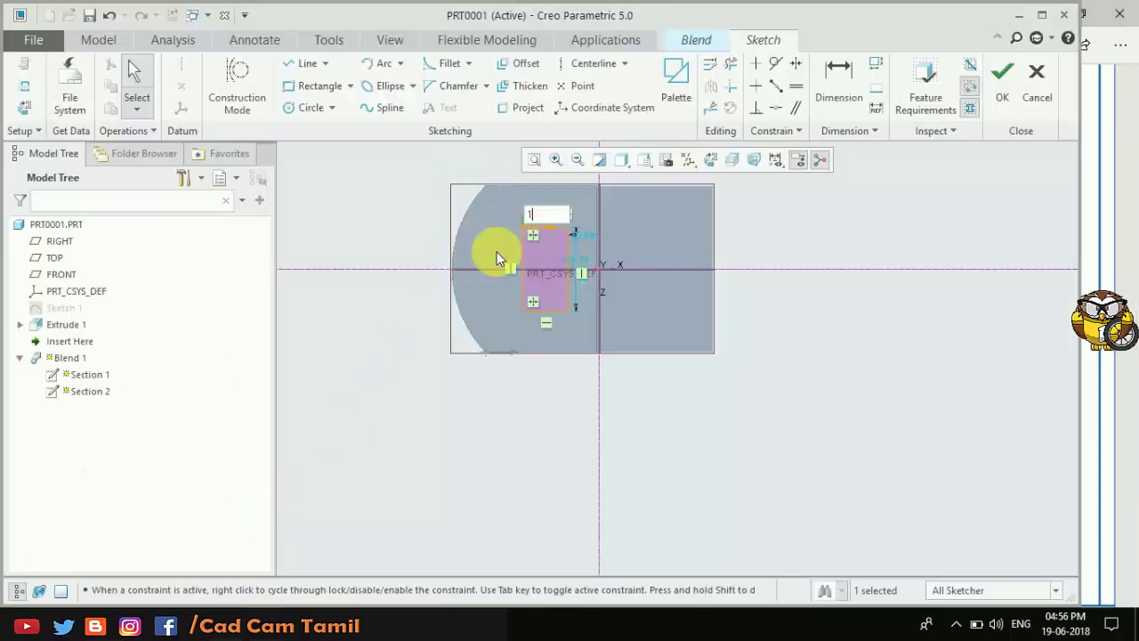
{"action": "type", "text": "50"}
{"action": "key", "text": "Return"}
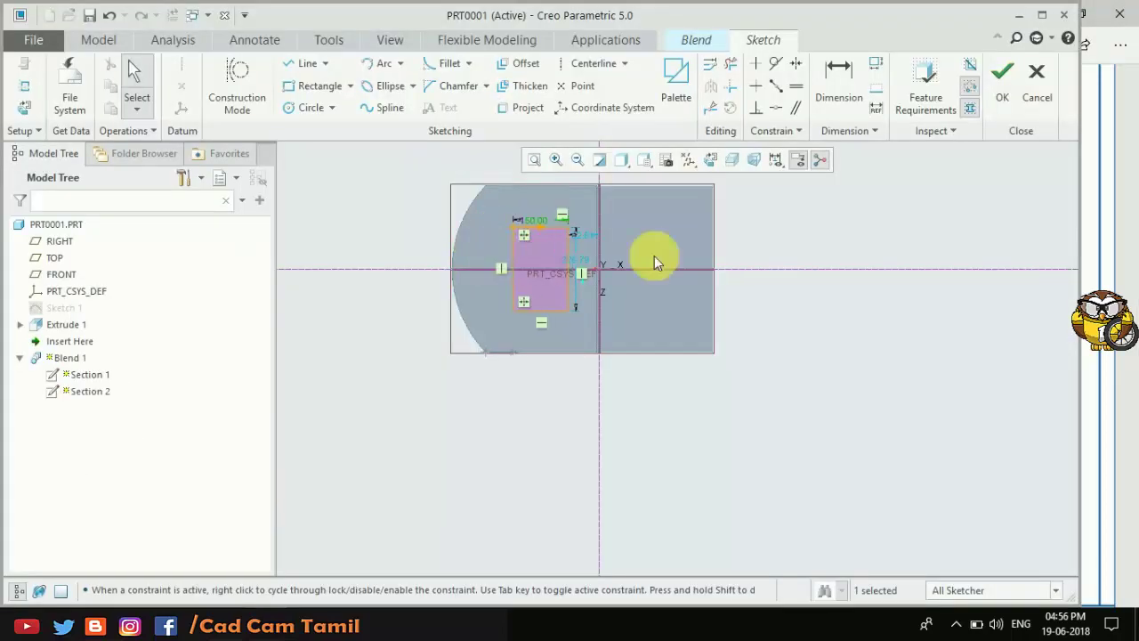
{"action": "double_click", "coordinate": [580, 267]}
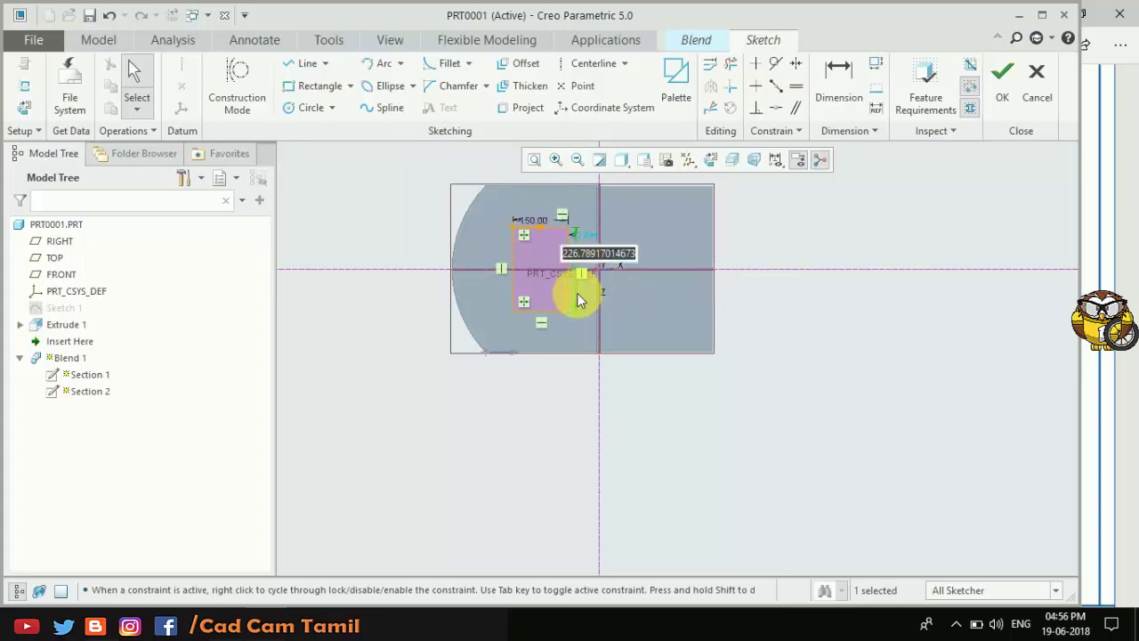
{"action": "type", "text": "200"}
{"action": "key", "text": "Return"}
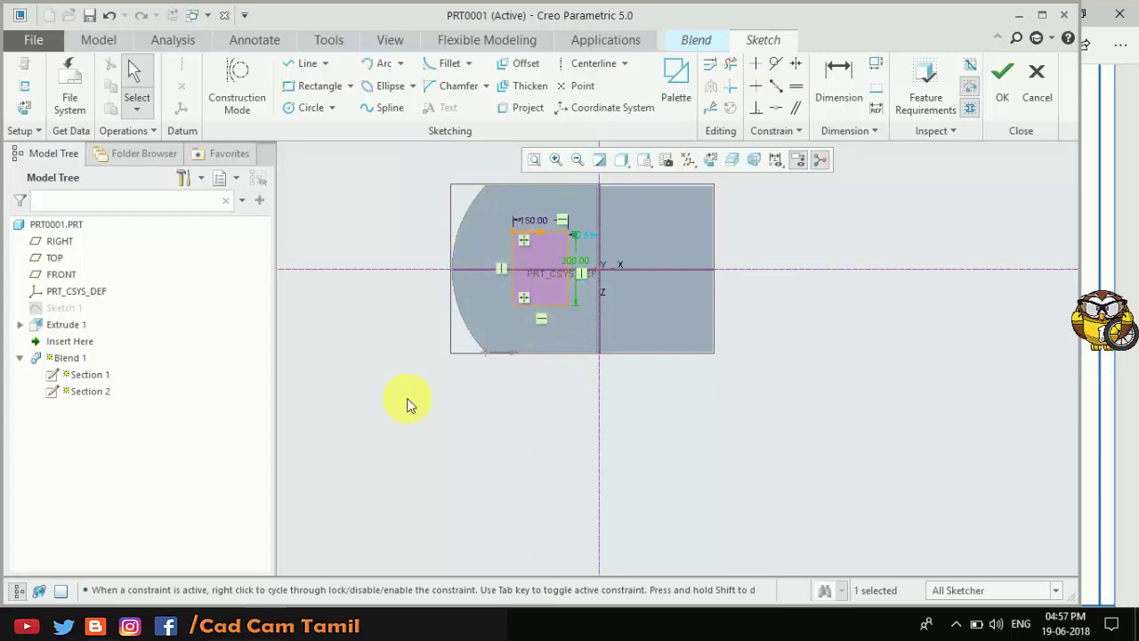
Locate the rectangle 125 from the section's top edge and 100 from its side
{"action": "left_click", "coordinate": [102, 623]}
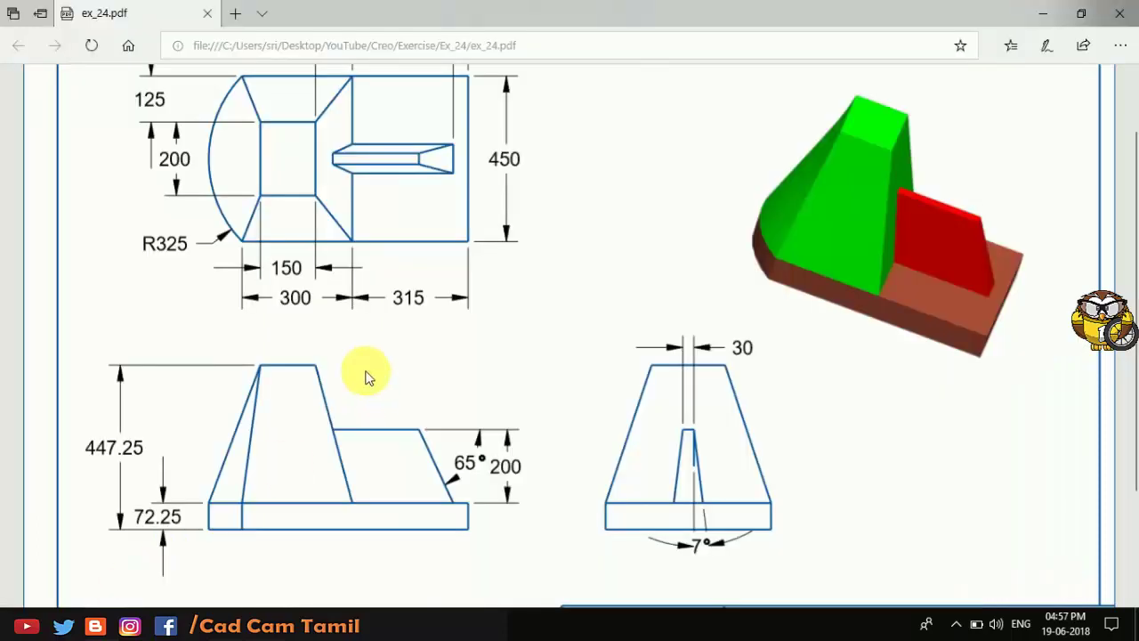
{"action": "scroll", "coordinate": [288, 107], "scroll_direction": "up", "scroll_amount": 2}
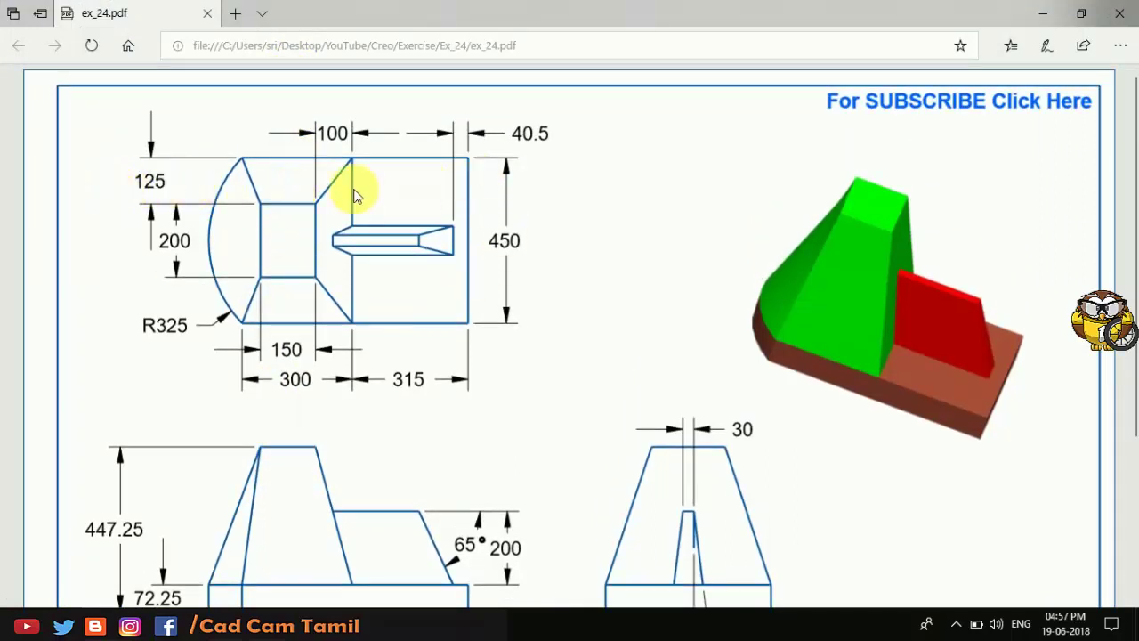
{"action": "key", "text": "alt+Tab"}
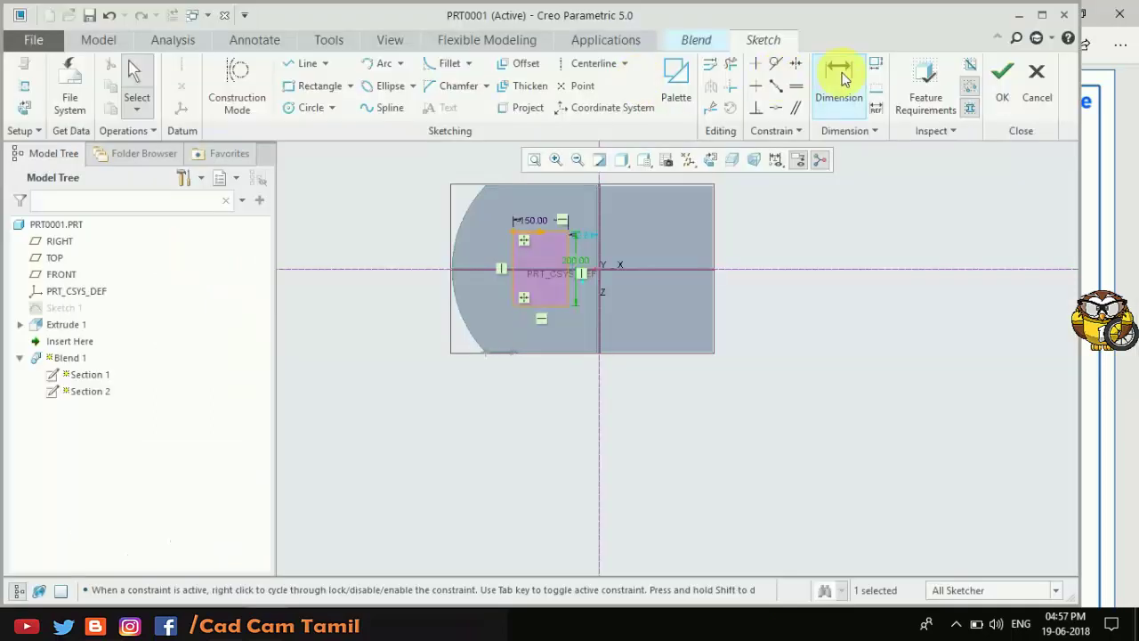
{"action": "left_click", "coordinate": [839, 85]}
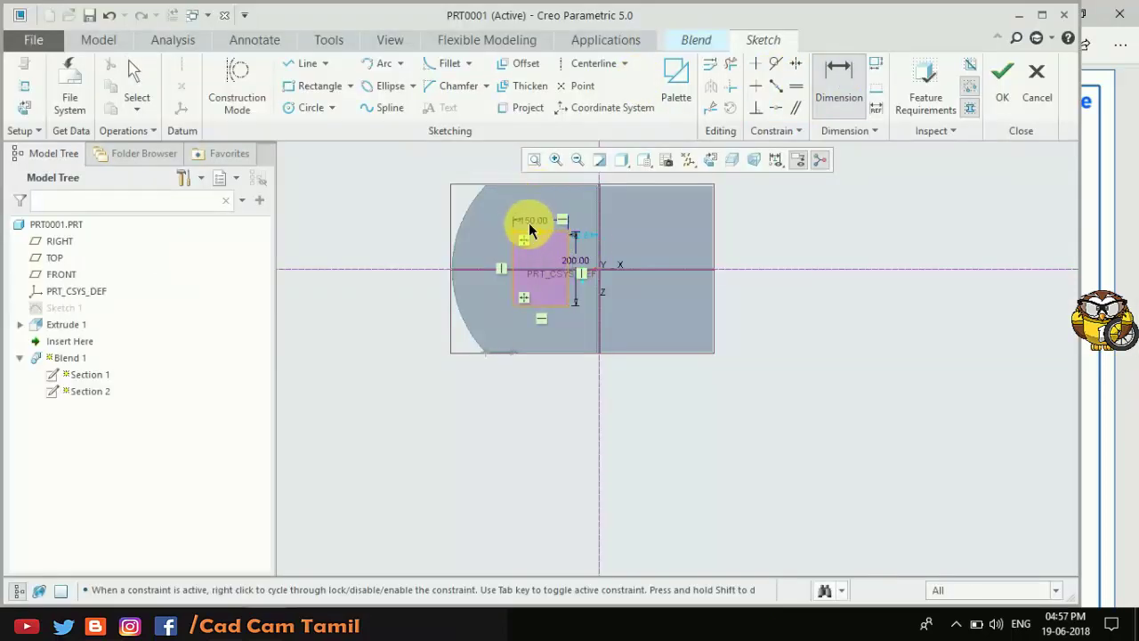
{"action": "left_click", "coordinate": [526, 231]}
{"action": "left_click", "coordinate": [530, 187]}
{"action": "middle_click", "coordinate": [530, 203]}
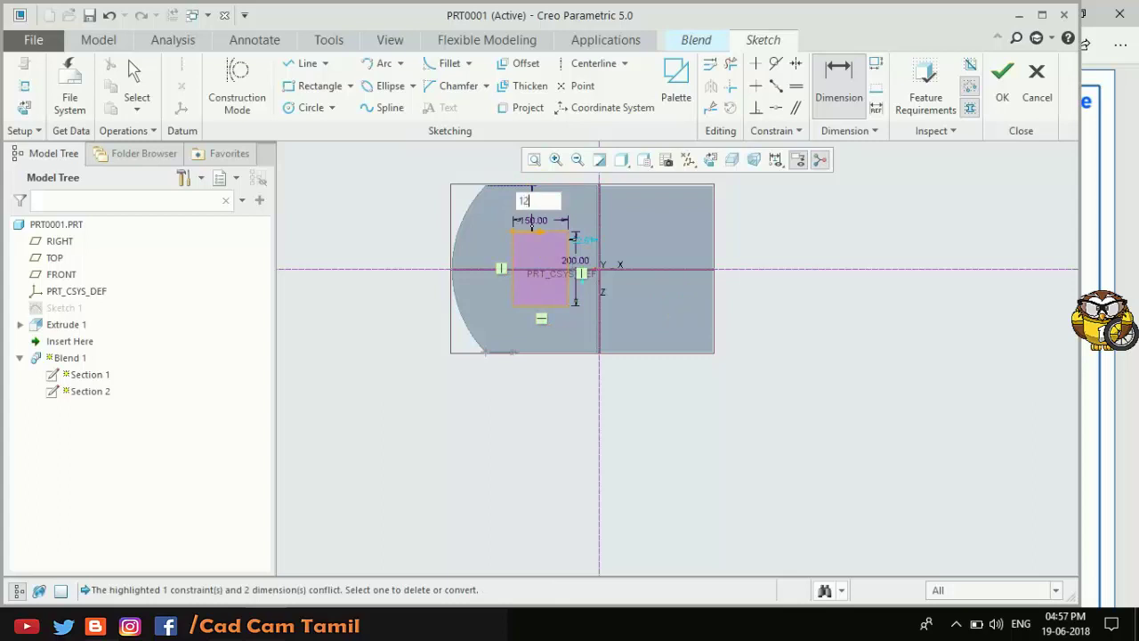
{"action": "middle_click", "coordinate": [674, 313]}
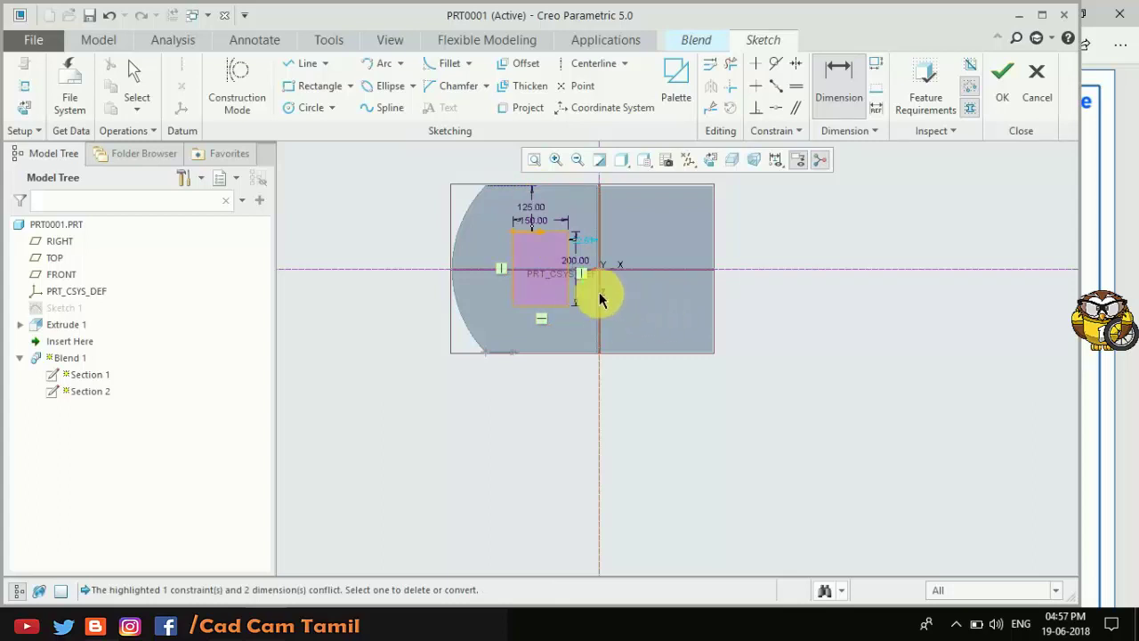
{"action": "double_click", "coordinate": [589, 238]}
{"action": "type", "text": "100"}
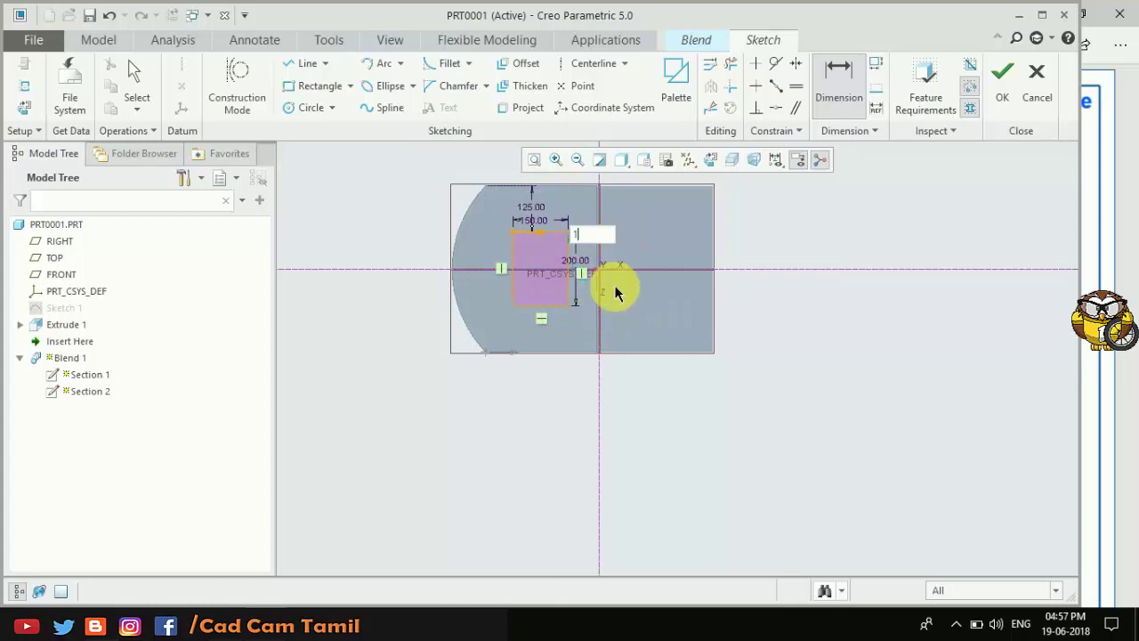
{"action": "middle_click", "coordinate": [615, 287]}
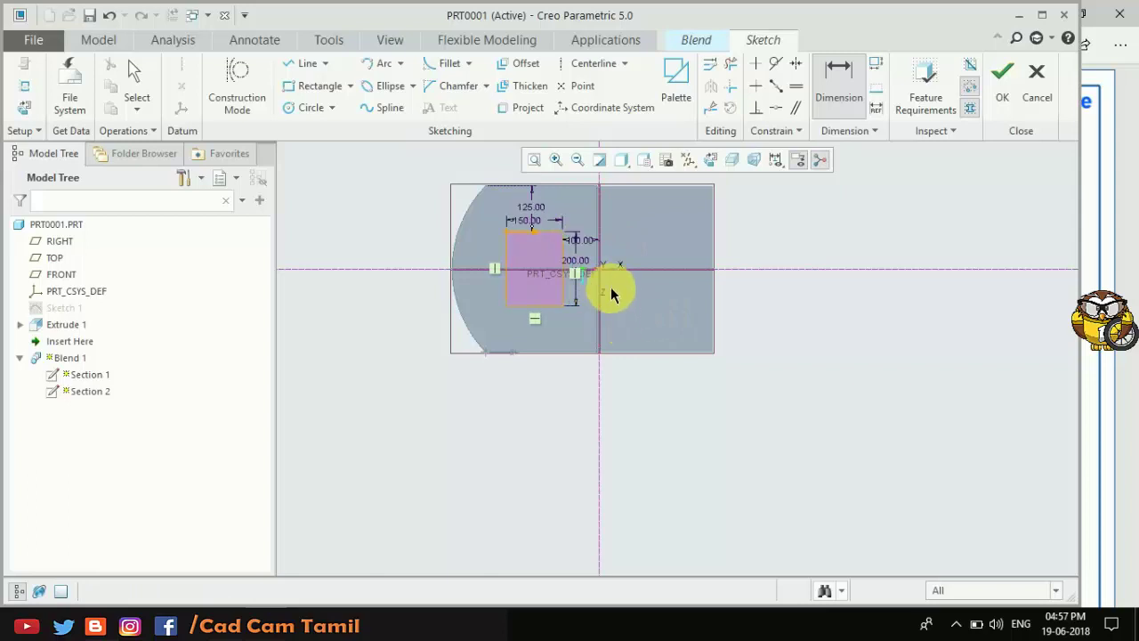
{"action": "scroll", "coordinate": [614, 298], "scroll_direction": "up", "scroll_amount": 5}
{"action": "scroll", "coordinate": [658, 433], "scroll_direction": "down", "scroll_amount": 3}
{"action": "scroll", "coordinate": [657, 392], "scroll_direction": "up", "scroll_amount": 1}
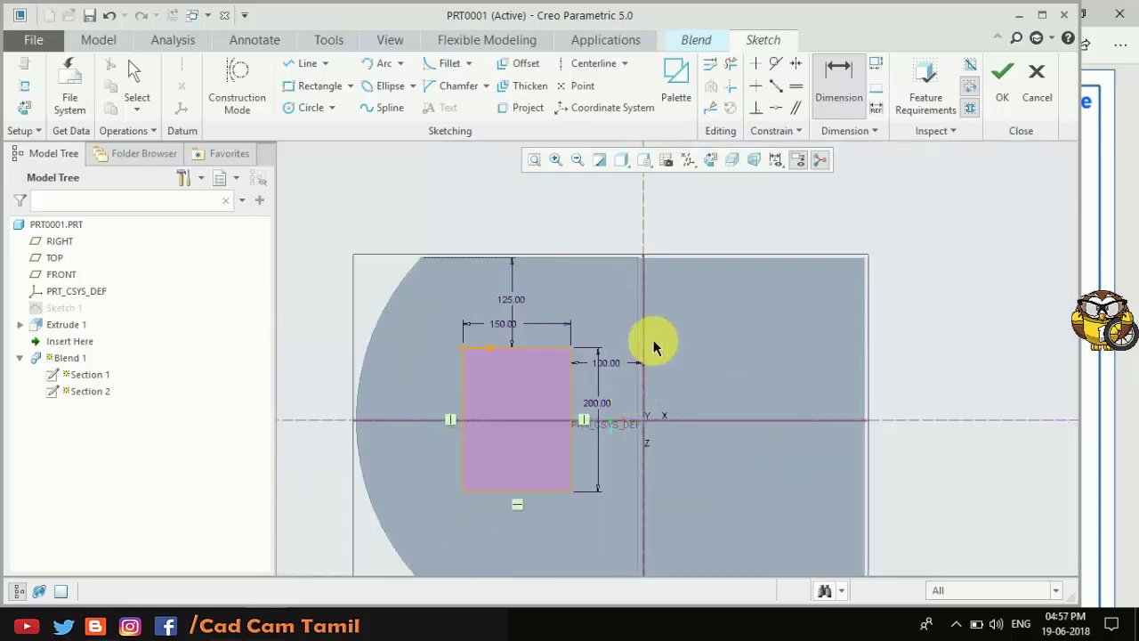
{"action": "scroll", "coordinate": [656, 343], "scroll_direction": "up", "scroll_amount": 2}
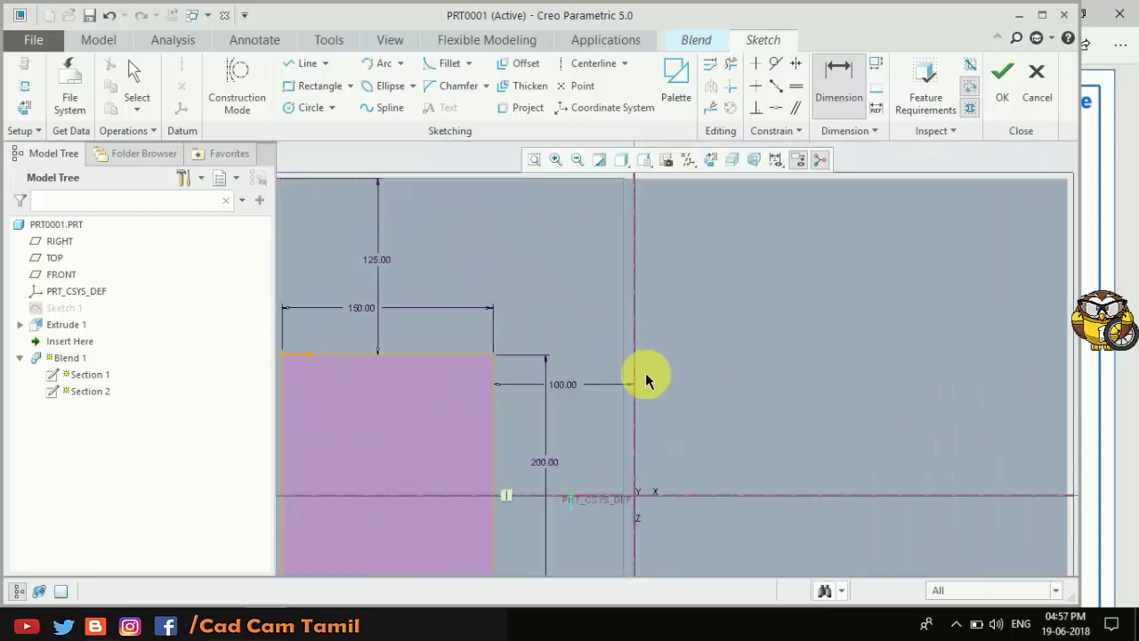
{"action": "left_click", "coordinate": [577, 387]}
{"action": "left_click_drag", "start_coordinate": [575, 388], "coordinate": [570, 364]}
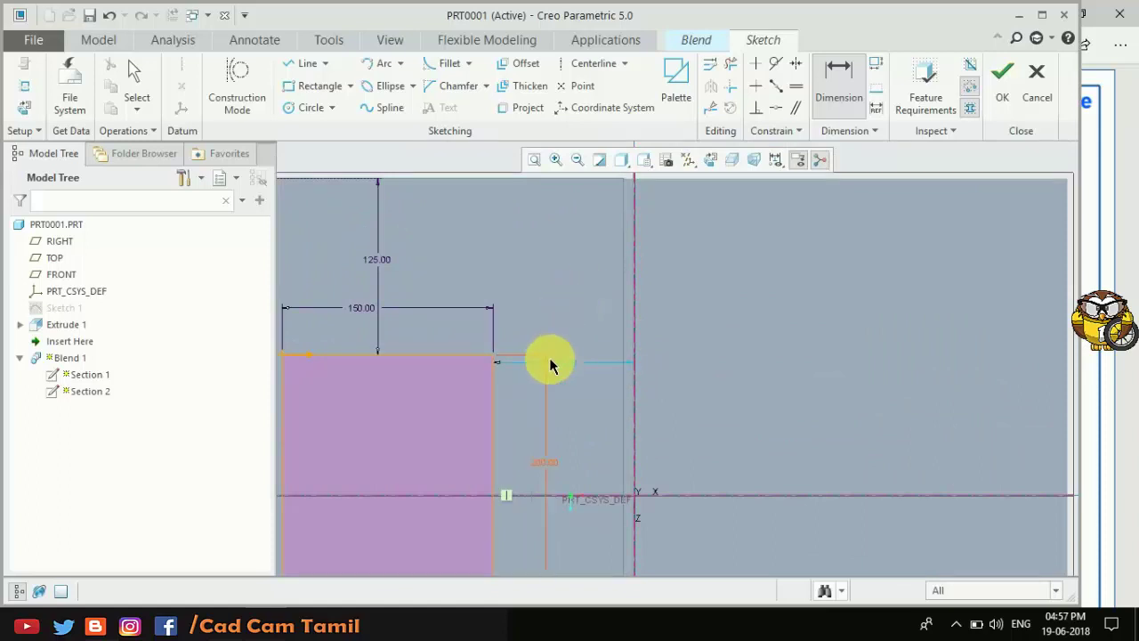
Add a 100 horizontal locating dimension from the reference line
{"action": "left_click", "coordinate": [853, 81]}
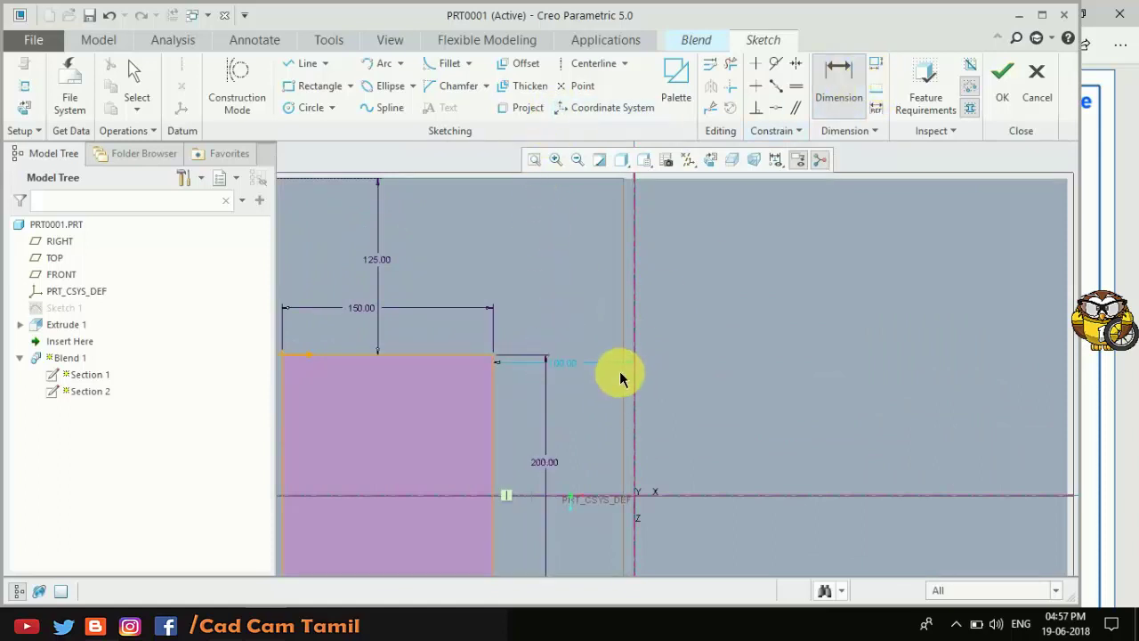
{"action": "left_click", "coordinate": [489, 394]}
{"action": "middle_click", "coordinate": [534, 395]}
{"action": "type", "text": "100"}
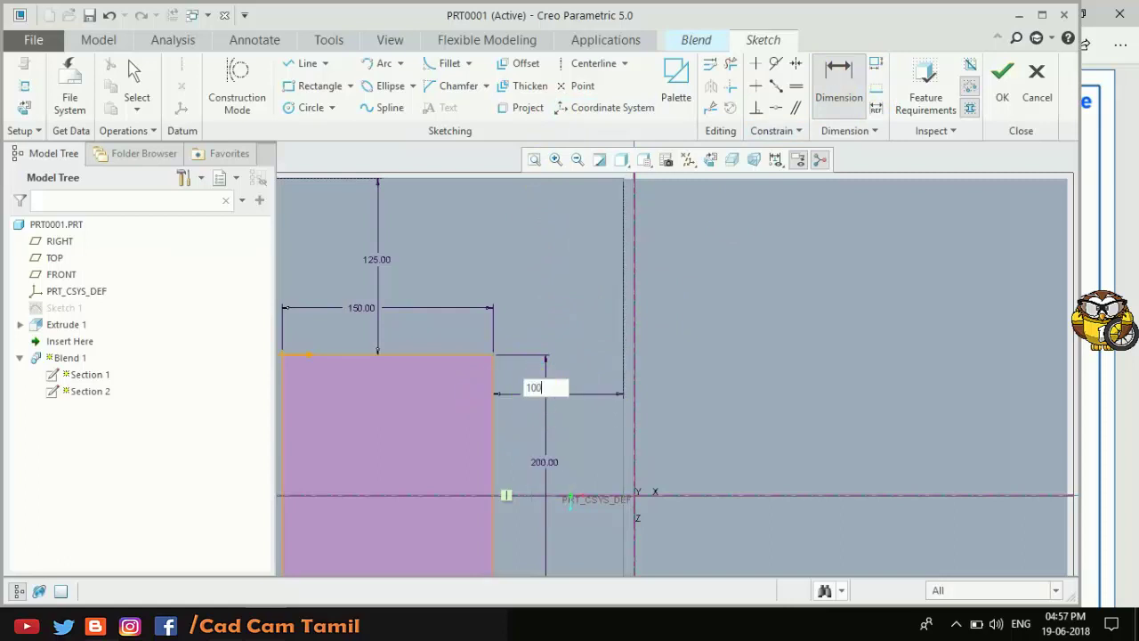
{"action": "middle_click", "coordinate": [555, 481]}
{"action": "middle_click", "coordinate": [778, 427]}
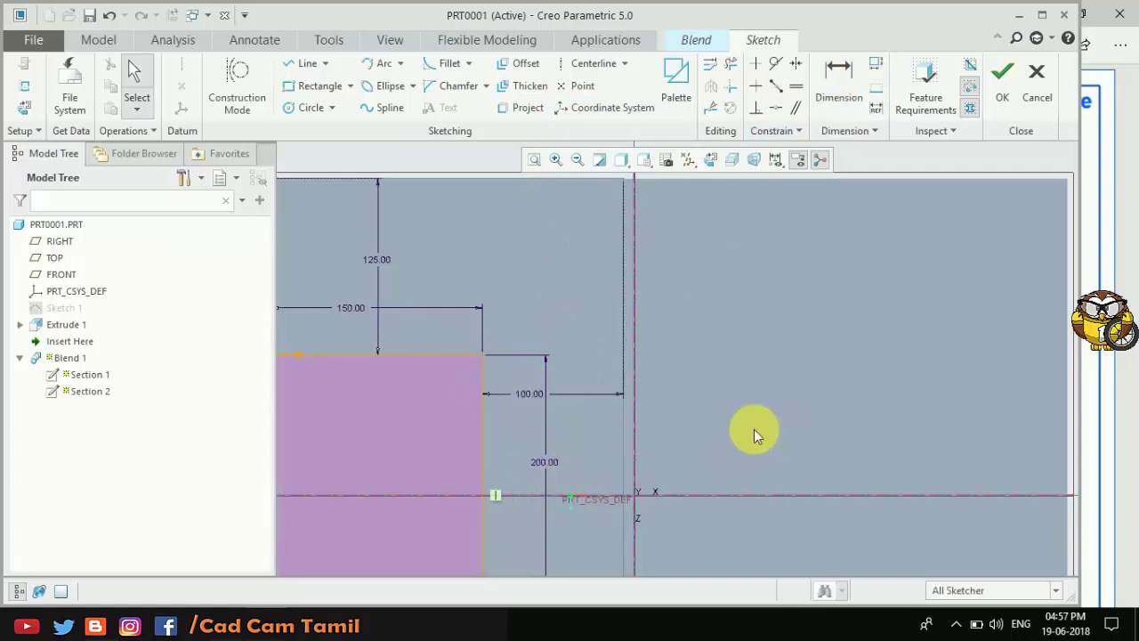
{"action": "scroll", "coordinate": [703, 401], "scroll_direction": "down", "scroll_amount": 4}
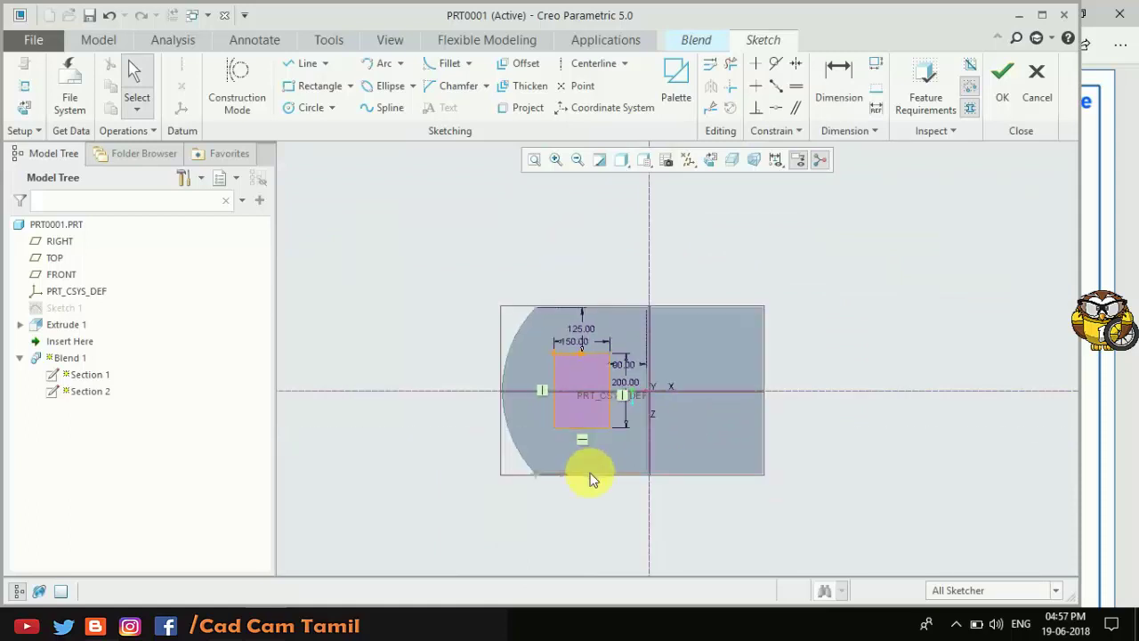
{"action": "scroll", "coordinate": [596, 485], "scroll_direction": "up", "scroll_amount": 2}
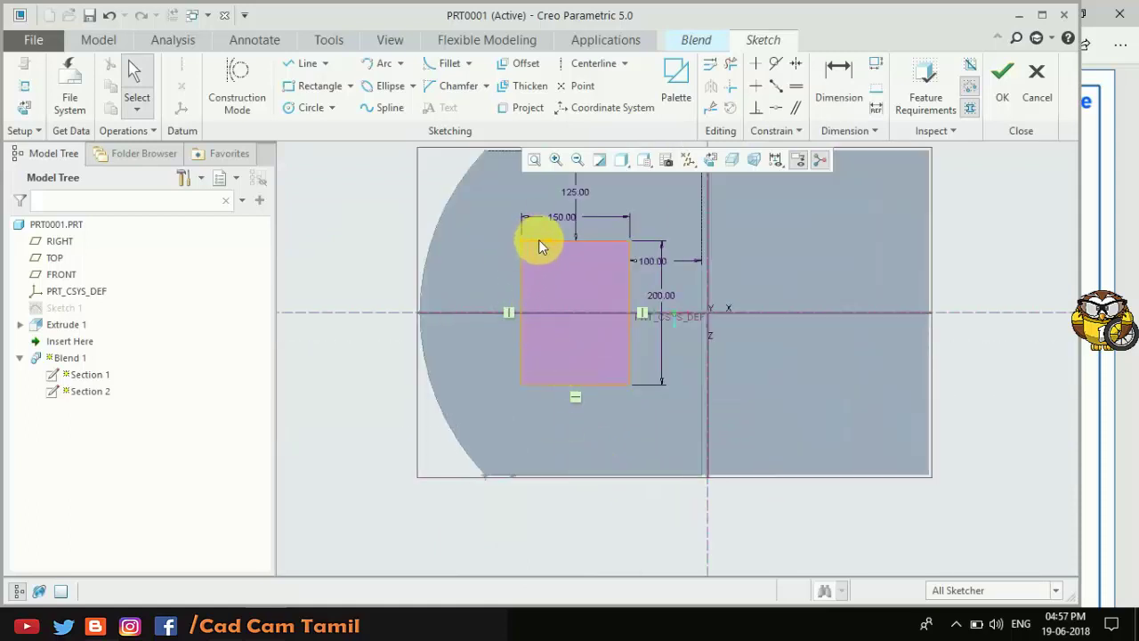
{"action": "scroll", "coordinate": [566, 206], "scroll_direction": "down", "scroll_amount": 1}
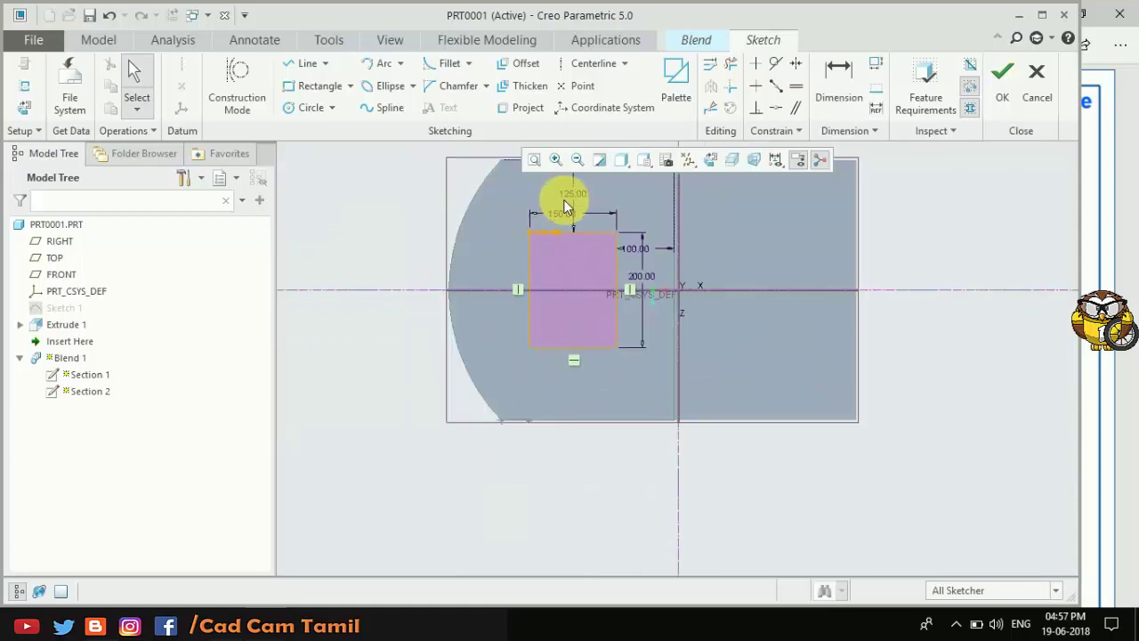
{"action": "scroll", "coordinate": [566, 206], "scroll_direction": "up", "scroll_amount": 2}
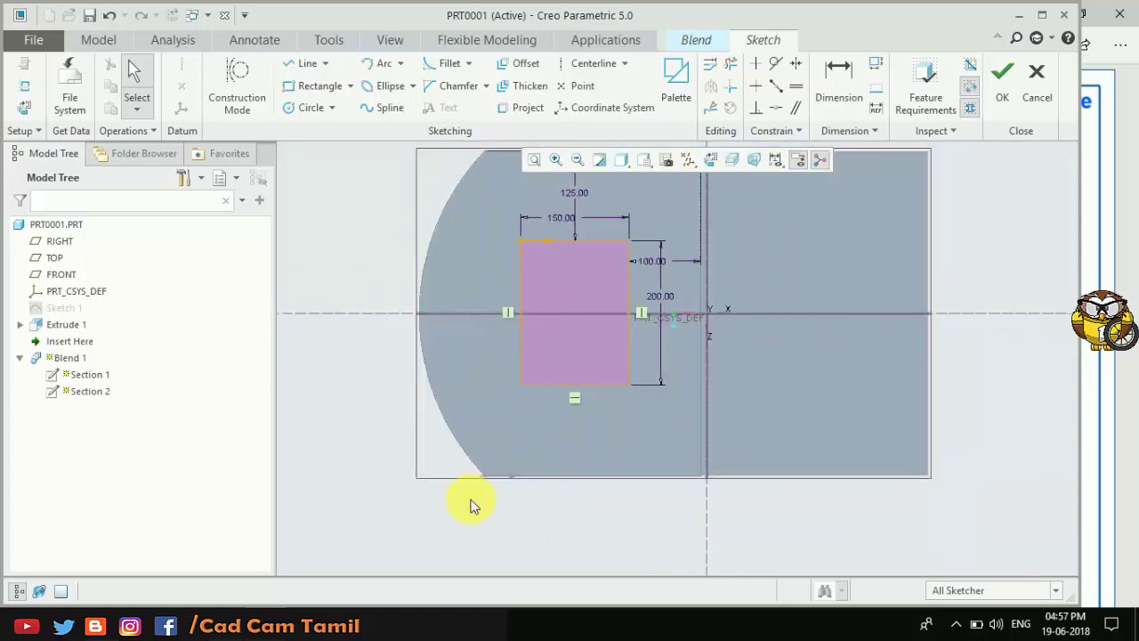
Set the rectangle's start point at its bottom-left corner
{"action": "left_click", "coordinate": [522, 386]}
{"action": "right_click", "coordinate": [521, 390]}
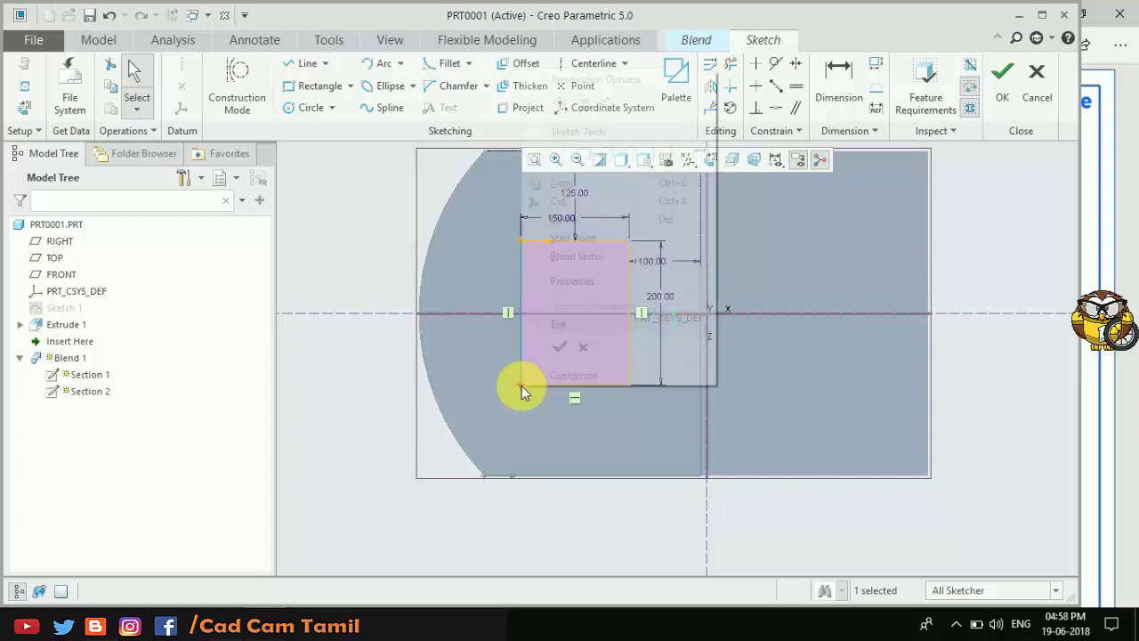
{"action": "left_click", "coordinate": [583, 239]}
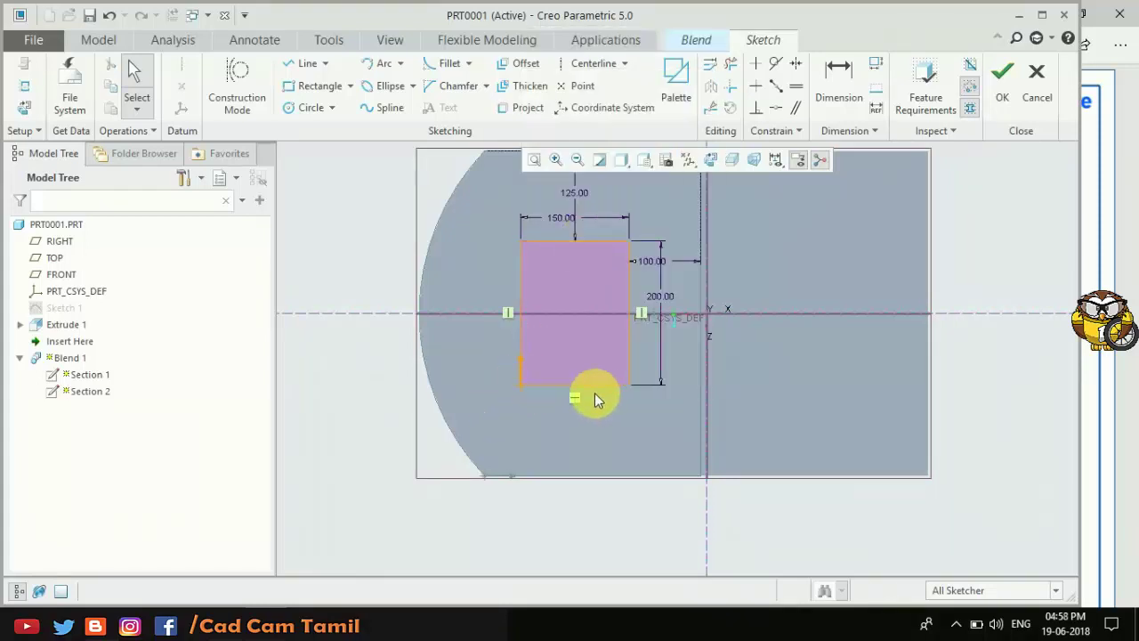
{"action": "left_click", "coordinate": [519, 385]}
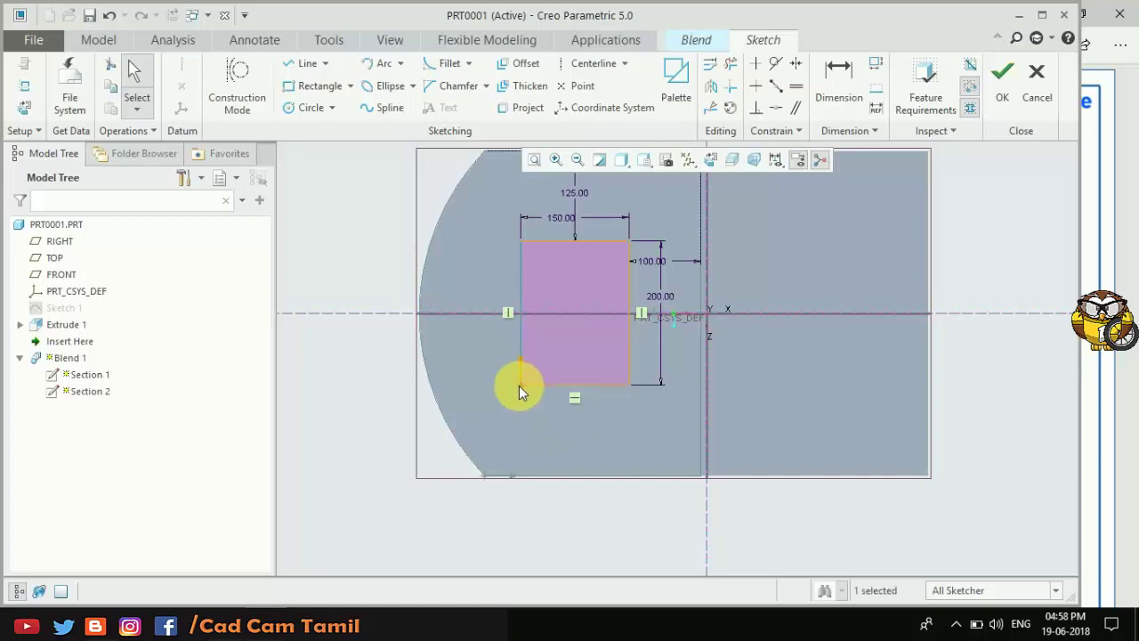
{"action": "right_click", "coordinate": [519, 385]}
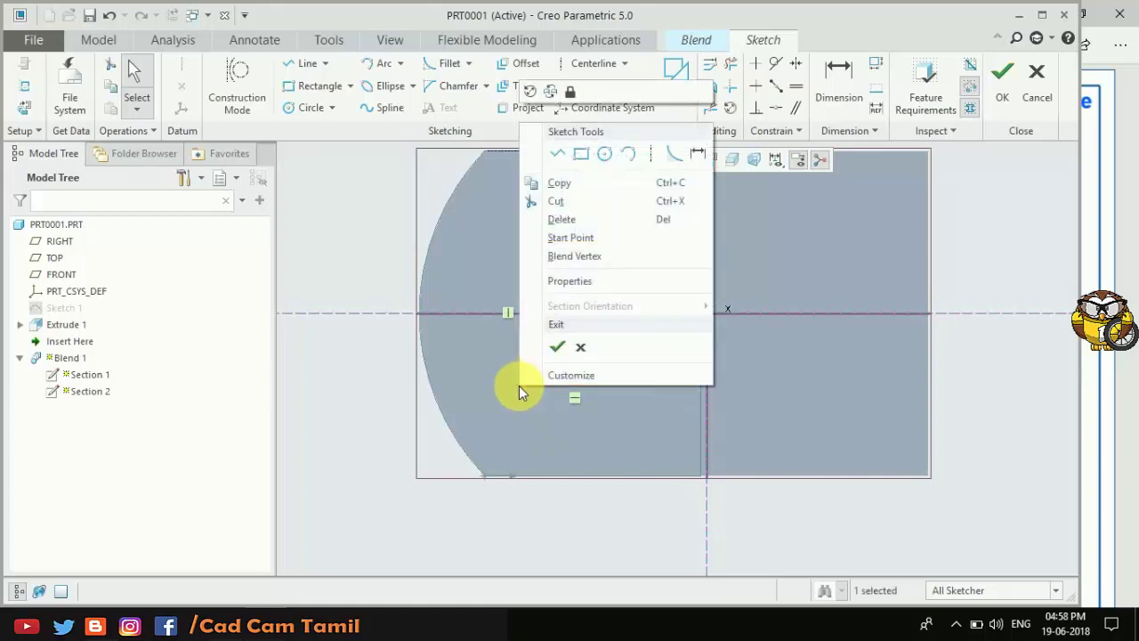
{"action": "left_click", "coordinate": [577, 238]}
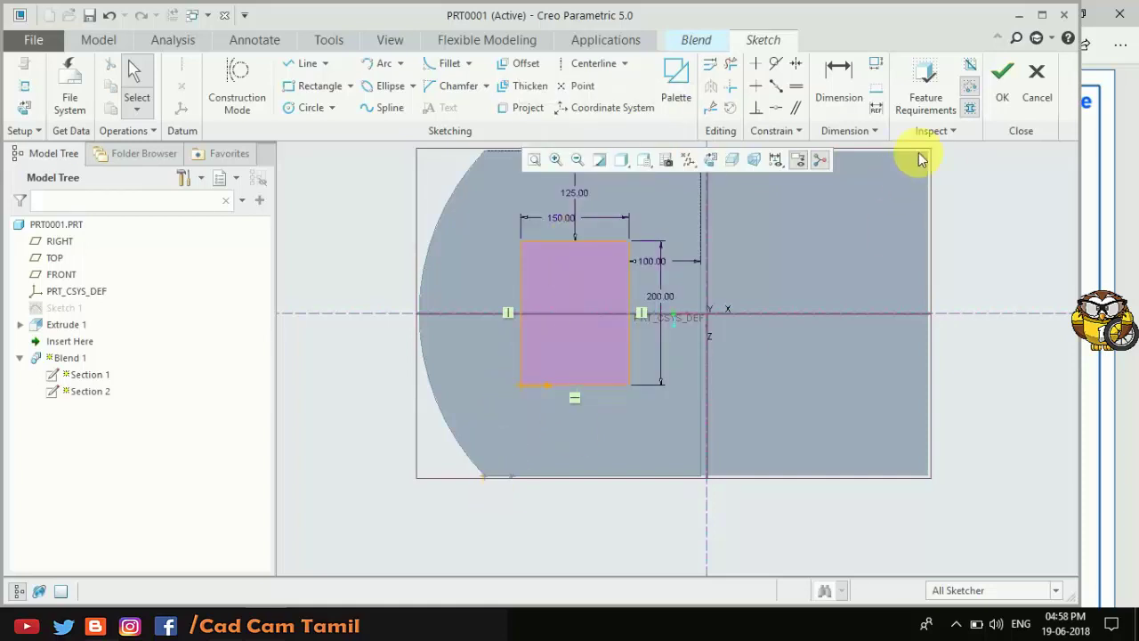
Accept the second section and complete Blend 1 as a tapered block
{"action": "left_click", "coordinate": [1002, 78]}
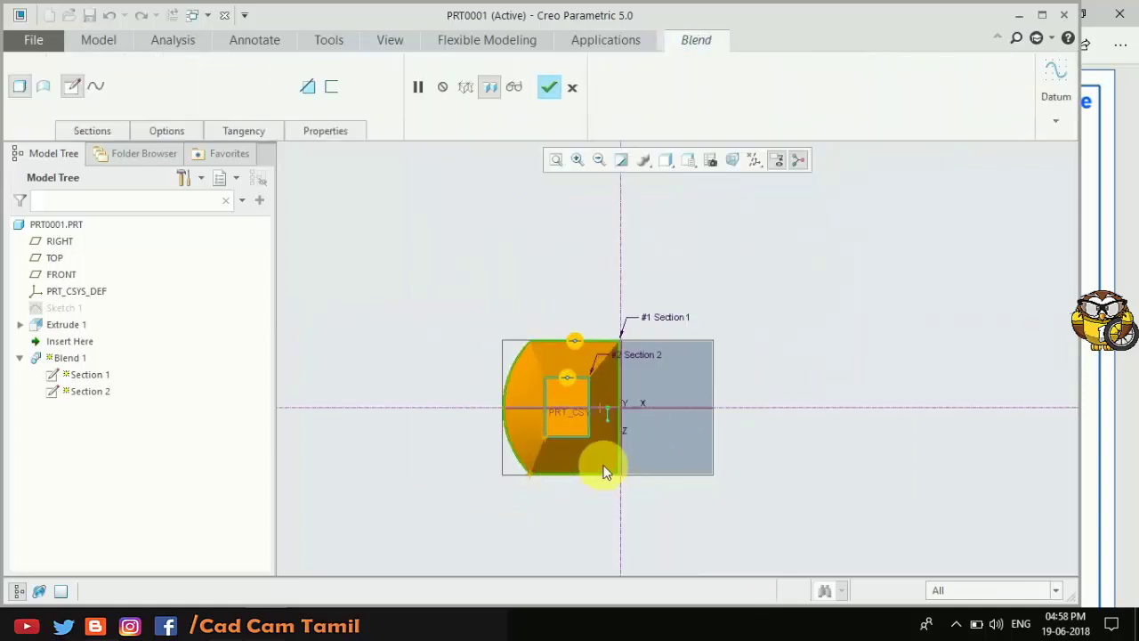
{"action": "mouse_move", "coordinate": [605, 470]}
{"action": "middle_mouse_down"}
{"action": "mouse_move", "coordinate": [646, 358]}
{"action": "mouse_move", "coordinate": [610, 432]}
{"action": "mouse_move", "coordinate": [674, 183]}
{"action": "middle_mouse_up"}
{"action": "left_click", "coordinate": [552, 89]}
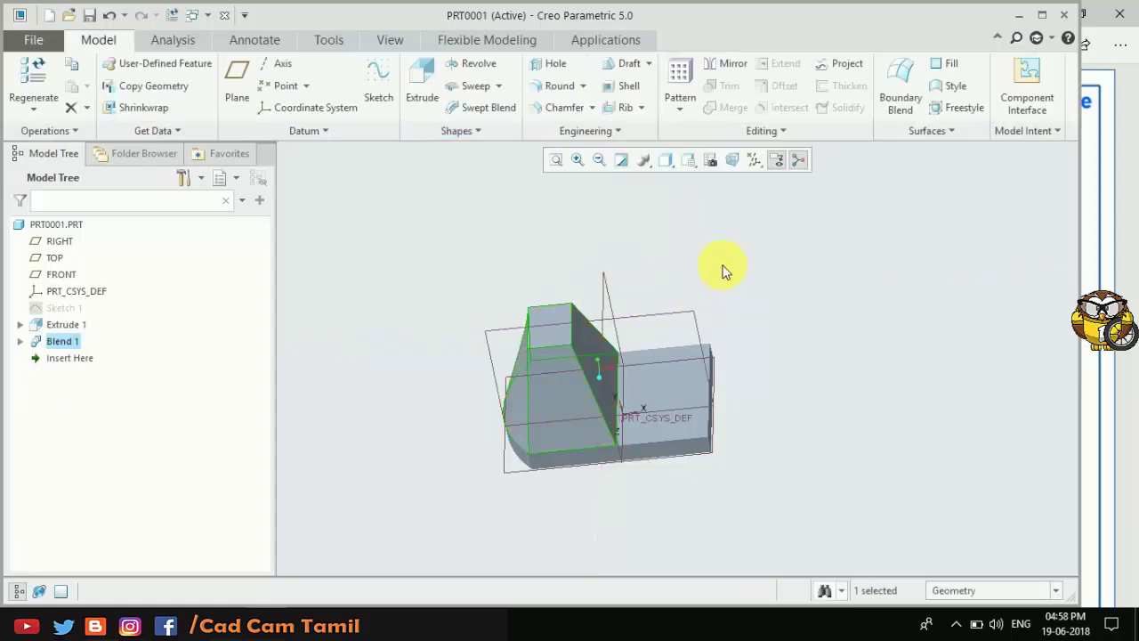
{"action": "mouse_move", "coordinate": [720, 266]}
{"action": "middle_mouse_down"}
{"action": "mouse_move", "coordinate": [661, 407]}
{"action": "mouse_move", "coordinate": [597, 381]}
{"action": "mouse_move", "coordinate": [632, 412]}
{"action": "middle_mouse_up"}
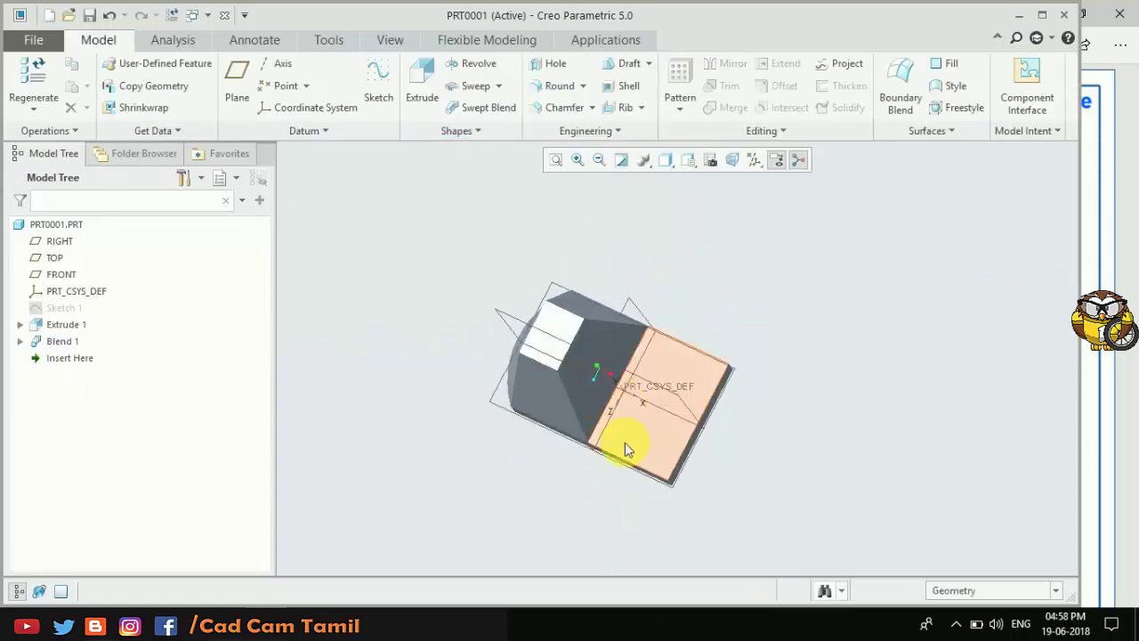
{"action": "left_click", "coordinate": [655, 388]}
{"action": "mouse_move", "coordinate": [579, 457]}
{"action": "middle_mouse_down"}
{"action": "mouse_move", "coordinate": [605, 420]}
{"action": "mouse_move", "coordinate": [607, 454]}
{"action": "mouse_move", "coordinate": [598, 449]}
{"action": "middle_mouse_up"}
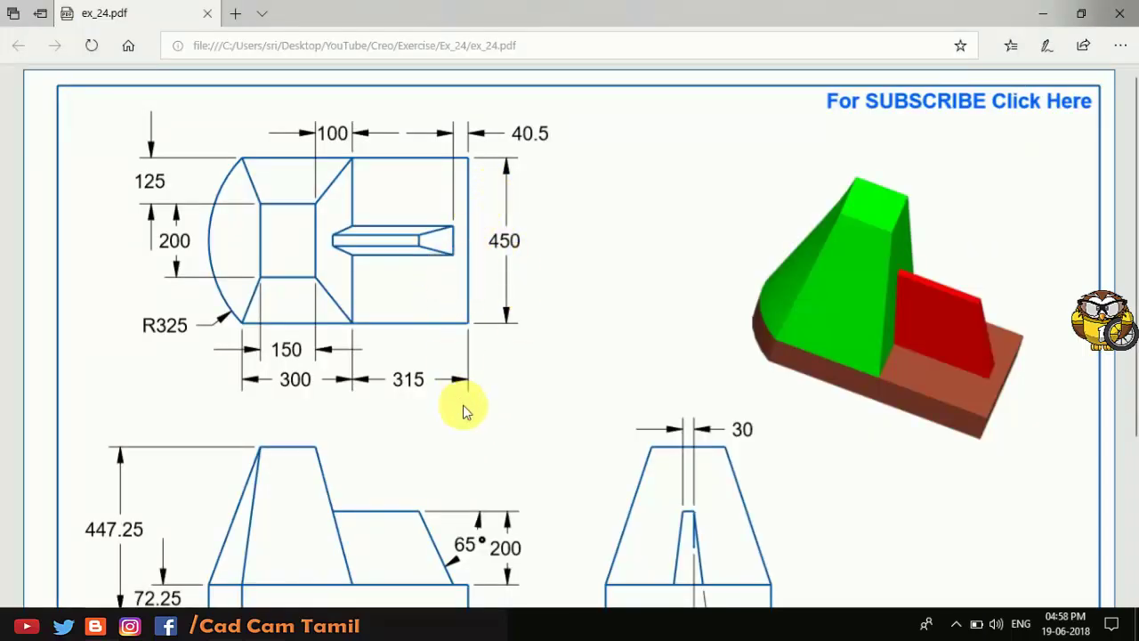
Scroll ex_24.pdf down to the views with the 65°, 200, 30 and 7° dimensions
{"action": "scroll", "coordinate": [489, 235], "scroll_direction": "down", "scroll_amount": 2}
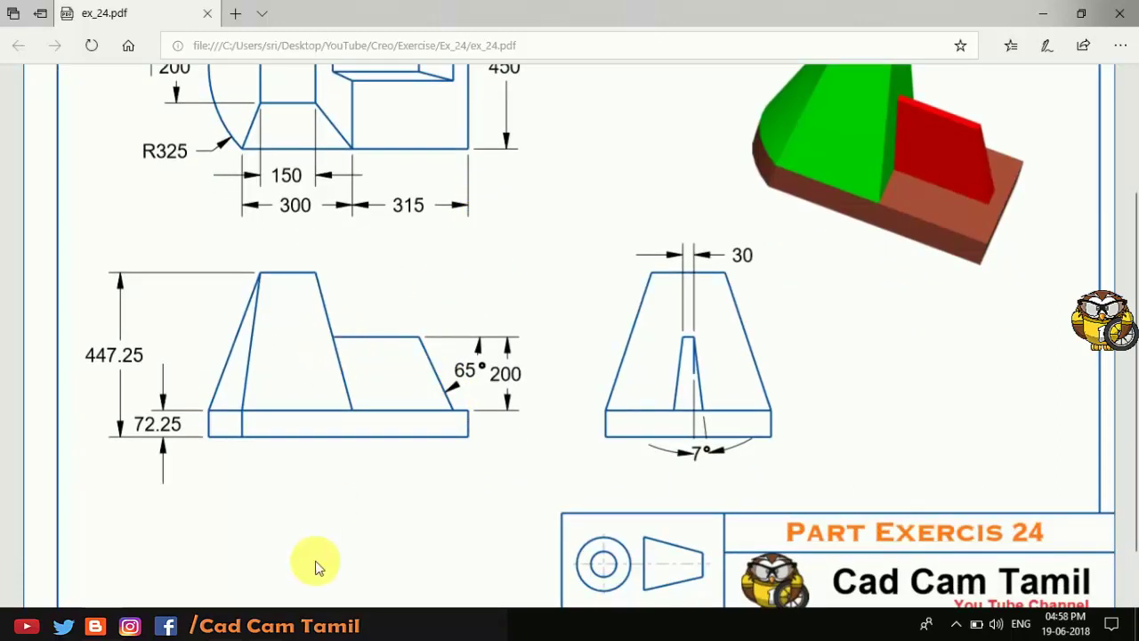
Start a rib feature with its trajectory sketch on the FRONT plane, viewed face-on
{"action": "left_click", "coordinate": [282, 603]}
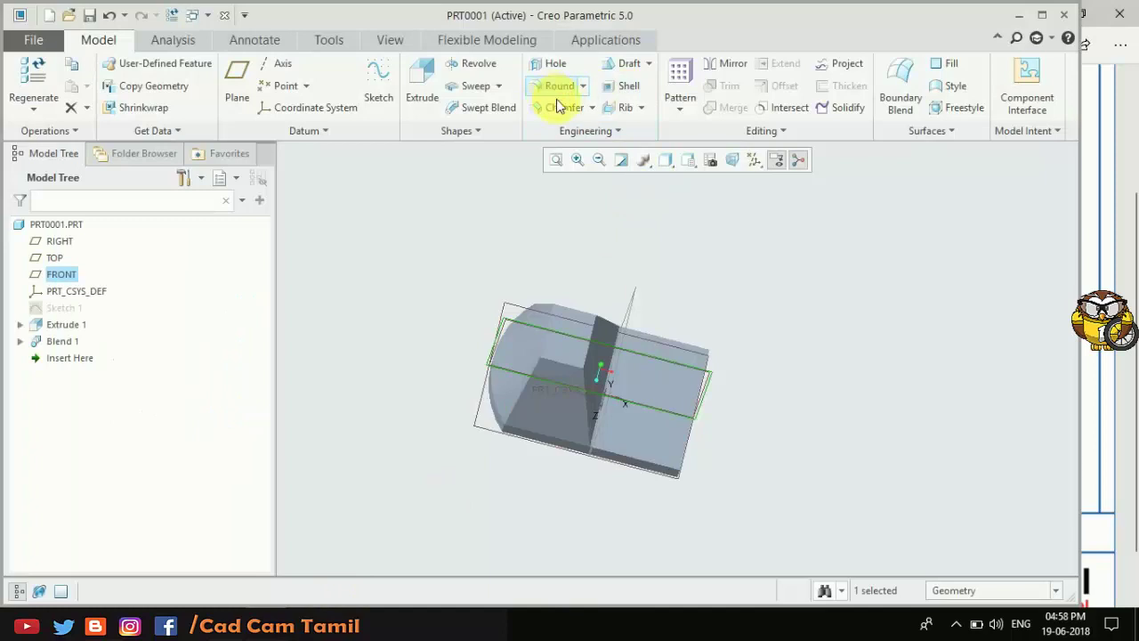
{"action": "left_click", "coordinate": [629, 118]}
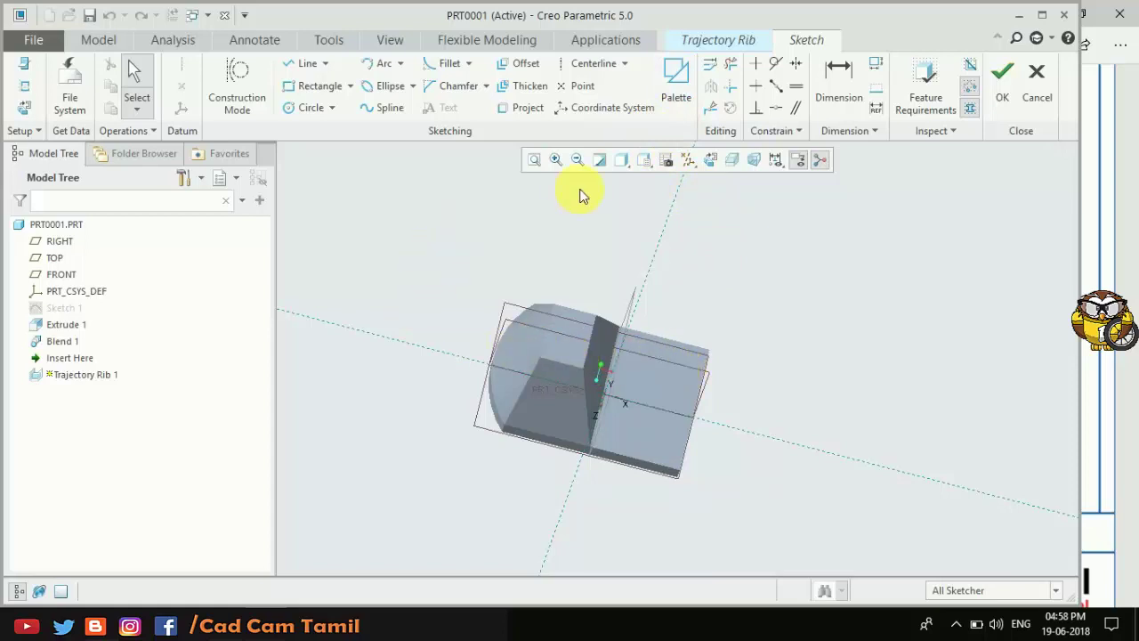
{"action": "left_click", "coordinate": [725, 39]}
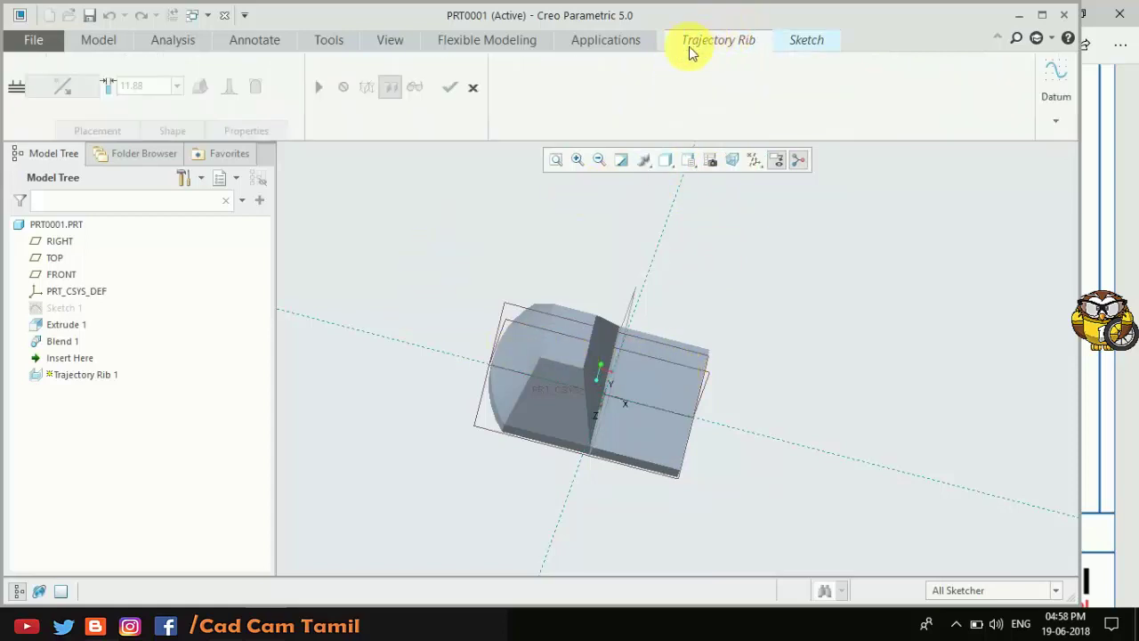
{"action": "left_click", "coordinate": [805, 39]}
{"action": "left_click", "coordinate": [712, 160]}
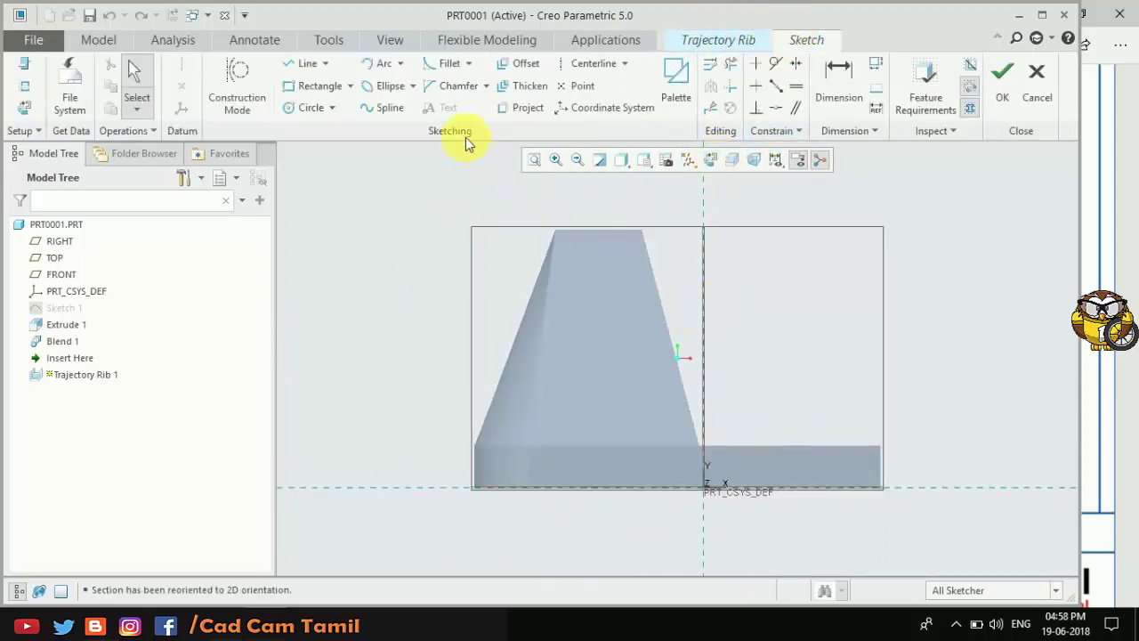
Draw the rib's open line profile from the block's slanted face to the base top
{"action": "left_click", "coordinate": [303, 63]}
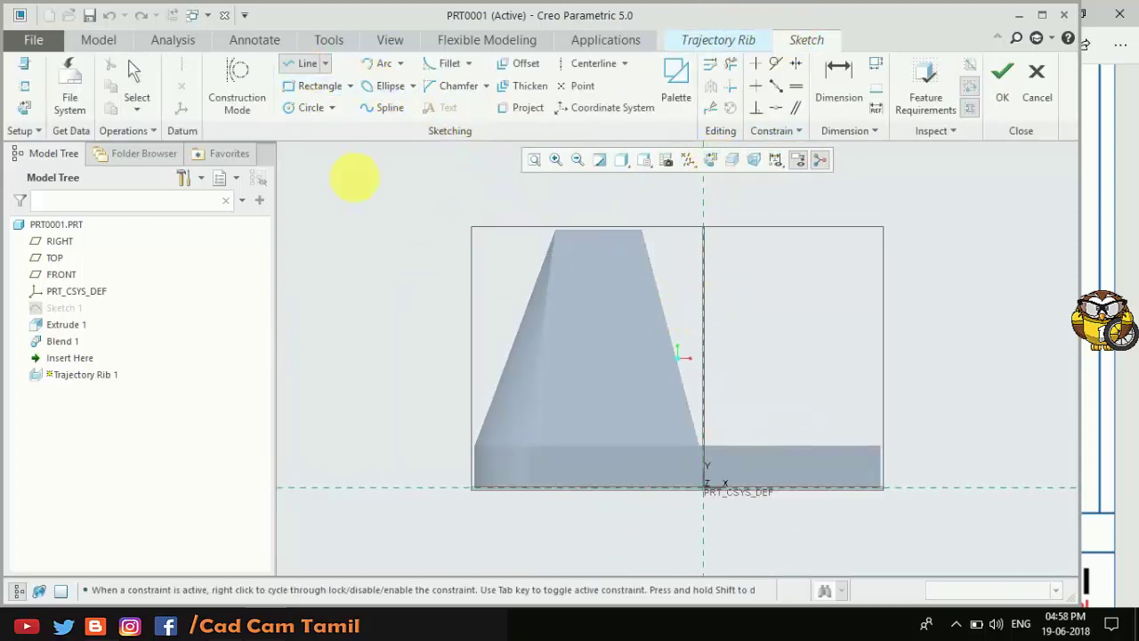
{"action": "left_click", "coordinate": [669, 325]}
{"action": "left_click", "coordinate": [856, 445]}
{"action": "middle_click", "coordinate": [940, 280]}
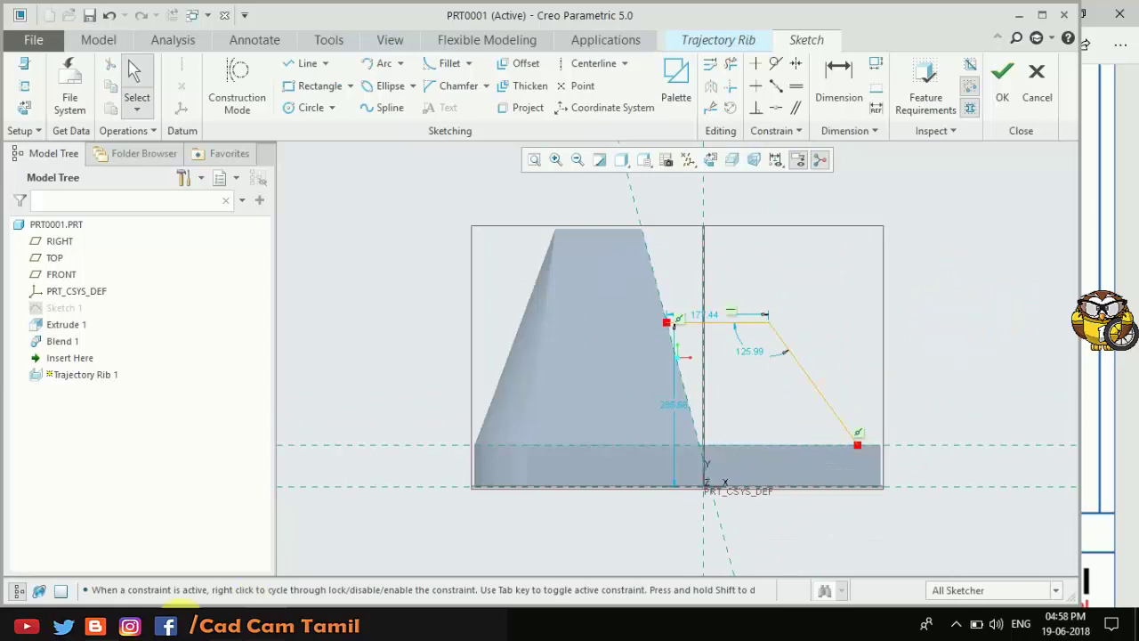
{"action": "key", "text": "alt+Tab"}
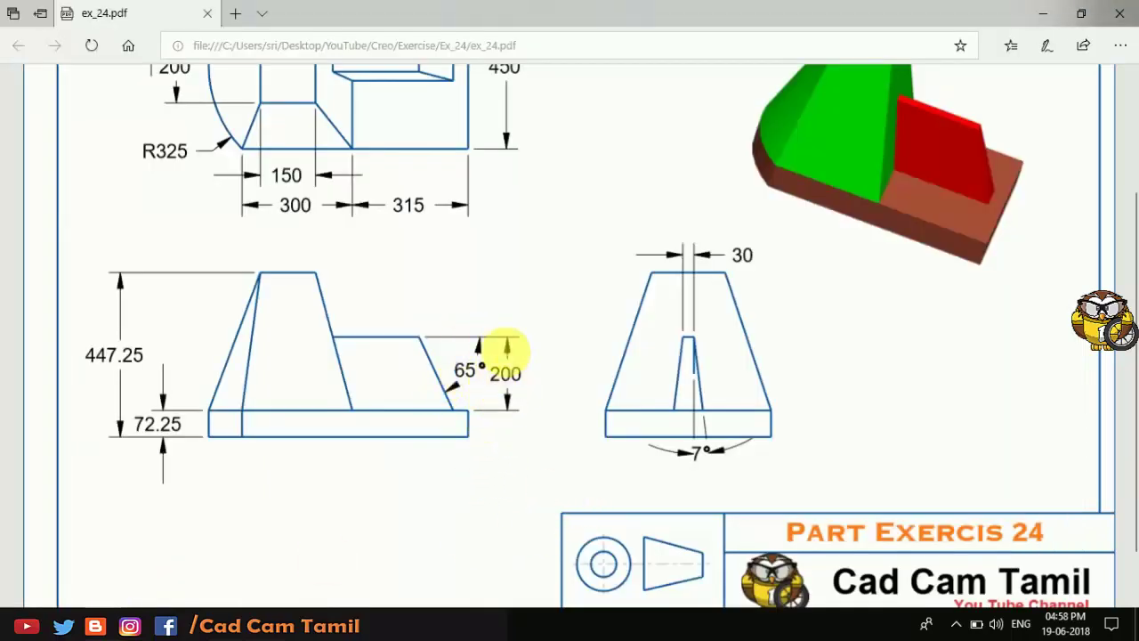
{"action": "left_click", "coordinate": [275, 603]}
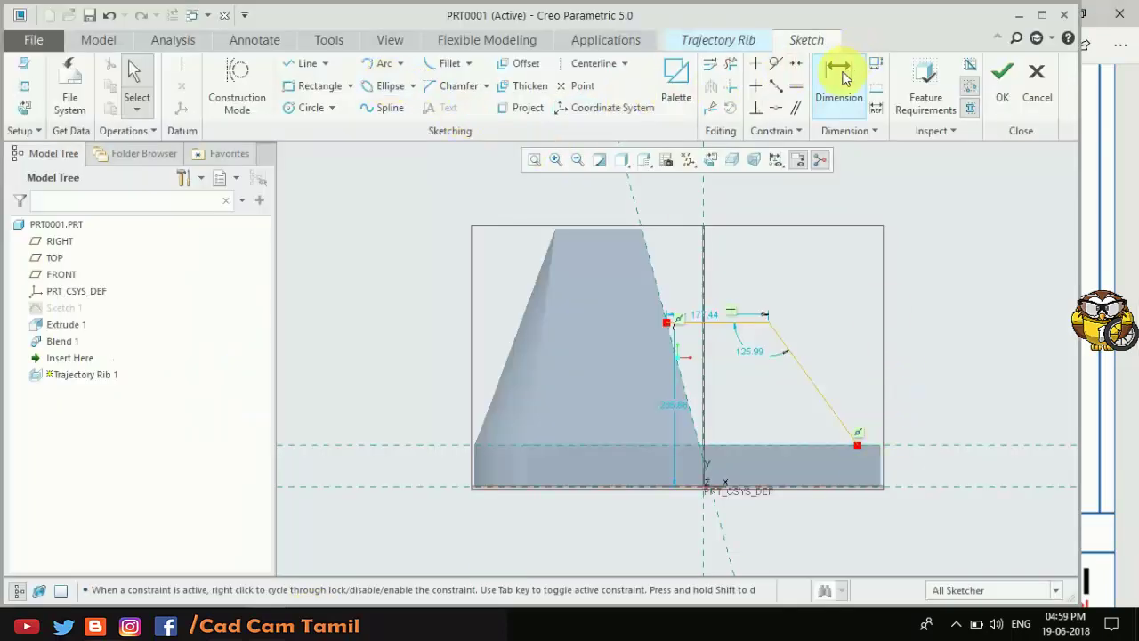
Dimension the profile with a 65° angle and a 200 height
{"action": "left_click", "coordinate": [839, 80]}
{"action": "left_click", "coordinate": [790, 353]}
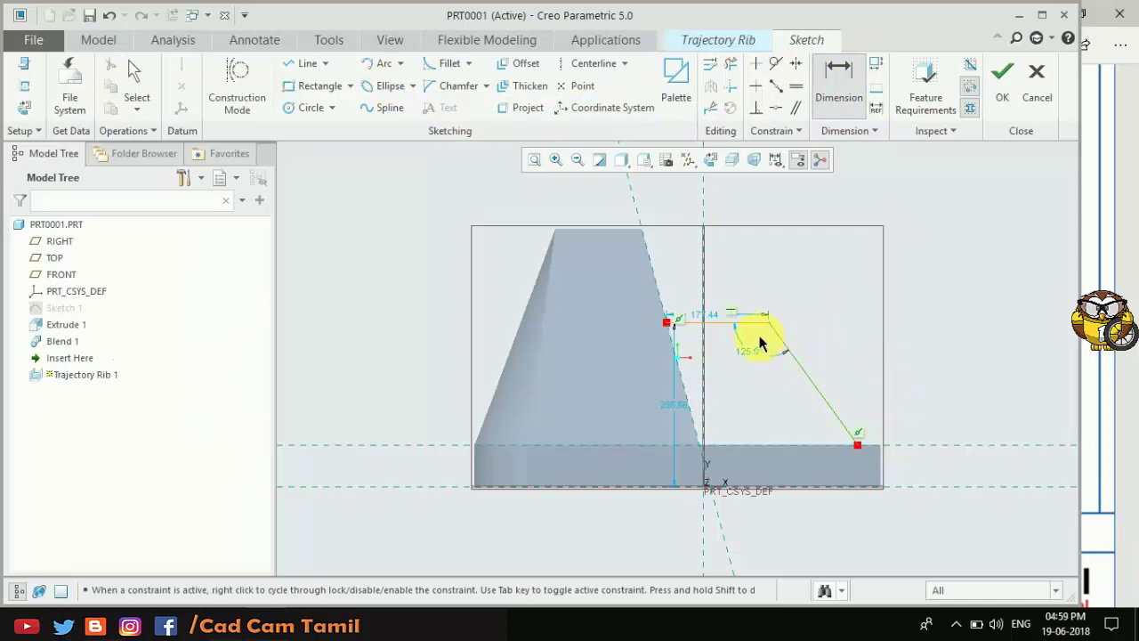
{"action": "left_click", "coordinate": [745, 323]}
{"action": "middle_click", "coordinate": [812, 343]}
{"action": "type", "text": "65"}
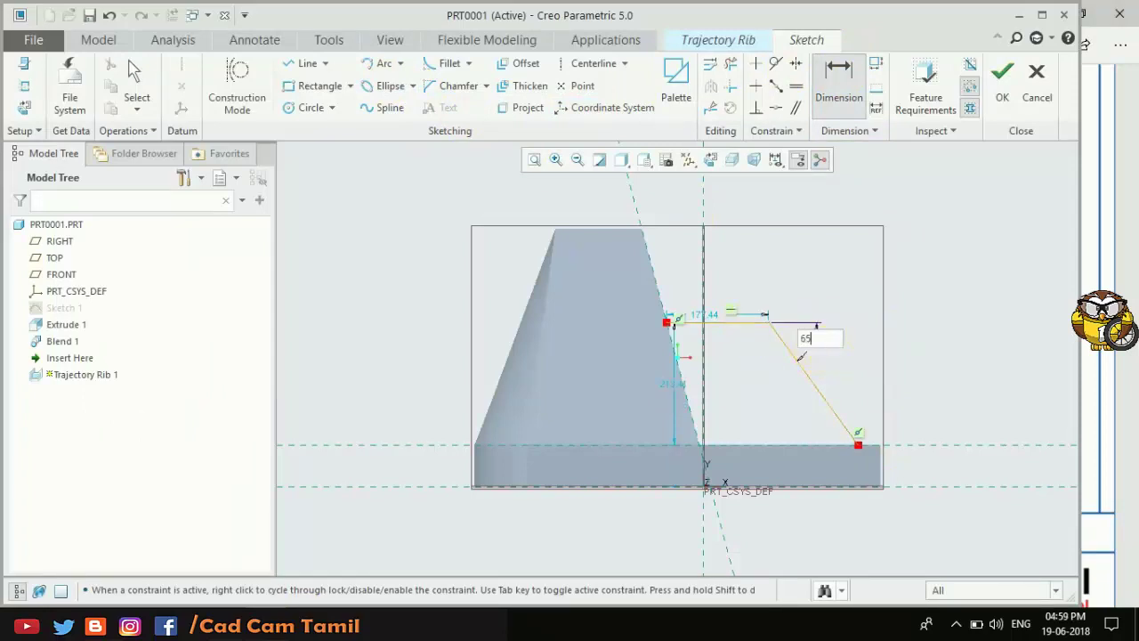
{"action": "key", "text": "Return"}
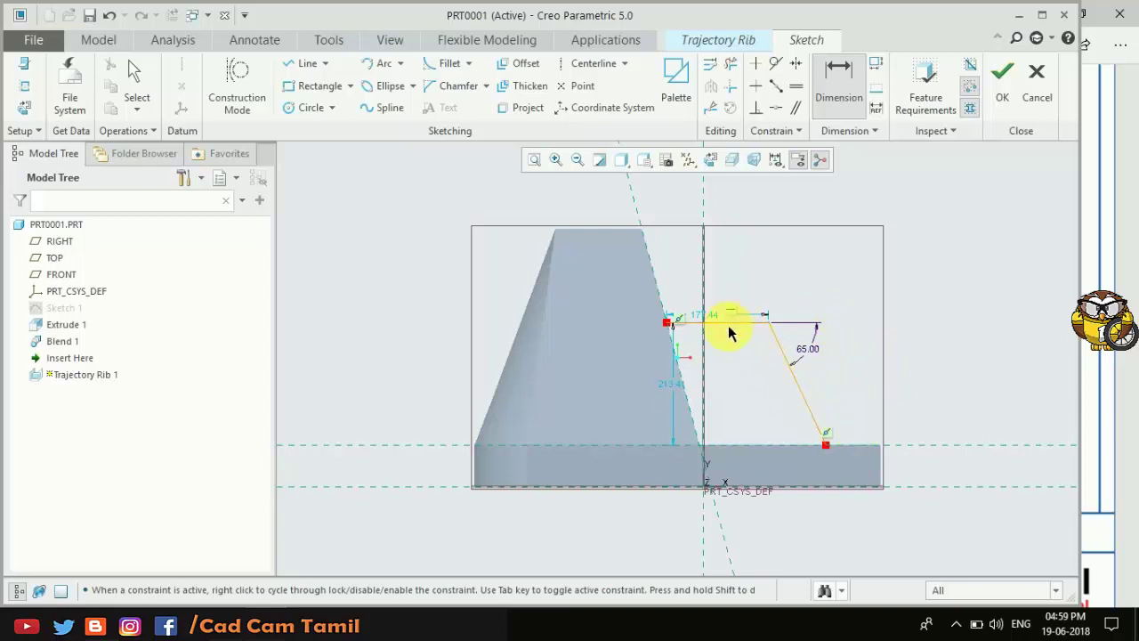
{"action": "left_click", "coordinate": [809, 445]}
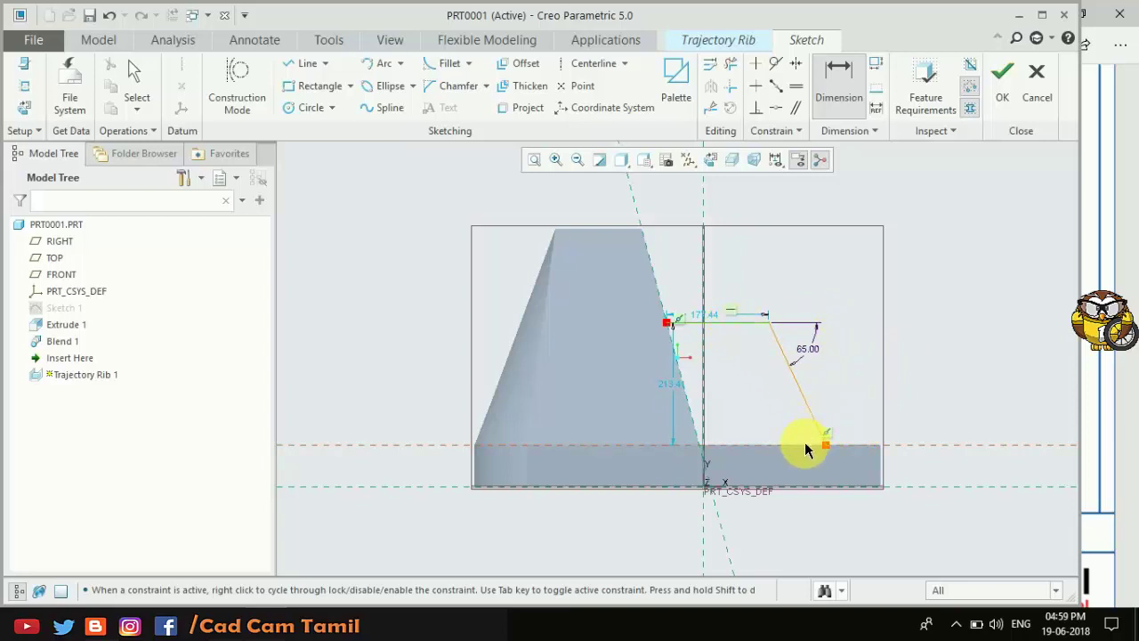
{"action": "middle_click", "coordinate": [860, 376]}
{"action": "type", "text": "0"}
{"action": "key", "text": "Return"}
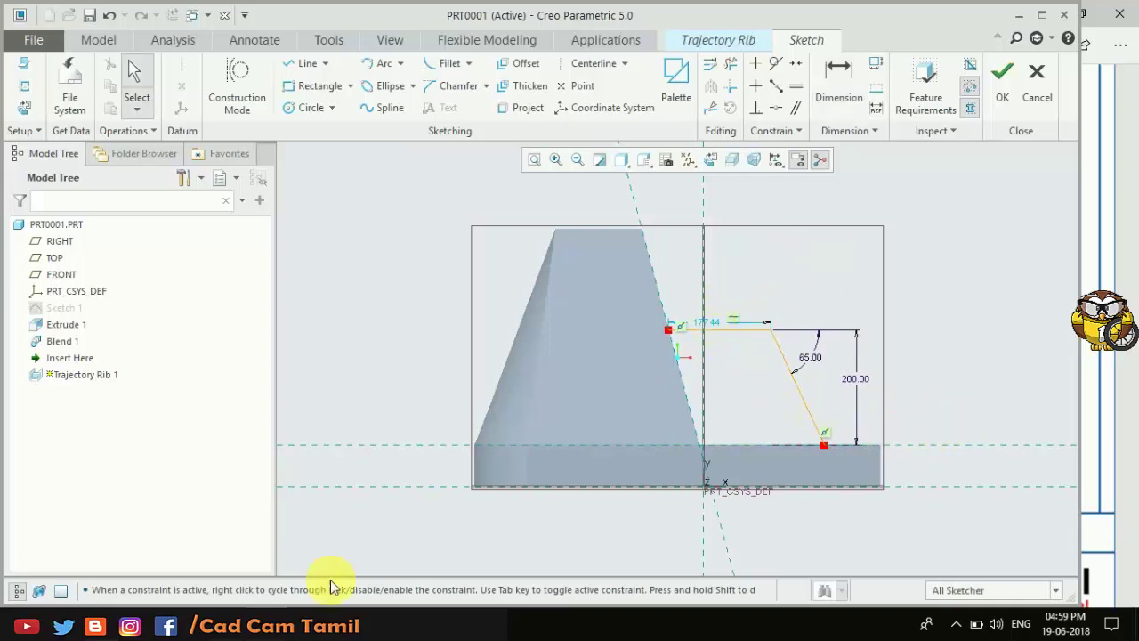
Constrain the sloped line's lower end 40.5 from the base's right edge
{"action": "left_click", "coordinate": [98, 623]}
{"action": "scroll", "coordinate": [406, 312], "scroll_direction": "up", "scroll_amount": 2}
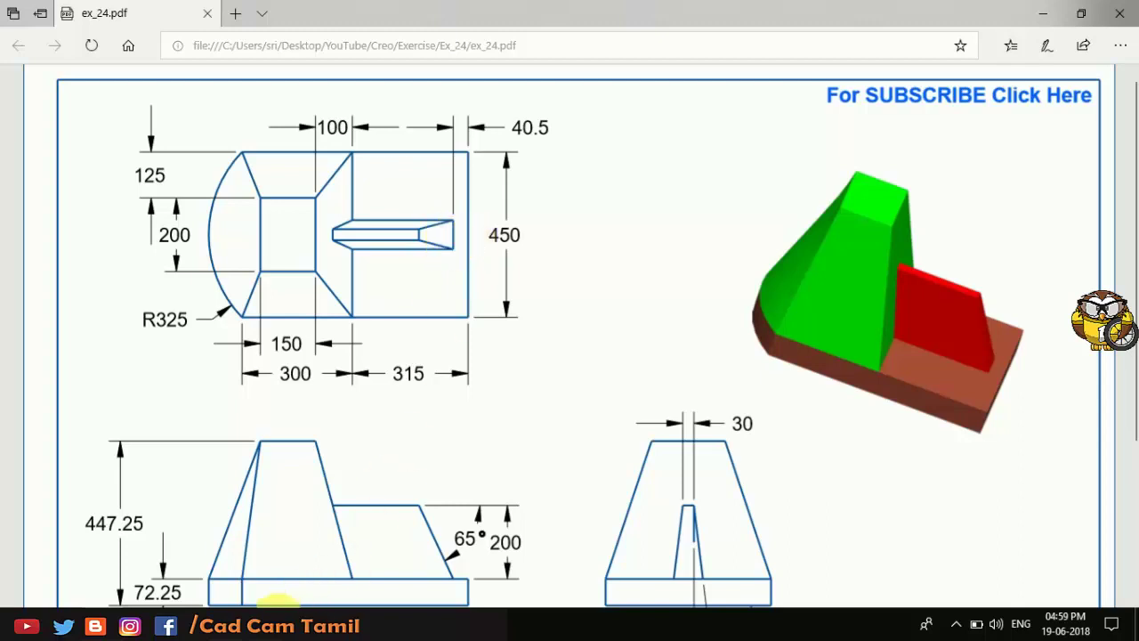
{"action": "left_click", "coordinate": [267, 601]}
{"action": "left_click", "coordinate": [838, 80]}
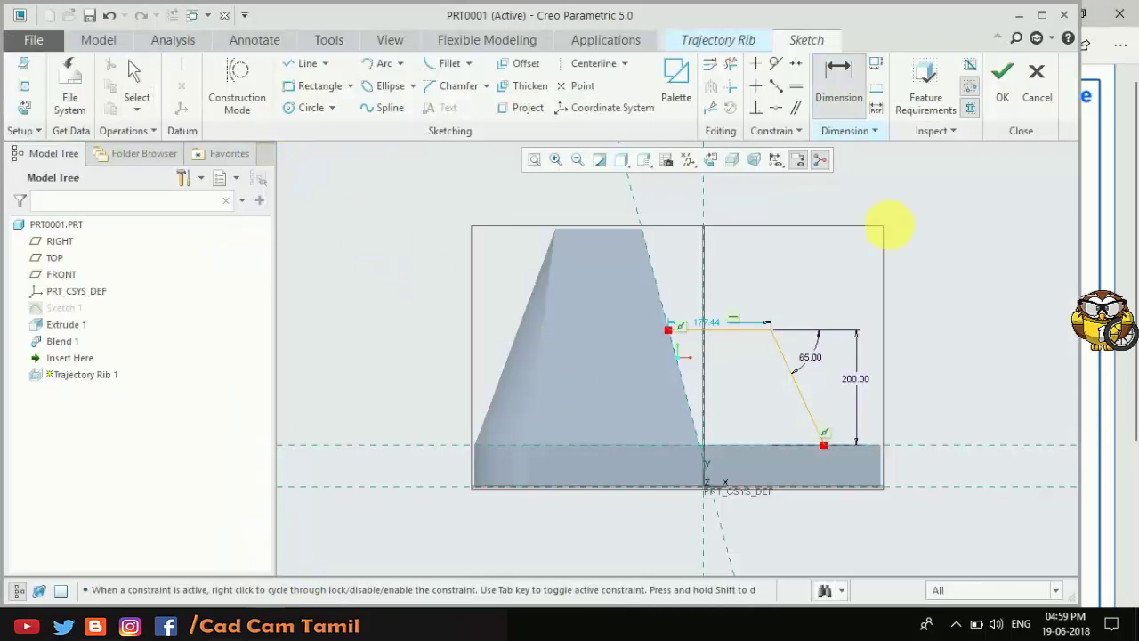
{"action": "left_click", "coordinate": [825, 445]}
{"action": "left_click", "coordinate": [881, 445]}
{"action": "middle_click", "coordinate": [858, 420]}
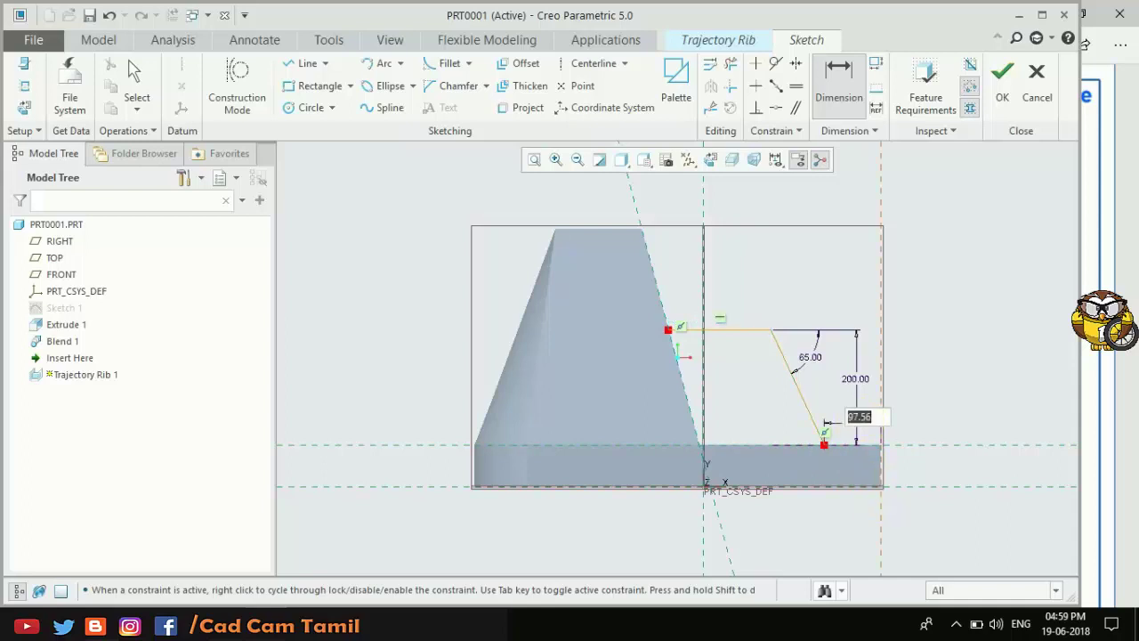
{"action": "type", "text": "0.5"}
{"action": "key", "text": "Return"}
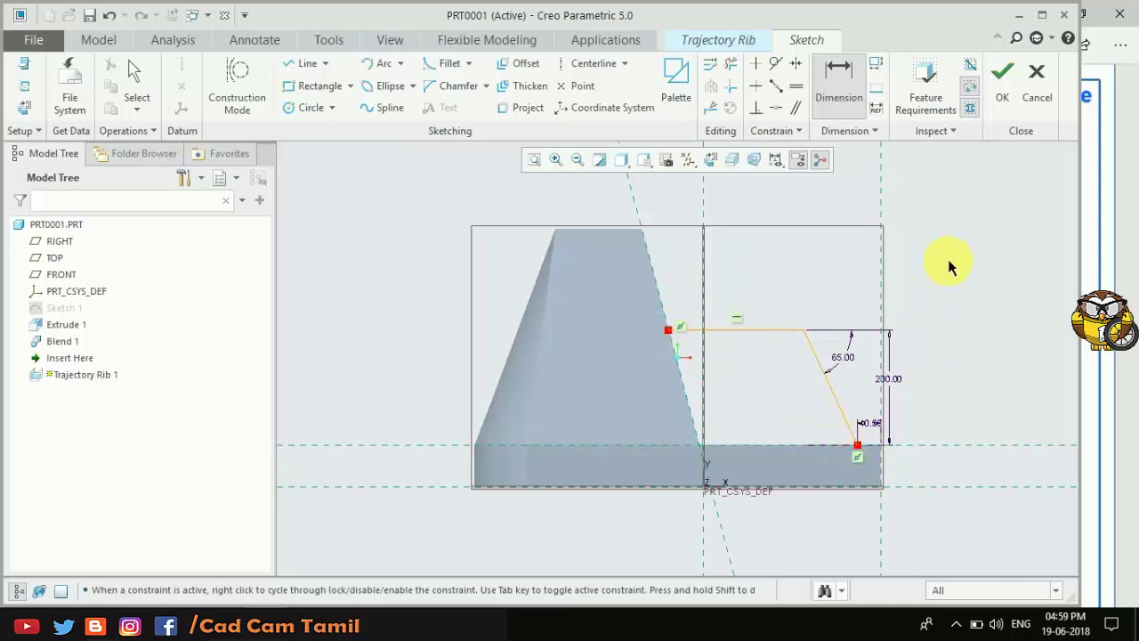
Accept the rib sketch and finish the rib with a thickness of 30
{"action": "left_click", "coordinate": [1002, 78]}
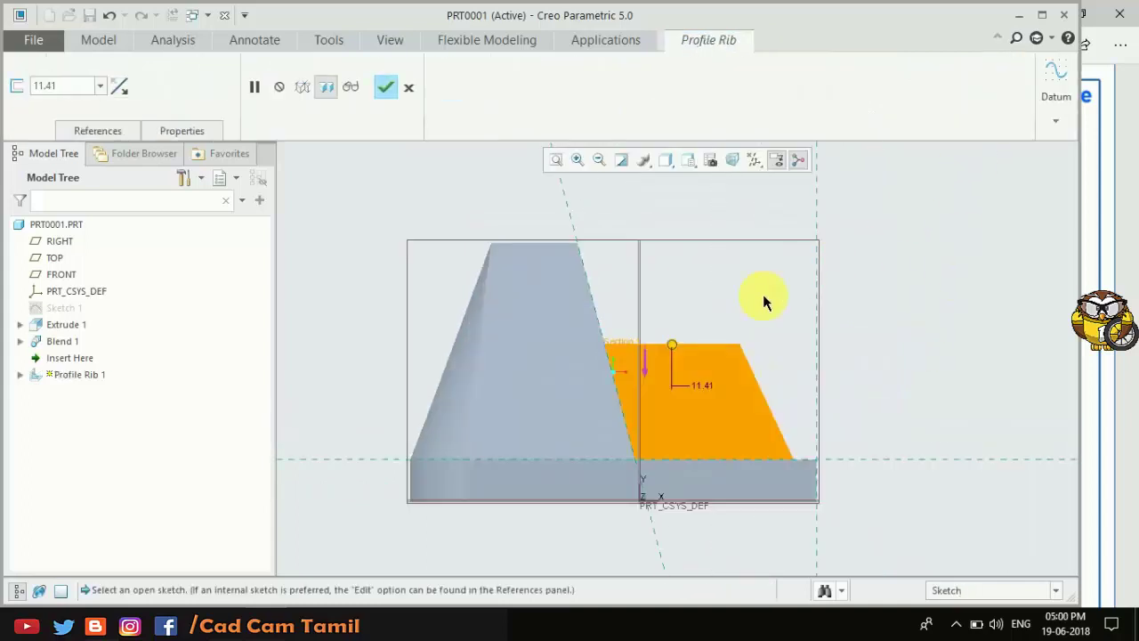
{"action": "key", "text": "ctrl+d"}
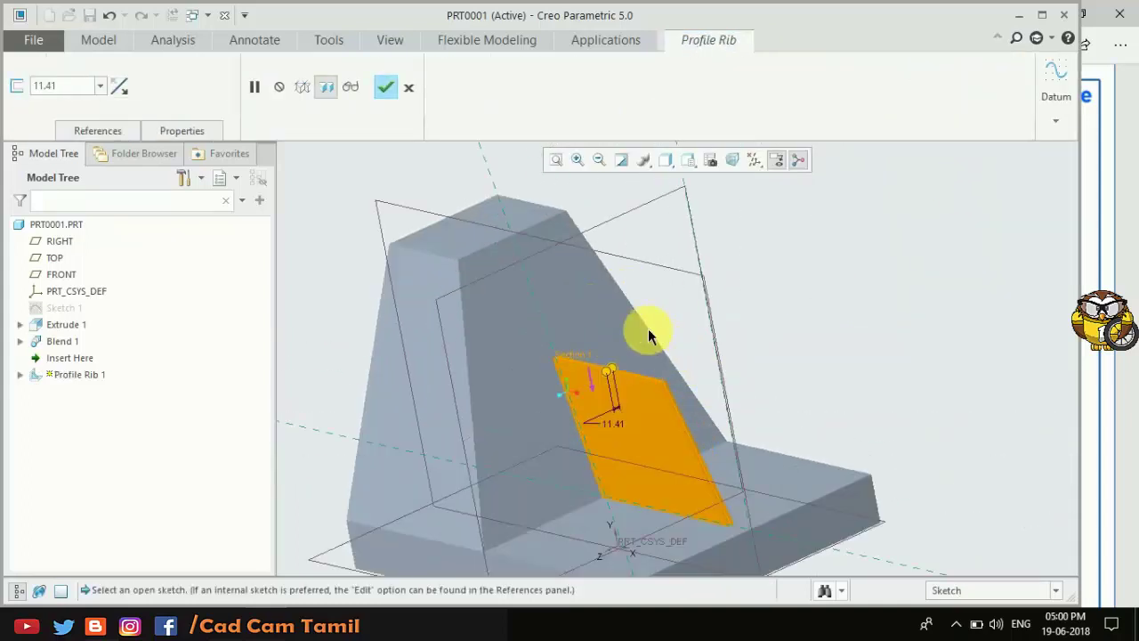
{"action": "double_click", "coordinate": [46, 87]}
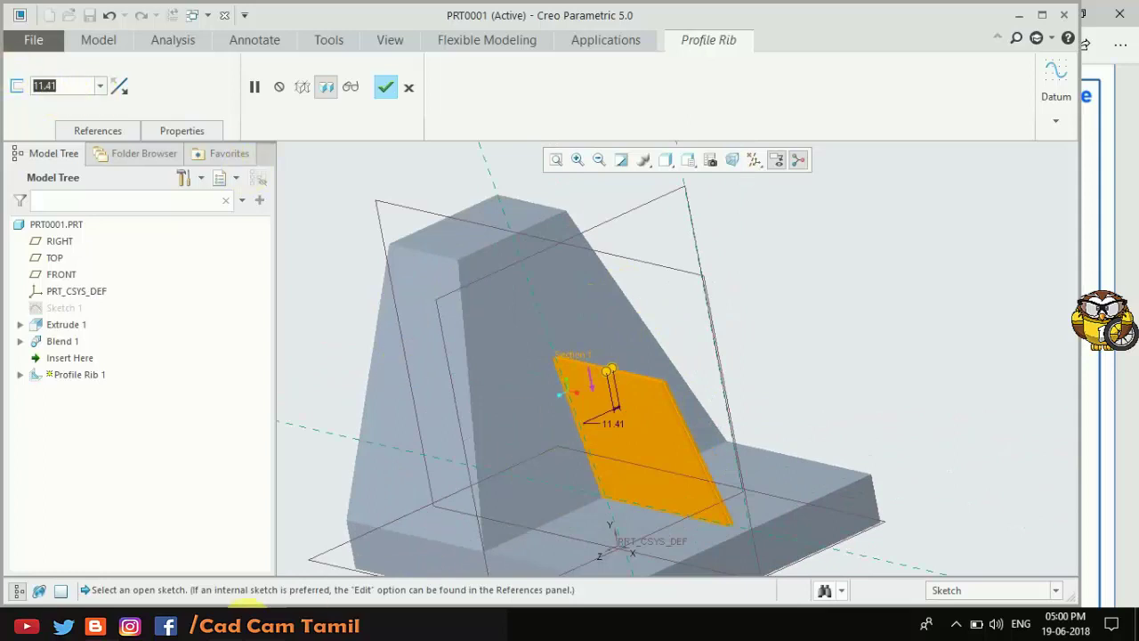
{"action": "left_click", "coordinate": [125, 623]}
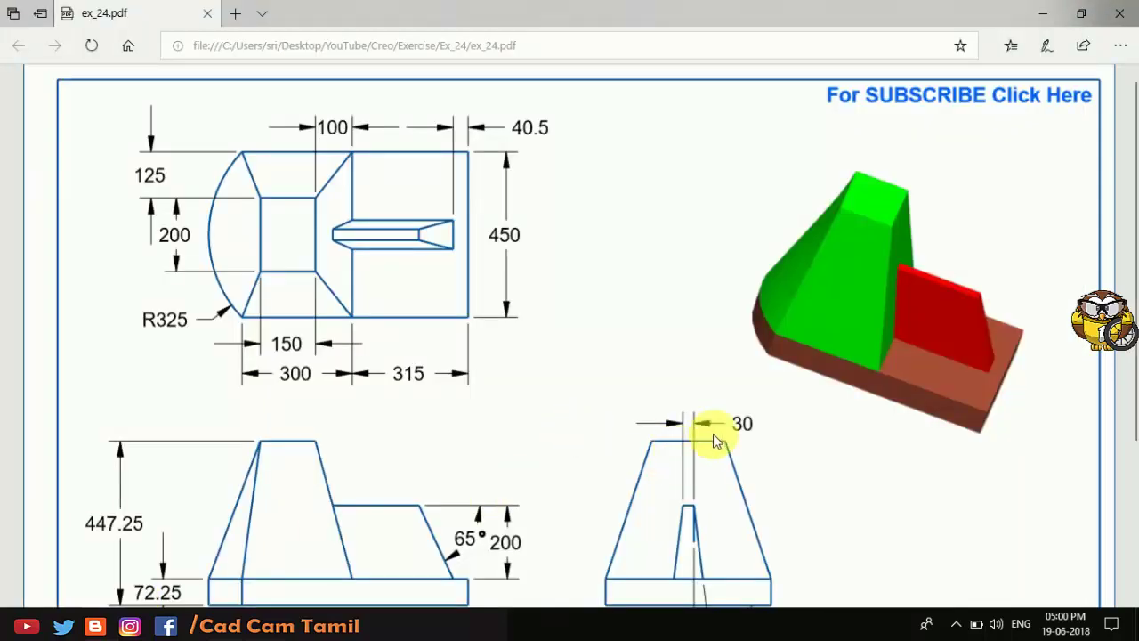
{"action": "left_click", "coordinate": [288, 621]}
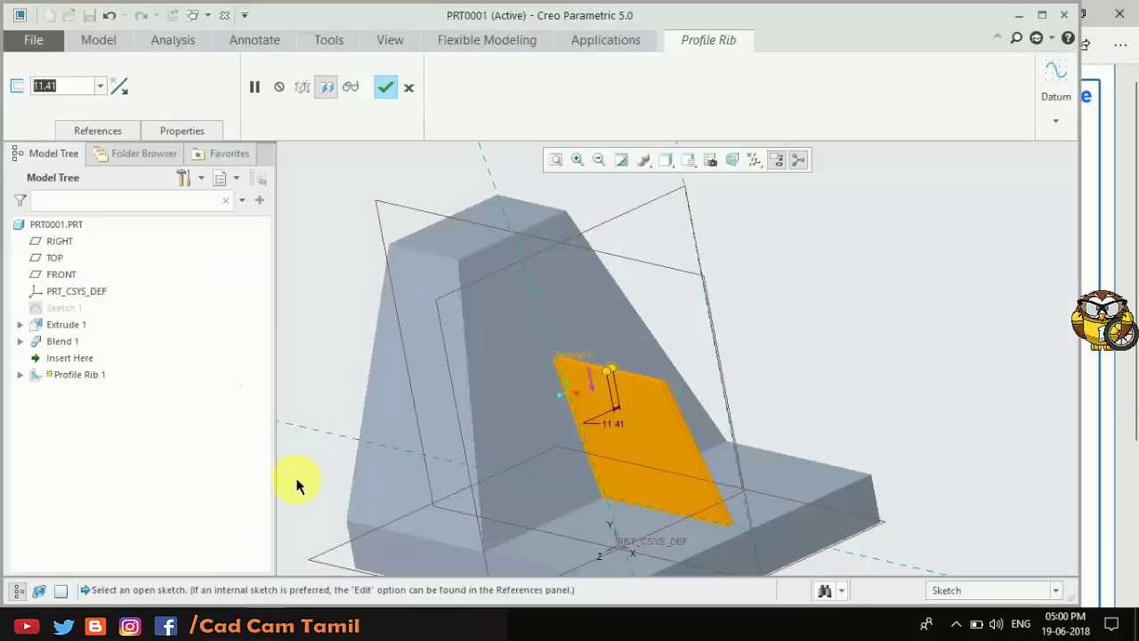
{"action": "type", "text": "30"}
{"action": "key", "text": "Return"}
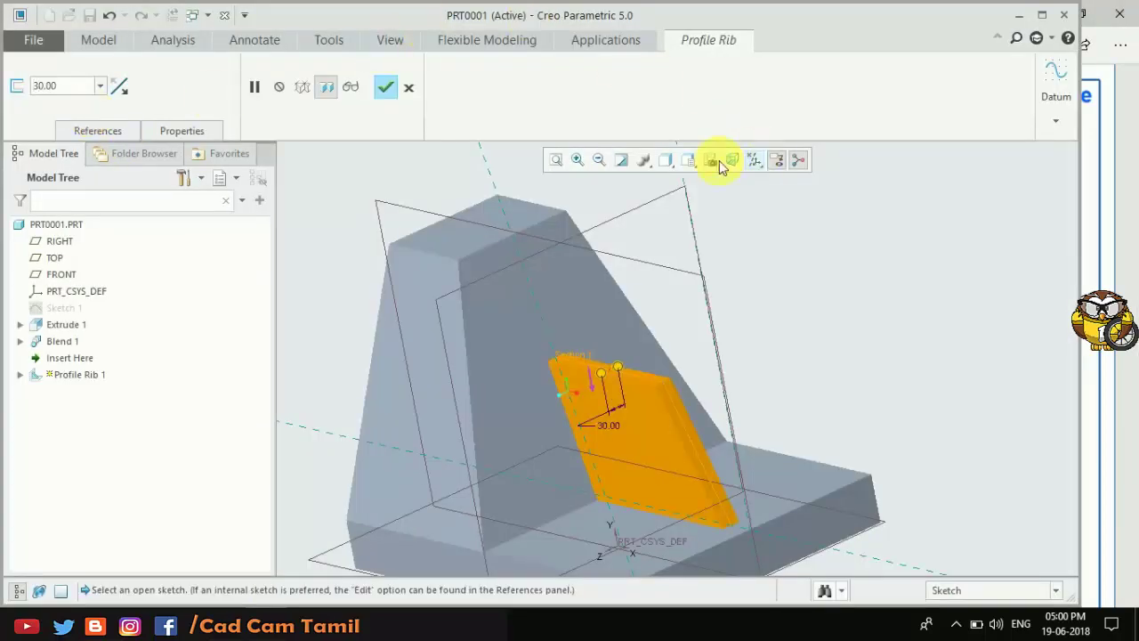
{"action": "left_click", "coordinate": [386, 87]}
Turn off datum plane and annotation display, then bring the ex_24 PDF forward
{"action": "left_click", "coordinate": [876, 307]}
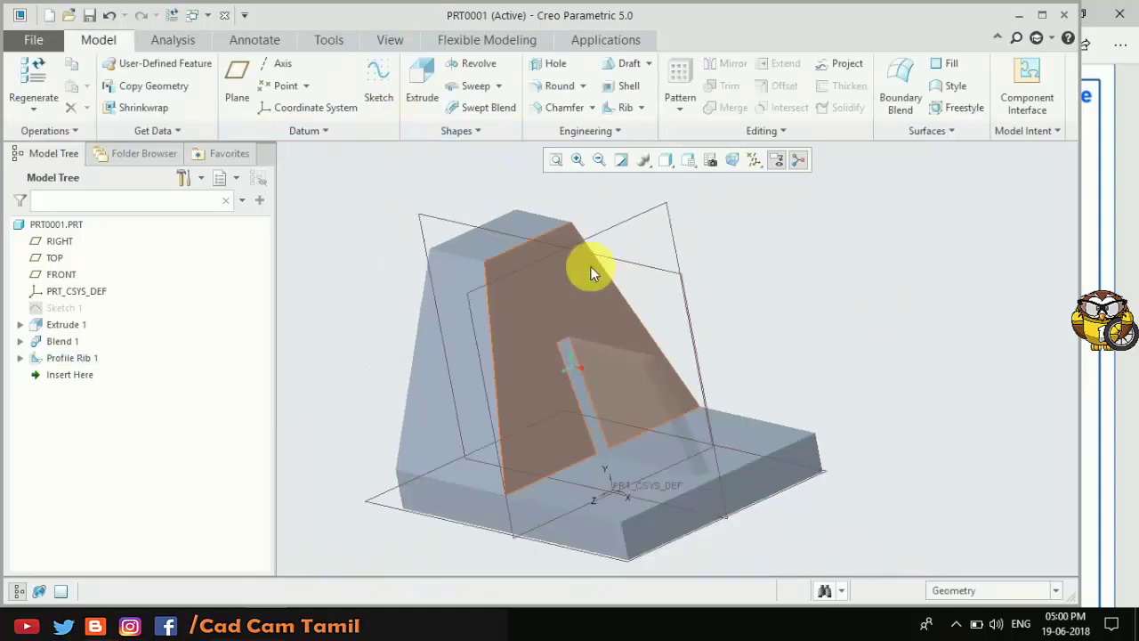
{"action": "mouse_move", "coordinate": [590, 266]}
{"action": "middle_mouse_down"}
{"action": "mouse_move", "coordinate": [680, 295]}
{"action": "mouse_move", "coordinate": [765, 300]}
{"action": "middle_mouse_up"}
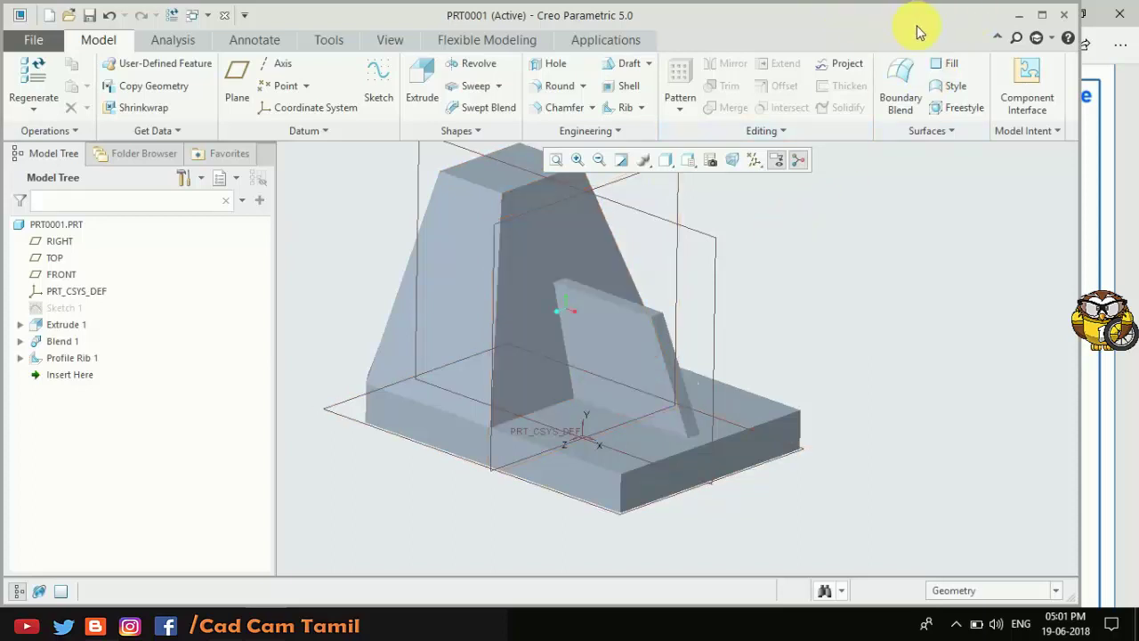
{"action": "scroll", "coordinate": [489, 460], "scroll_direction": "down", "scroll_amount": 2}
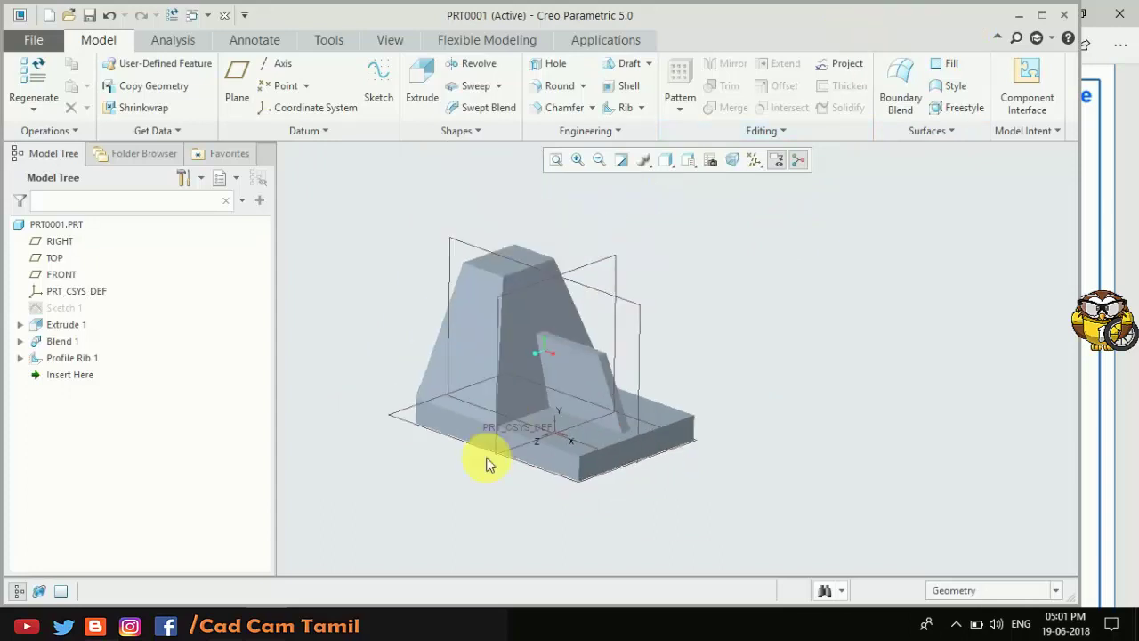
{"action": "scroll", "coordinate": [569, 389], "scroll_direction": "down", "scroll_amount": 1}
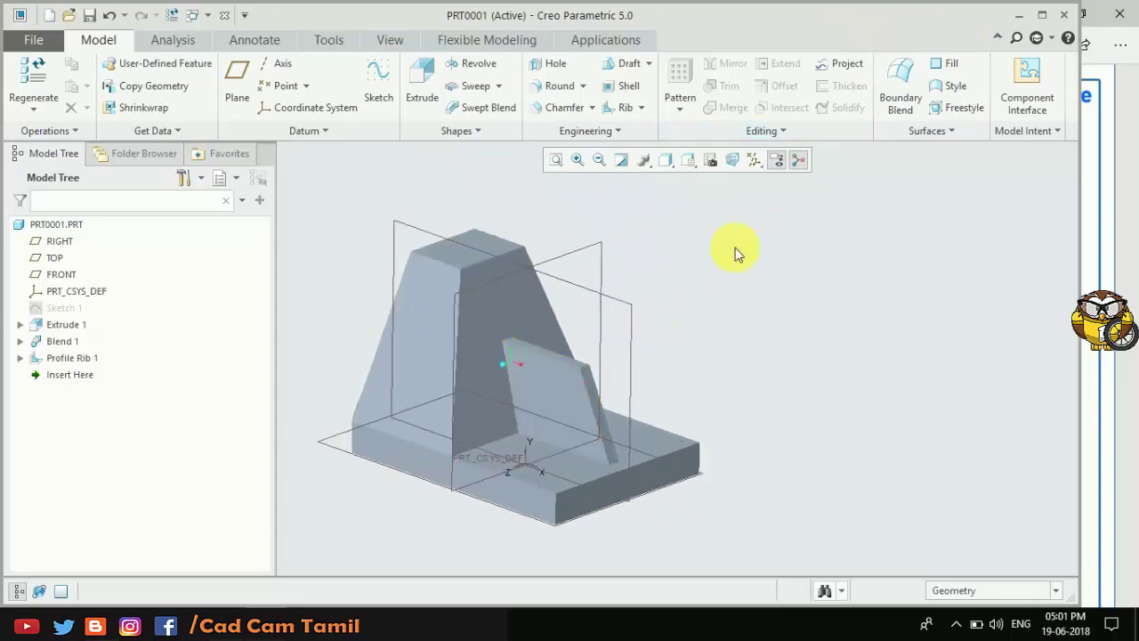
{"action": "left_click", "coordinate": [756, 160]}
{"action": "left_click", "coordinate": [806, 254]}
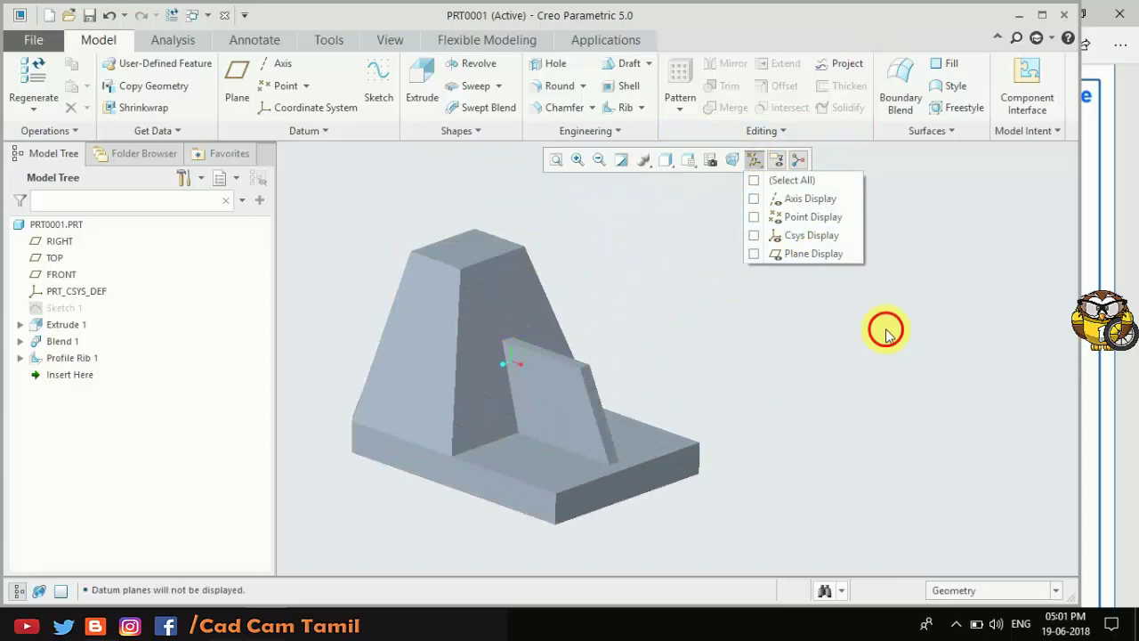
{"action": "left_click", "coordinate": [798, 160]}
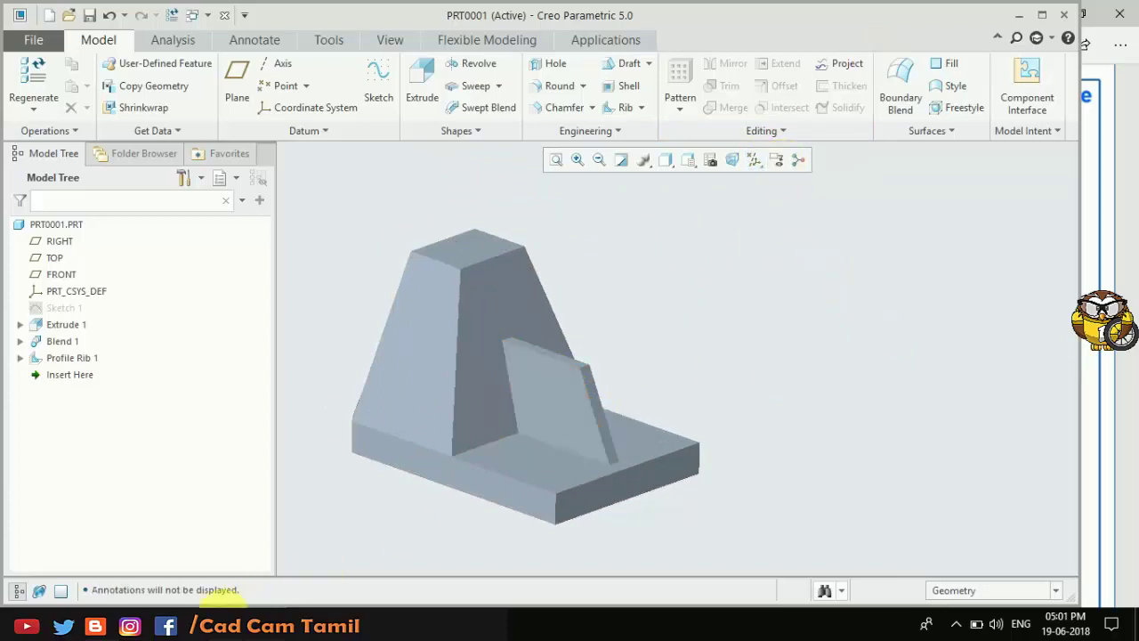
{"action": "key", "text": "alt+Tab"}
Scroll the ex_24 PDF to the side view showing the 7° rib draft
{"action": "scroll", "coordinate": [467, 289], "scroll_direction": "down", "scroll_amount": 3}
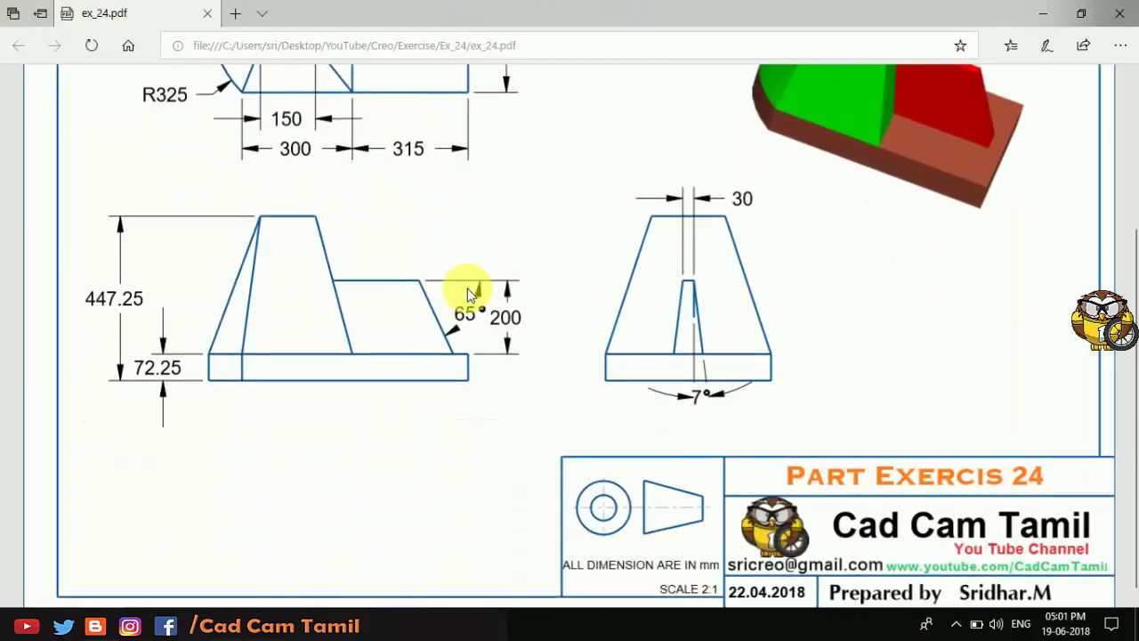
{"action": "scroll", "coordinate": [467, 288], "scroll_direction": "up", "scroll_amount": 1}
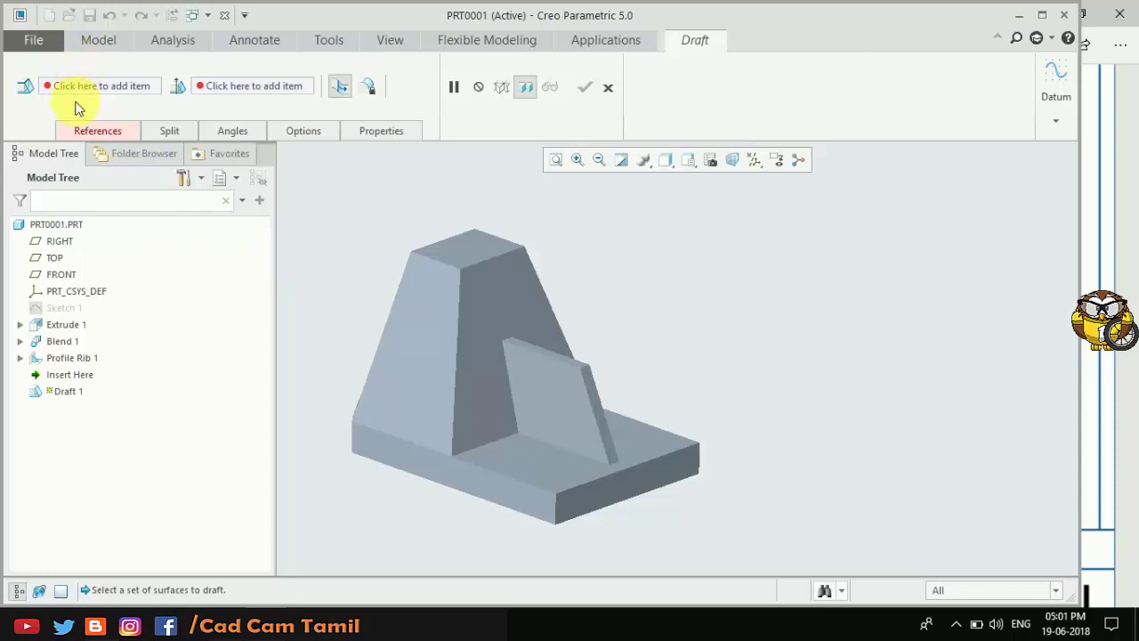
Pick the rib's side face as the draft surface and its top face as hinge
{"action": "left_click", "coordinate": [89, 131]}
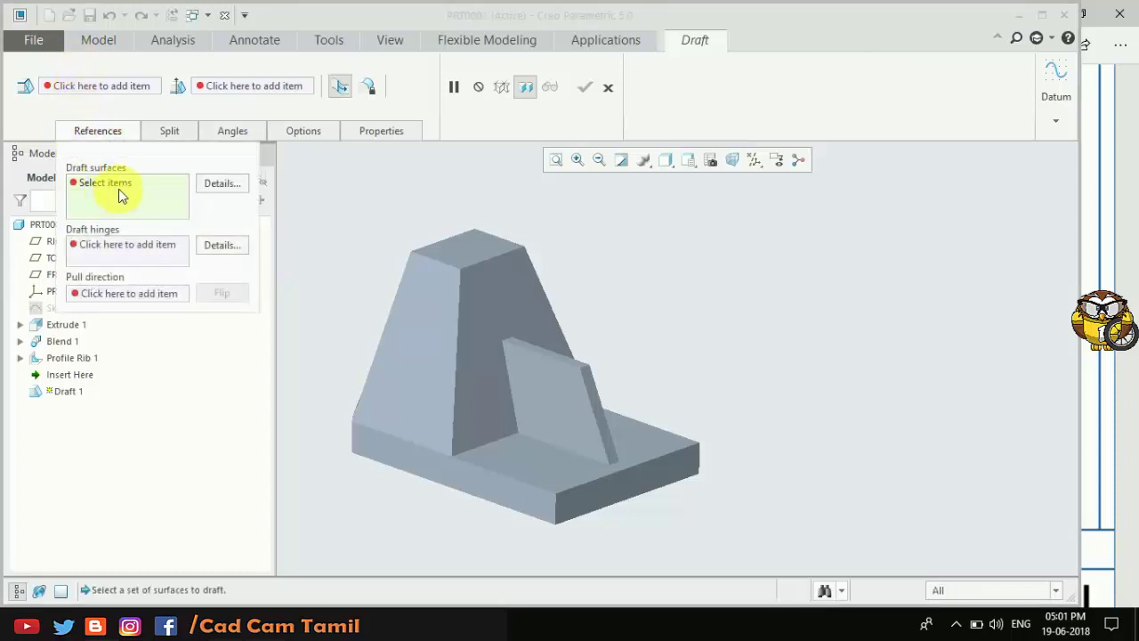
{"action": "left_click", "coordinate": [539, 401]}
{"action": "middle_click_drag", "start_coordinate": [724, 348], "coordinate": [669, 367]}
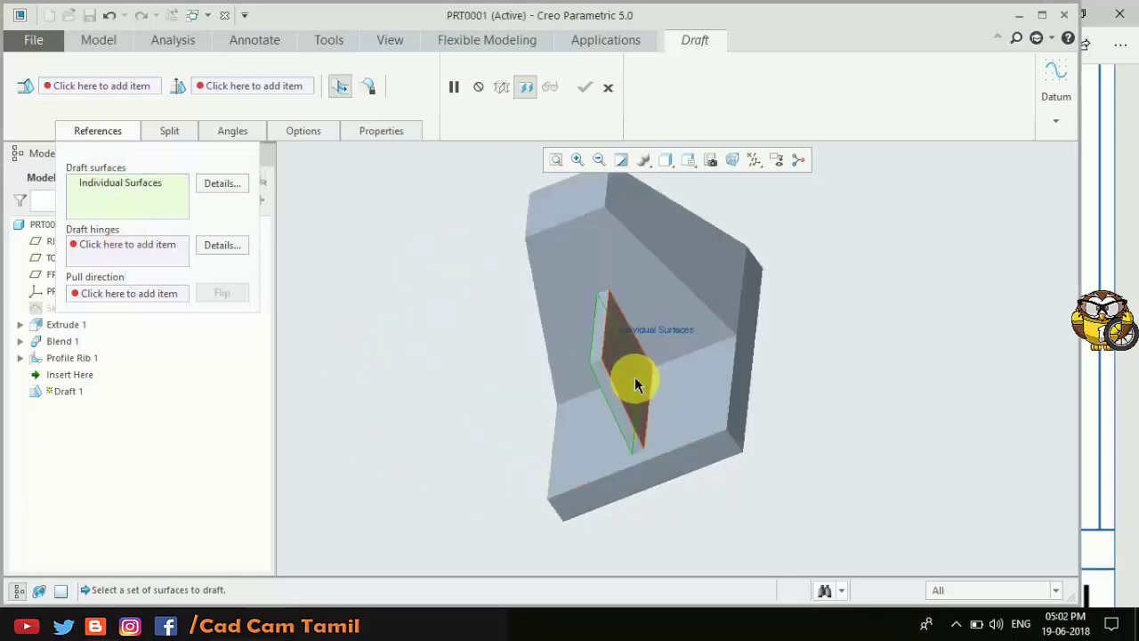
{"action": "left_click", "coordinate": [635, 376], "text": "ctrl"}
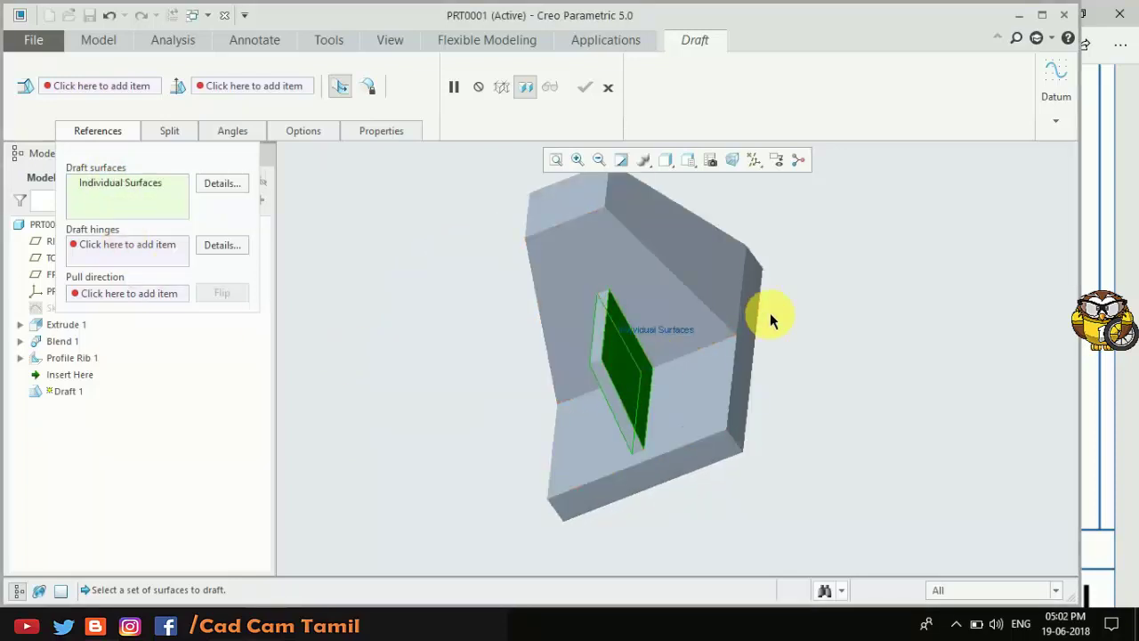
{"action": "left_click", "coordinate": [134, 251]}
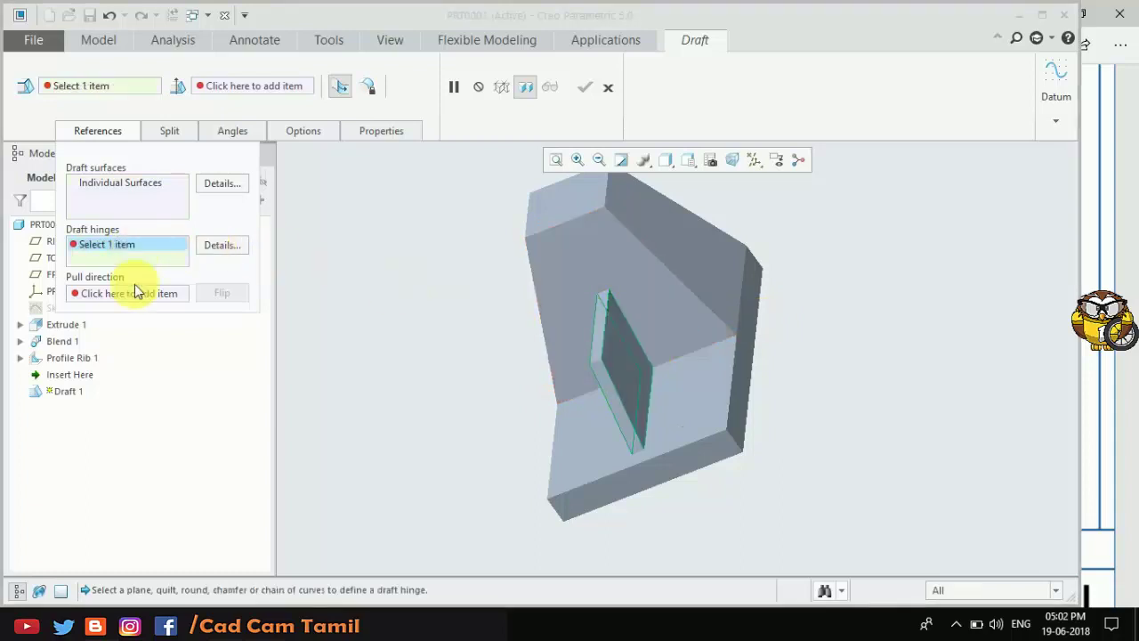
{"action": "middle_click_drag", "start_coordinate": [338, 356], "coordinate": [406, 371]}
{"action": "scroll", "coordinate": [391, 378], "scroll_direction": "up", "scroll_amount": 4}
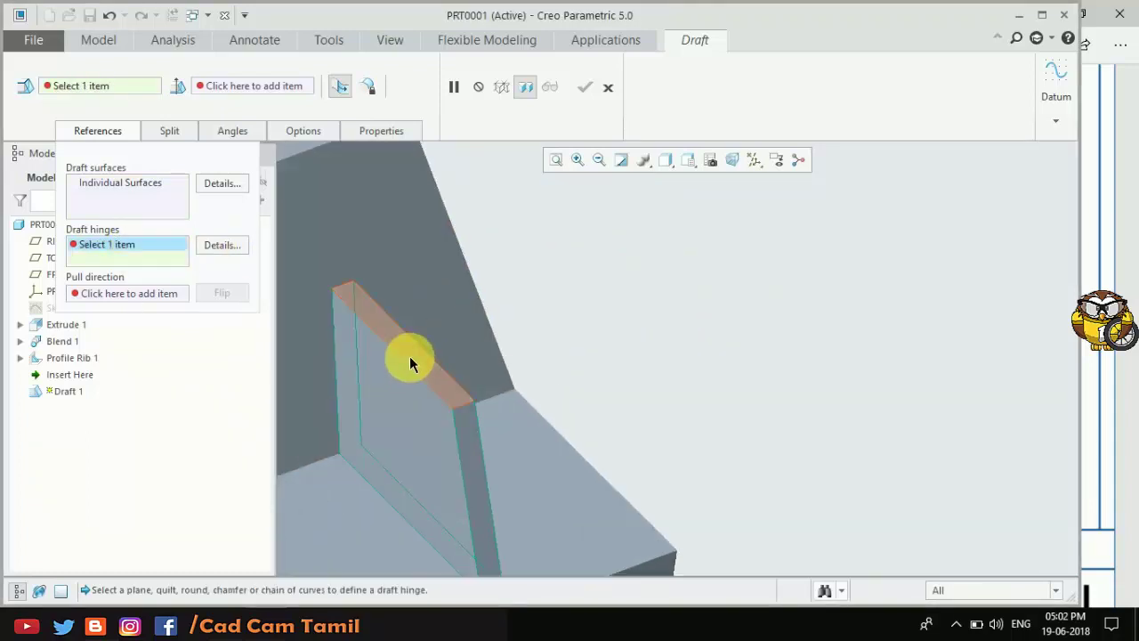
{"action": "left_click", "coordinate": [410, 356]}
{"action": "scroll", "coordinate": [652, 321], "scroll_direction": "down", "scroll_amount": 3}
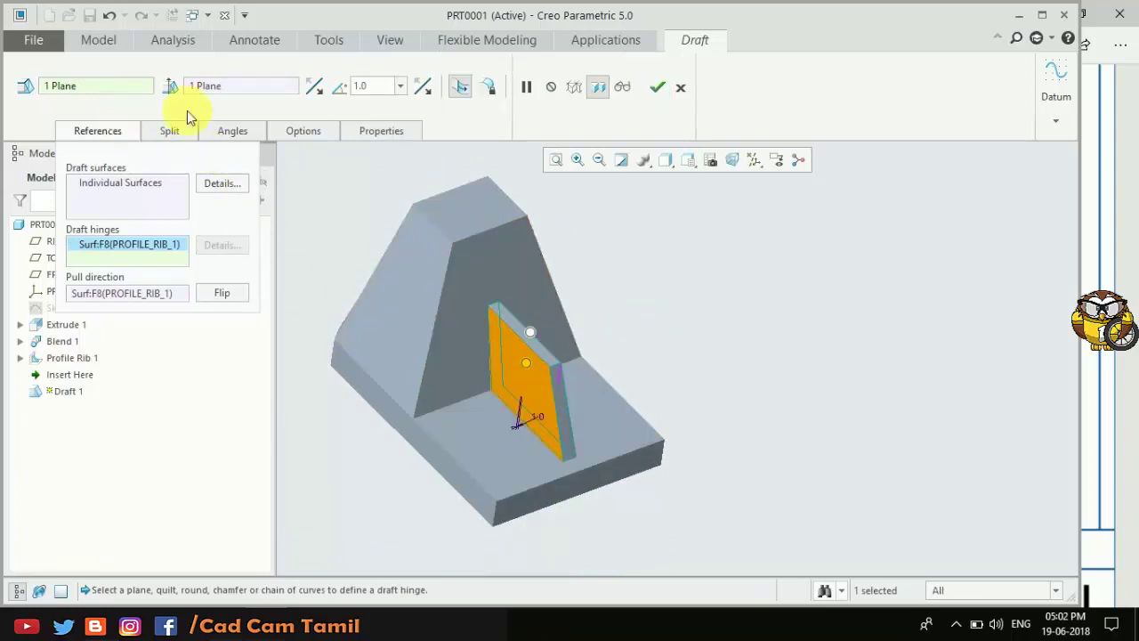
Set the draft angle to 7° and finish Draft 1
{"action": "double_click", "coordinate": [378, 85]}
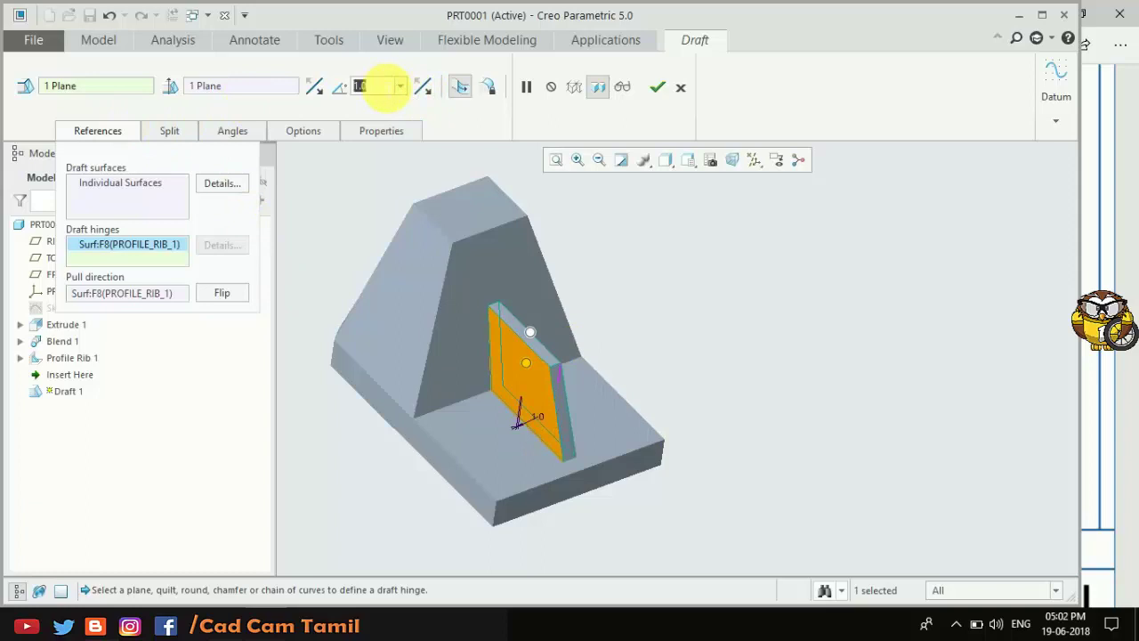
{"action": "type", "text": "7"}
{"action": "key", "text": "Return"}
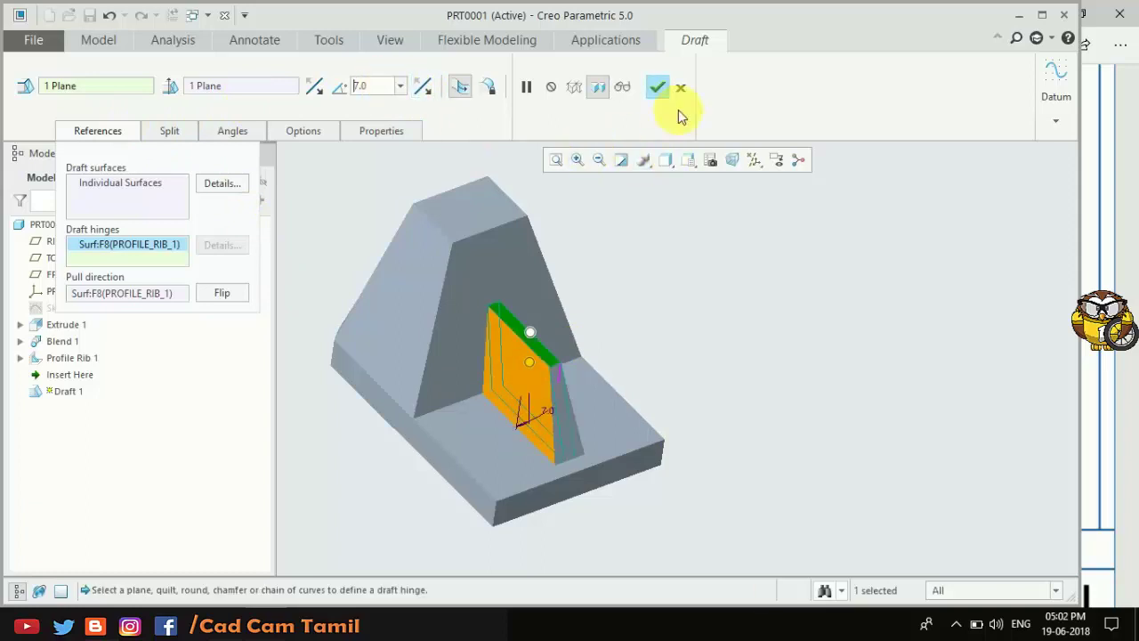
{"action": "left_click", "coordinate": [657, 87]}
{"action": "mouse_move", "coordinate": [558, 443]}
{"action": "middle_mouse_down"}
{"action": "mouse_move", "coordinate": [578, 458]}
{"action": "mouse_move", "coordinate": [623, 407]}
{"action": "mouse_move", "coordinate": [631, 437]}
{"action": "mouse_move", "coordinate": [694, 415]}
{"action": "middle_mouse_up"}
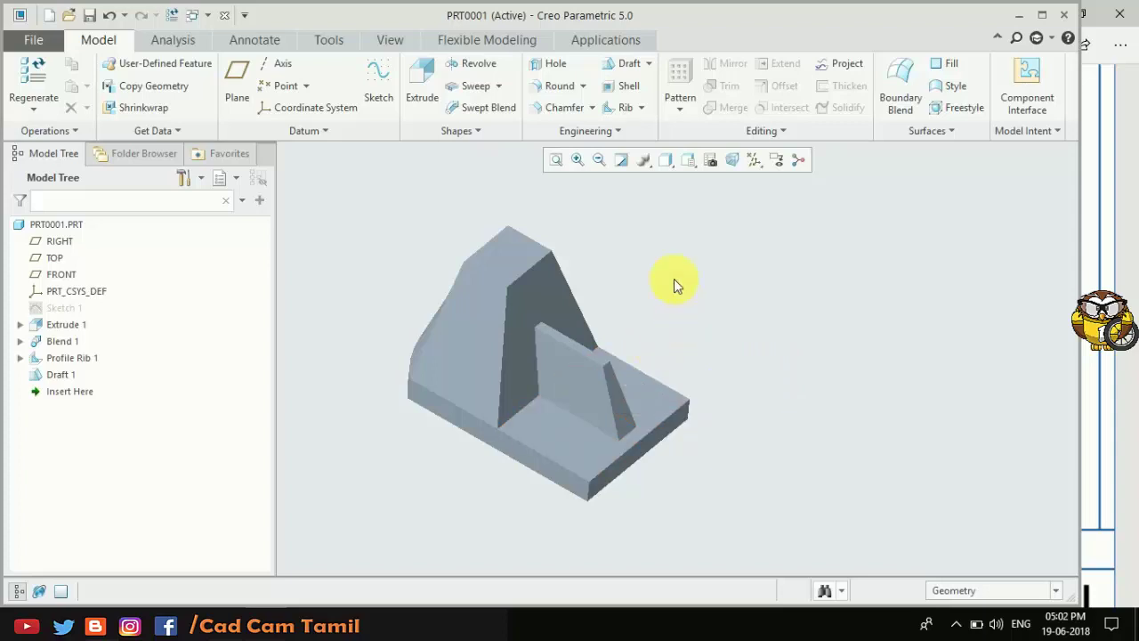
Shell the part with its bottom face removed, then inspect the hollow interior
{"action": "left_click", "coordinate": [622, 85]}
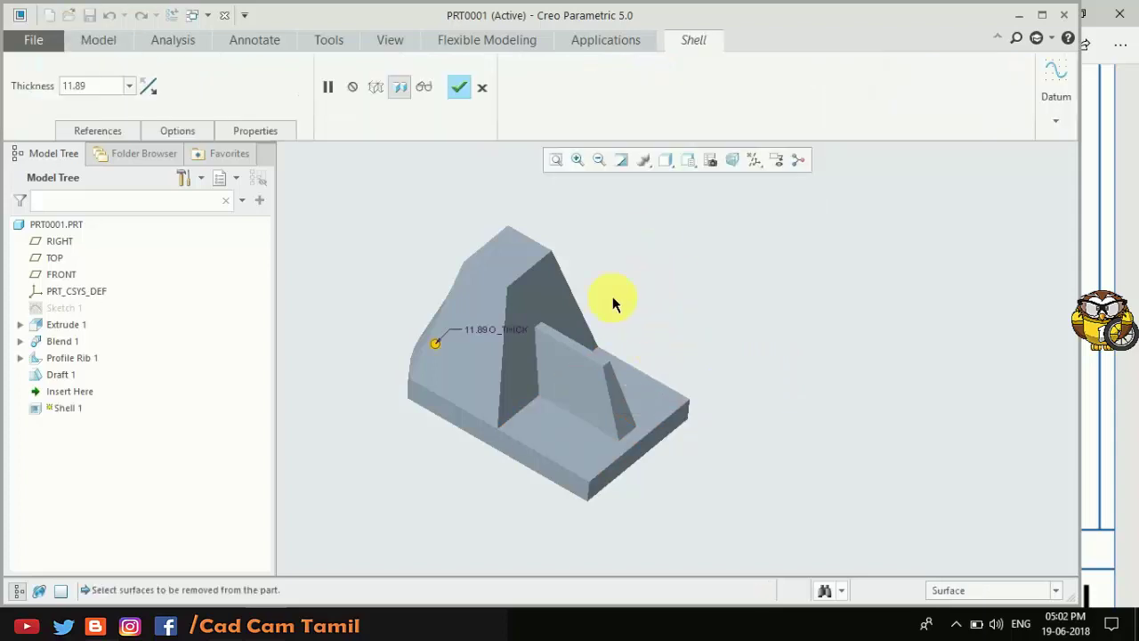
{"action": "middle_click_drag", "start_coordinate": [624, 313], "coordinate": [655, 261]}
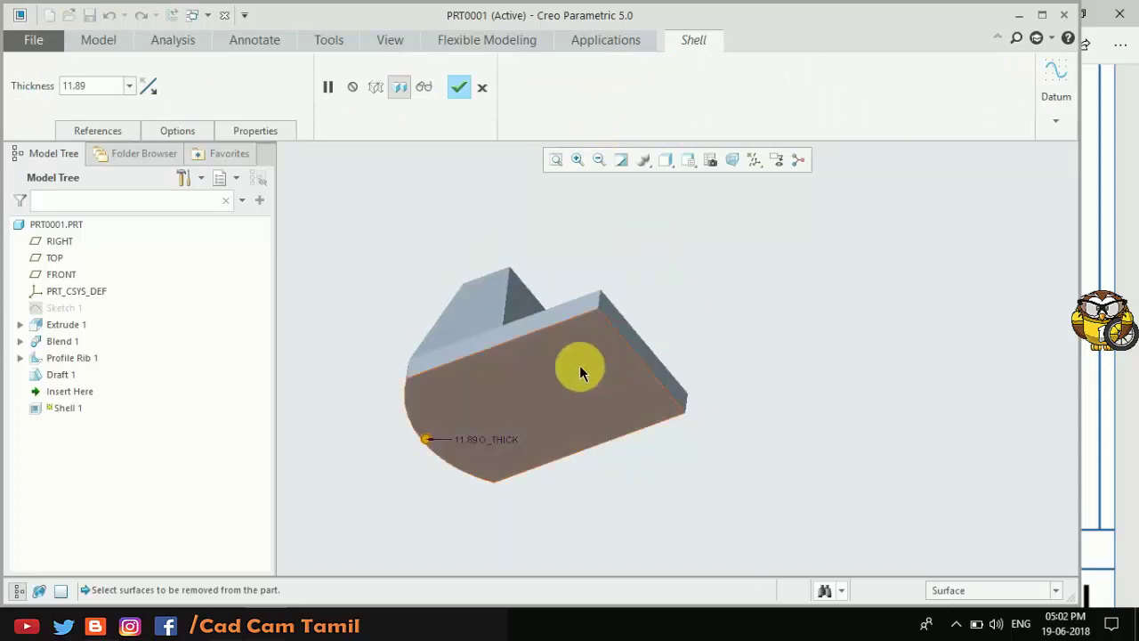
{"action": "left_click", "coordinate": [580, 367]}
{"action": "left_click", "coordinate": [458, 86]}
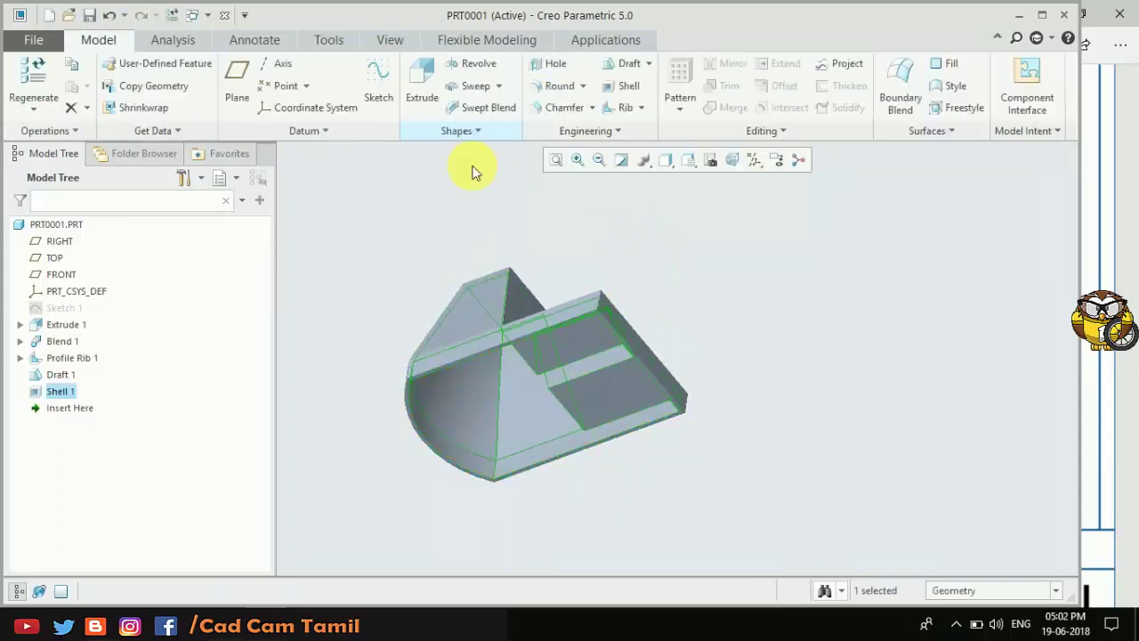
{"action": "left_click", "coordinate": [753, 283]}
{"action": "mouse_move", "coordinate": [602, 394]}
{"action": "middle_mouse_down"}
{"action": "mouse_move", "coordinate": [603, 355]}
{"action": "mouse_move", "coordinate": [620, 341]}
{"action": "mouse_move", "coordinate": [646, 371]}
{"action": "mouse_move", "coordinate": [629, 364]}
{"action": "mouse_move", "coordinate": [621, 339]}
{"action": "mouse_move", "coordinate": [613, 351]}
{"action": "mouse_move", "coordinate": [646, 445]}
{"action": "mouse_move", "coordinate": [595, 516]}
{"action": "mouse_move", "coordinate": [659, 415]}
{"action": "mouse_move", "coordinate": [666, 347]}
{"action": "mouse_move", "coordinate": [692, 368]}
{"action": "mouse_move", "coordinate": [641, 457]}
{"action": "mouse_move", "coordinate": [762, 387]}
{"action": "middle_mouse_up"}
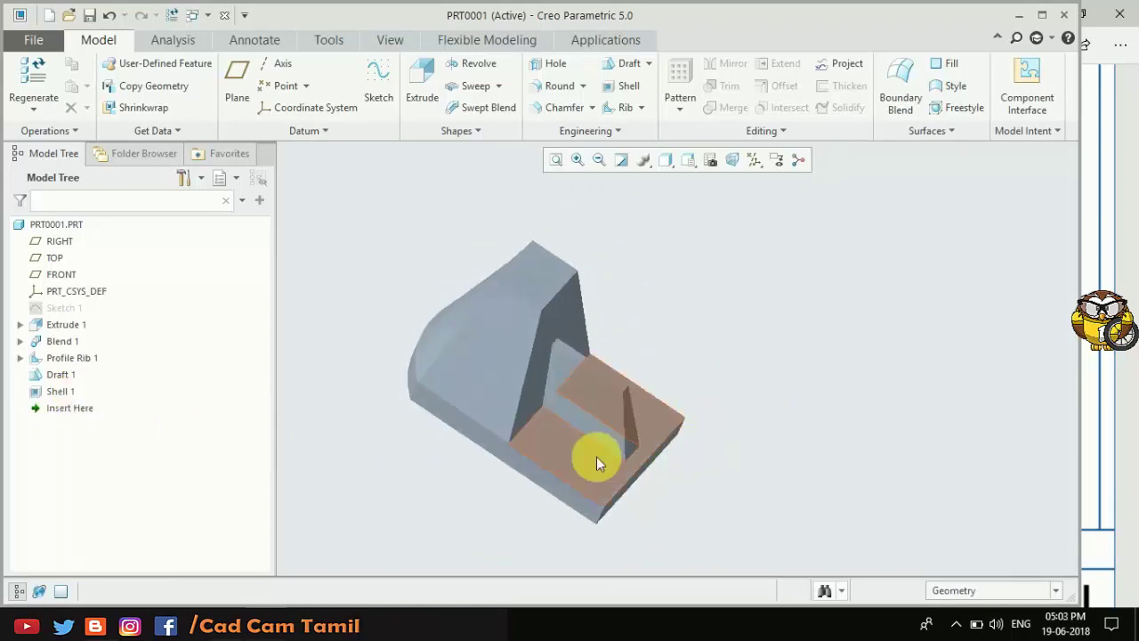
{"action": "mouse_move", "coordinate": [501, 467]}
{"action": "middle_mouse_down"}
{"action": "mouse_move", "coordinate": [516, 394]}
{"action": "mouse_move", "coordinate": [483, 386]}
{"action": "mouse_move", "coordinate": [528, 473]}
{"action": "mouse_move", "coordinate": [521, 401]}
{"action": "mouse_move", "coordinate": [509, 402]}
{"action": "middle_mouse_up"}
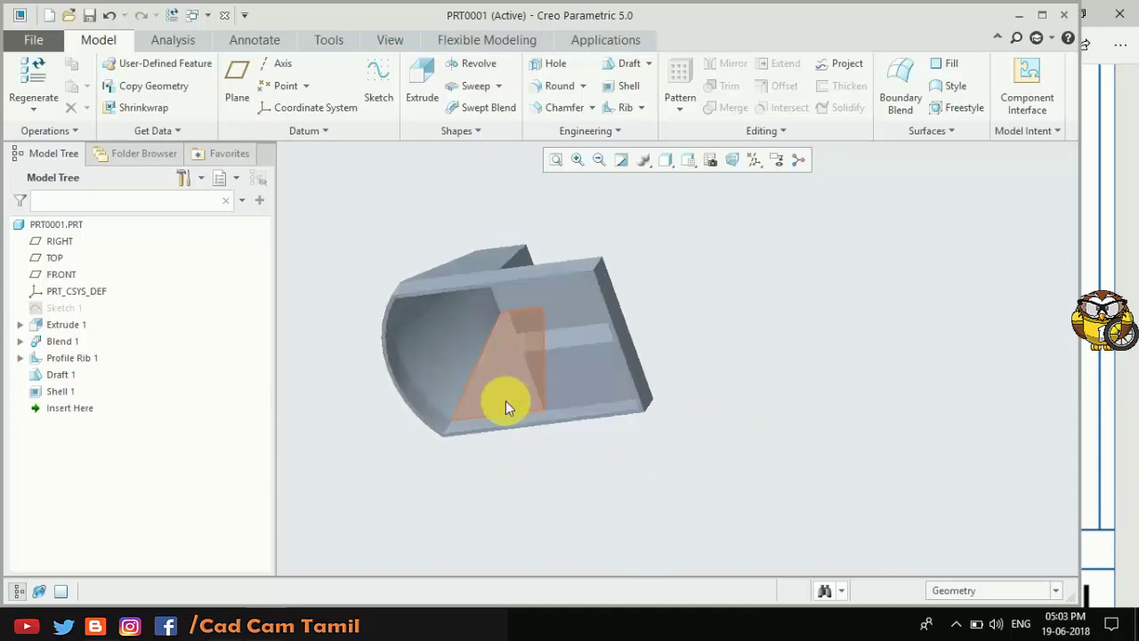
{"action": "scroll", "coordinate": [467, 321], "scroll_direction": "down", "scroll_amount": 3}
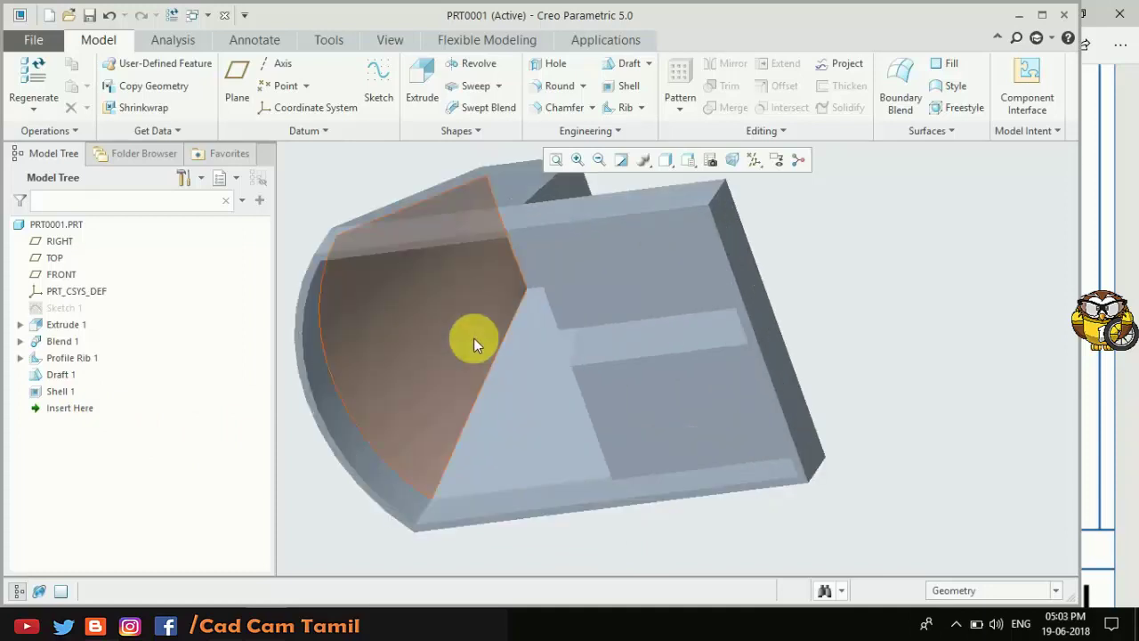